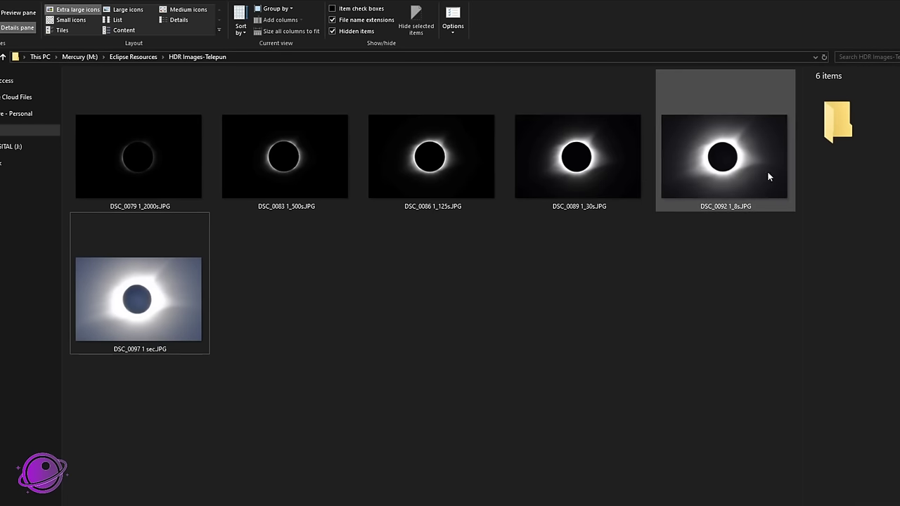
# Preview DSC_0079 1_2000s.JPG and check its 1/2000 sec, ISO-200 details before returning to Photoshop
pyautogui.click(183, 195)
pyautogui.press('Return')
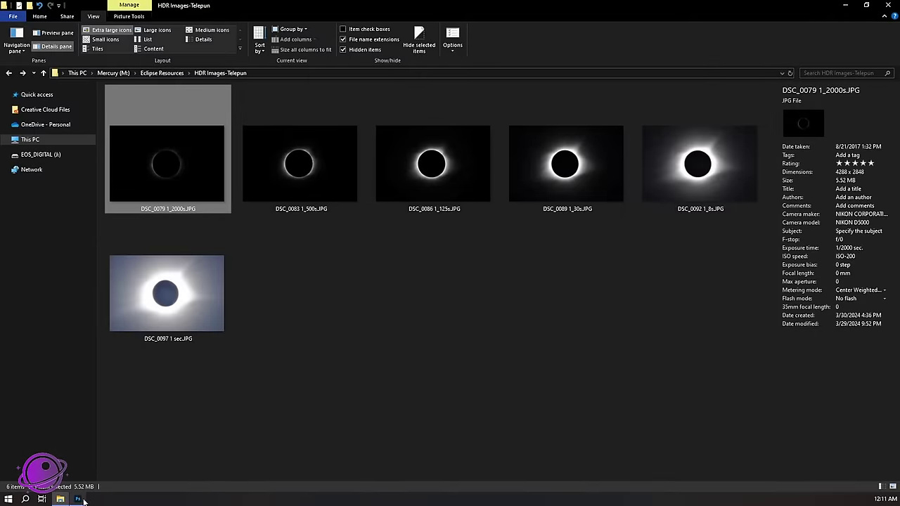
pyautogui.click(81, 499)
# Run Load Files into Stack on the six eclipse JPGs to build a layered Untitled-1 document
pyautogui.click(21, 5)
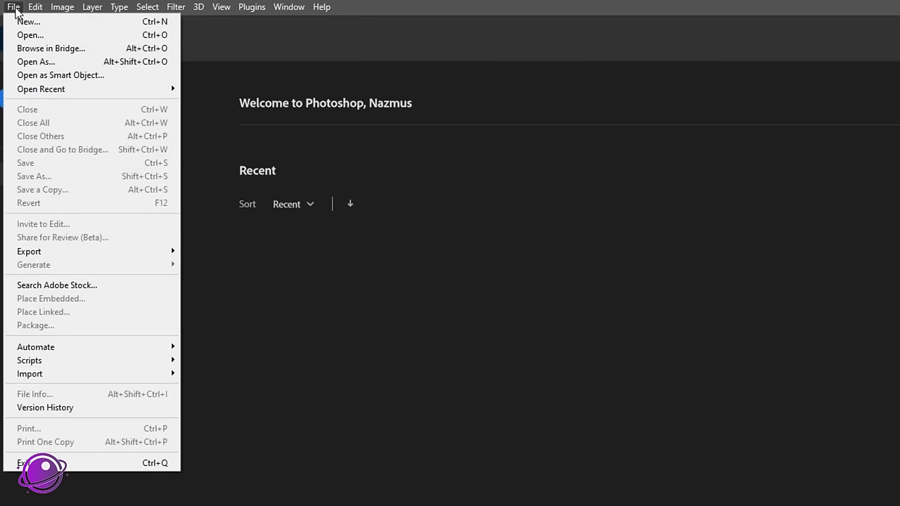
pyautogui.moveTo(24, 243)
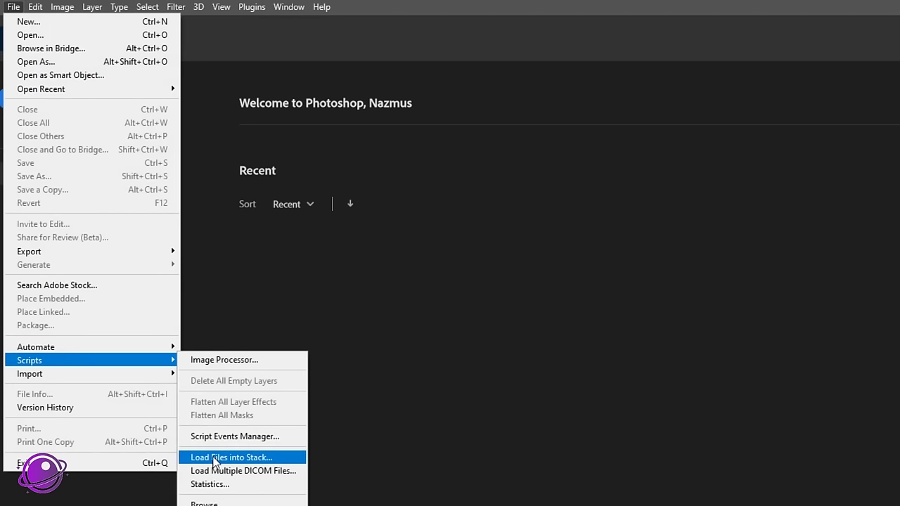
pyautogui.click(254, 458)
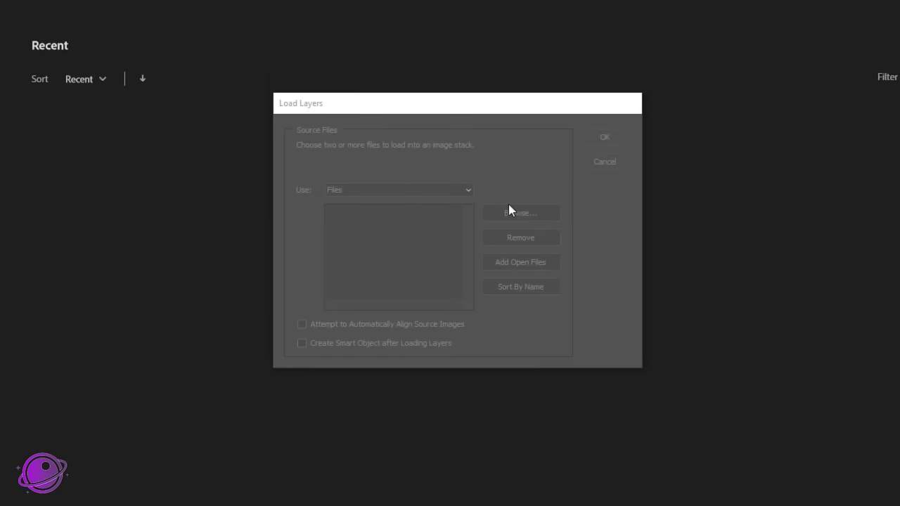
pyautogui.click(509, 206)
pyautogui.moveTo(893, 264); pyautogui.dragTo(449, 251)
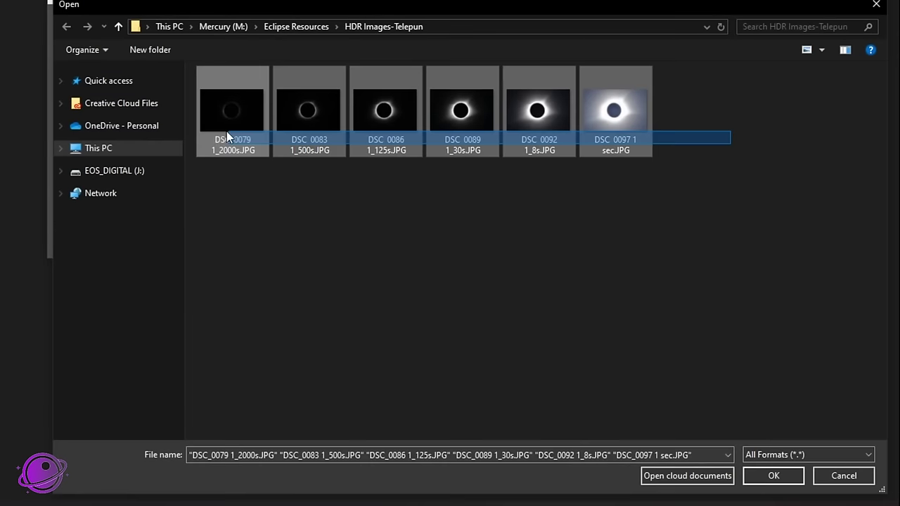
pyautogui.moveTo(213, 131); pyautogui.dragTo(213, 133)
pyautogui.click(773, 475)
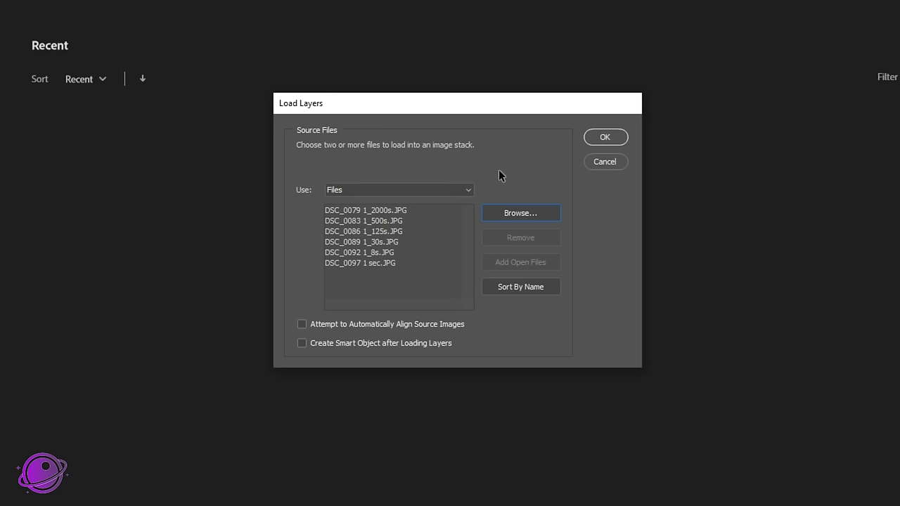
pyautogui.click(598, 139)
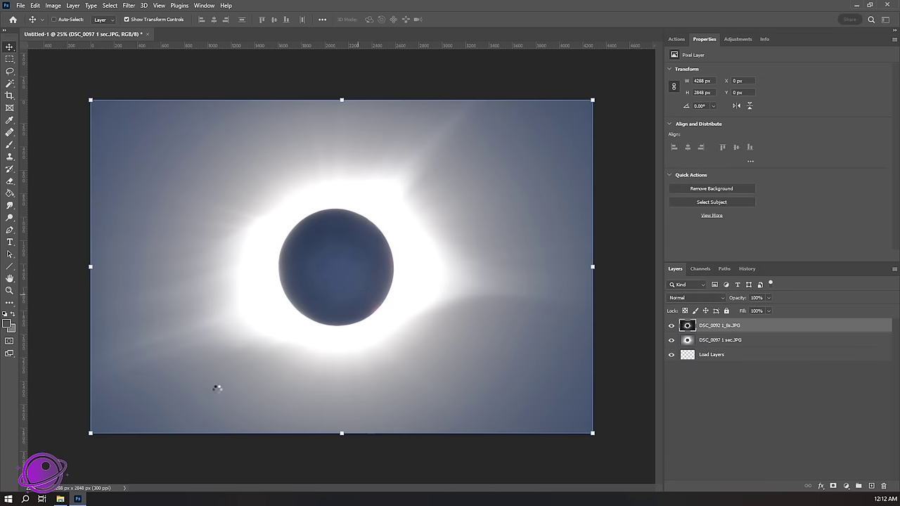
# Step back and forth through the exposures from DSC_0079 to DSC_0092 1_8s in Photos, then close it
pyautogui.click(61, 499)
pyautogui.doubleClick(152, 153)
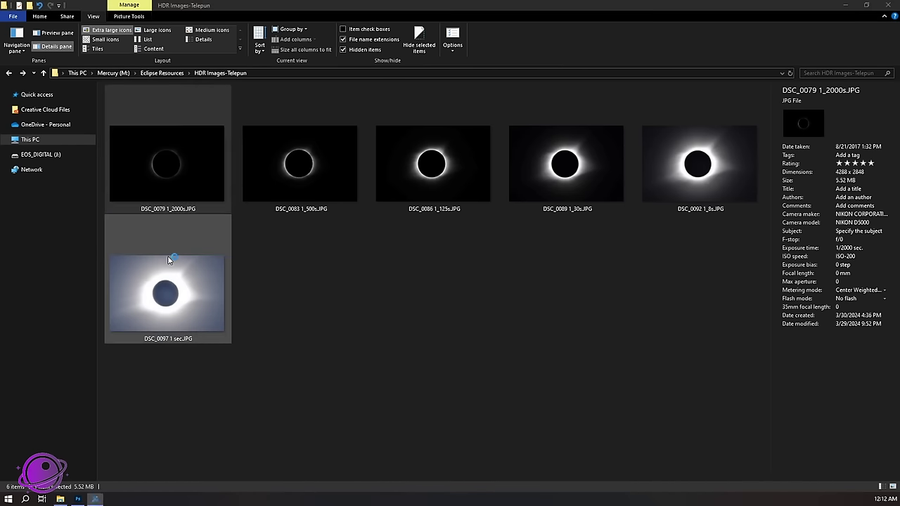
pyautogui.press('Right')
pyautogui.press('Right')
pyautogui.press('Right')
pyautogui.press('Right')
pyautogui.press('Right')
pyautogui.press('Right')
pyautogui.press('Right')
pyautogui.press('Right')
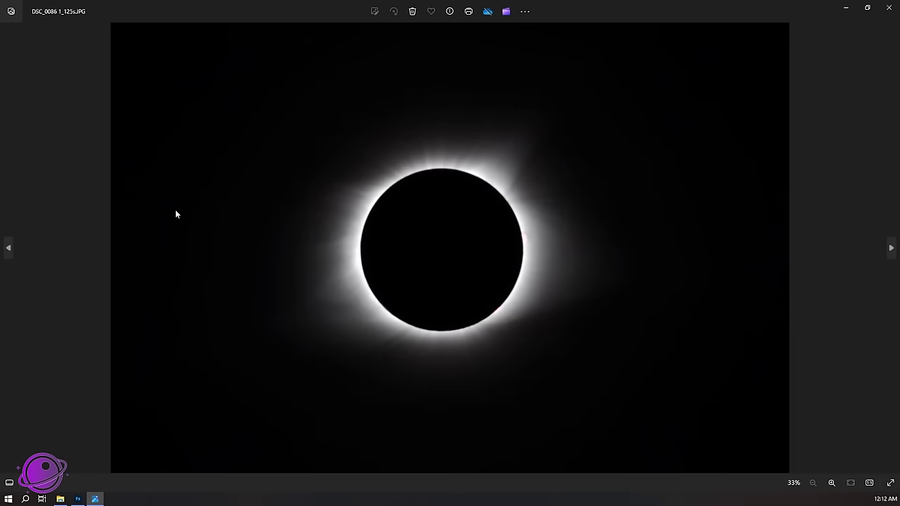
pyautogui.press('Left')
pyautogui.press('Left')
pyautogui.press('Left')
pyautogui.press('Left')
pyautogui.press('Left')
pyautogui.press('Left')
pyautogui.press('Left')
pyautogui.press('Left')
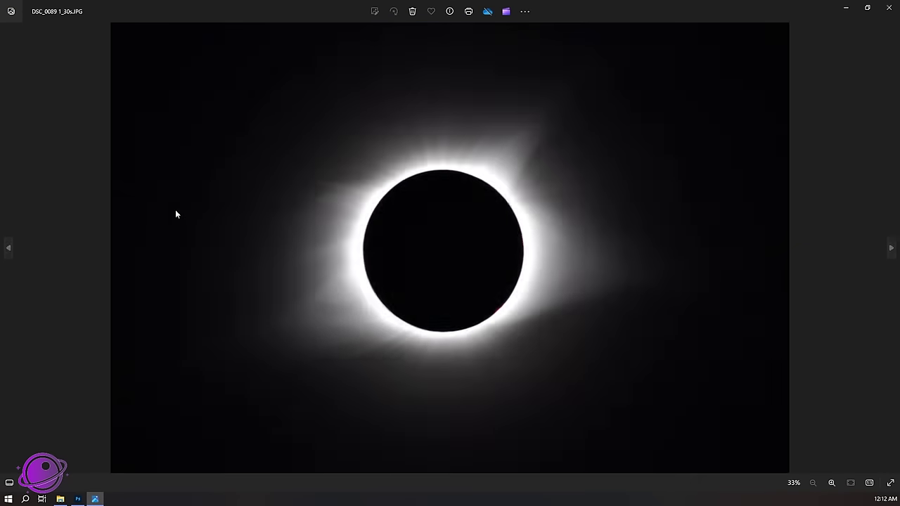
pyautogui.press('Right')
pyautogui.press('Right')
pyautogui.press('Right')
pyautogui.press('Right')
pyautogui.press('Right')
pyautogui.press('Right')
pyautogui.press('Right')
pyautogui.press('Right')
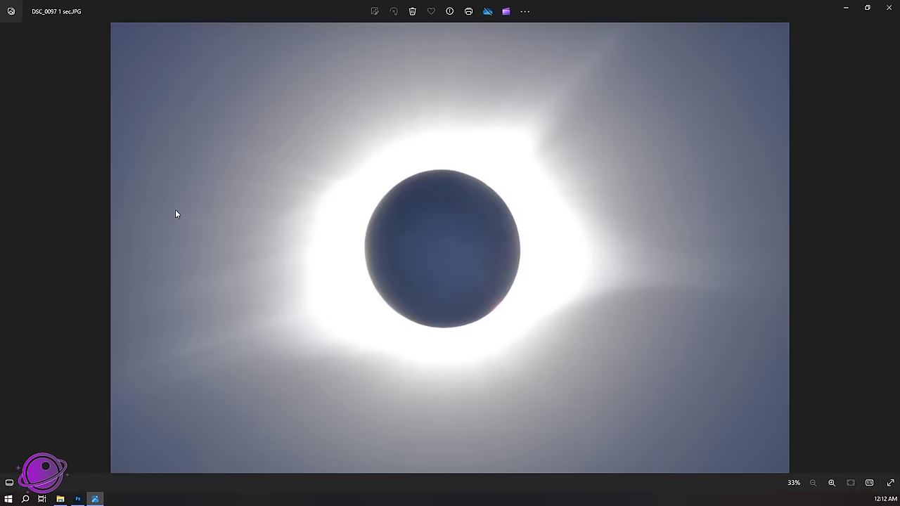
pyautogui.press('Left')
pyautogui.press('Left')
pyautogui.press('Left')
pyautogui.press('Left')
pyautogui.press('Left')
pyautogui.press('Left')
pyautogui.press('Right')
pyautogui.press('Right')
pyautogui.press('Right')
pyautogui.press('Right')
pyautogui.press('Right')
pyautogui.press('Right')
pyautogui.press('Right')
pyautogui.press('Right')
pyautogui.press('Right')
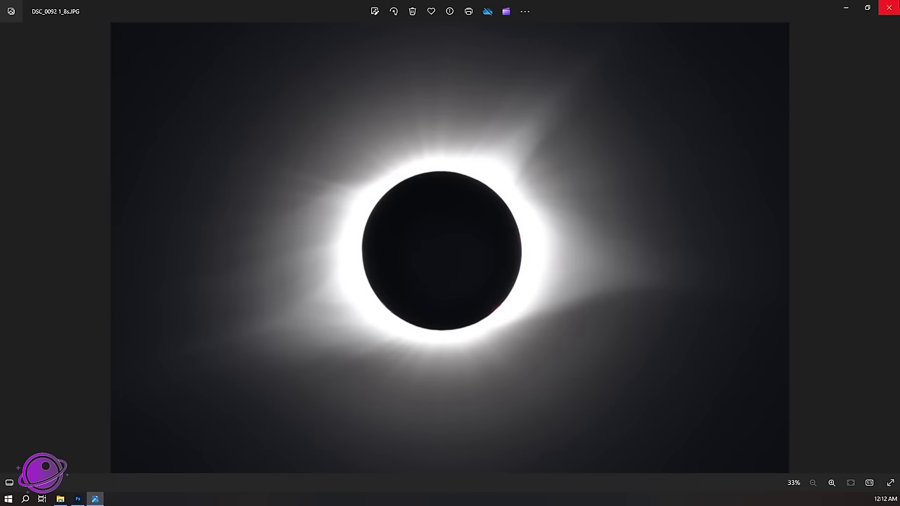
pyautogui.click(888, 7)
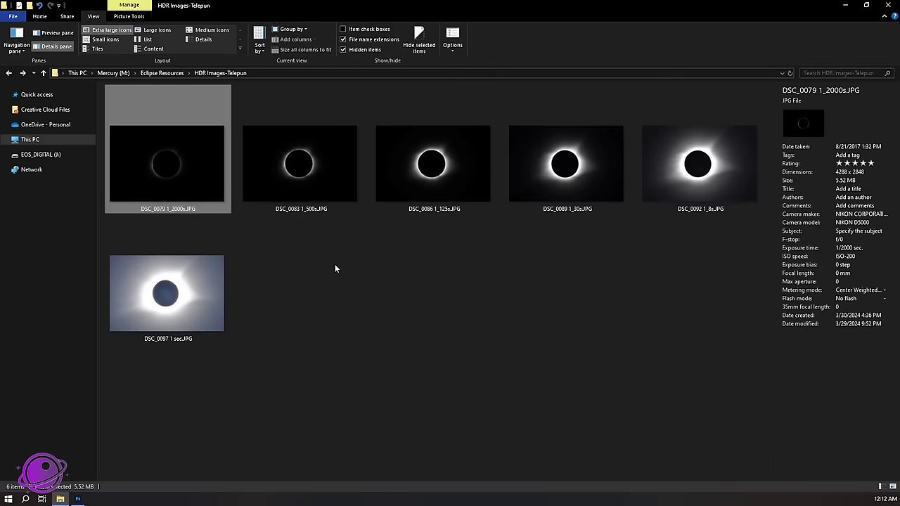
# Select down to the DSC_0097 1 sec layer and hide the upper layers to view it
pyautogui.click(292, 292)
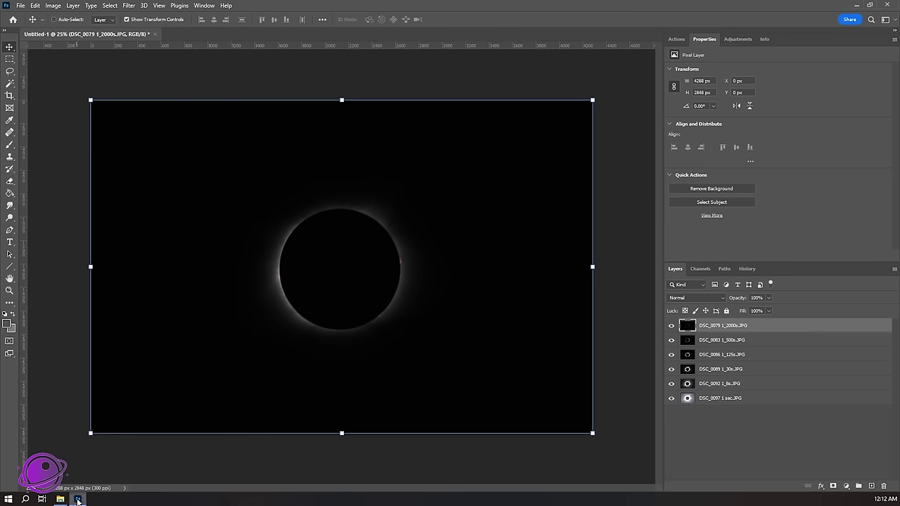
pyautogui.click(705, 343)
pyautogui.click(707, 357)
pyautogui.click(707, 371)
pyautogui.click(707, 384)
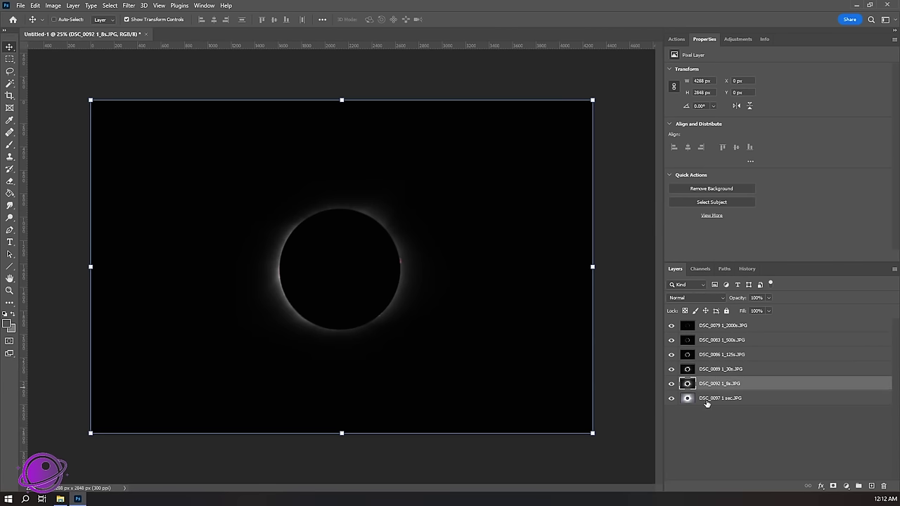
pyautogui.click(707, 399)
pyautogui.moveTo(671, 325)
pyautogui.mouseDown()
pyautogui.moveTo(670, 384)
pyautogui.moveTo(671, 338)
pyautogui.moveTo(661, 322)
pyautogui.mouseUp()
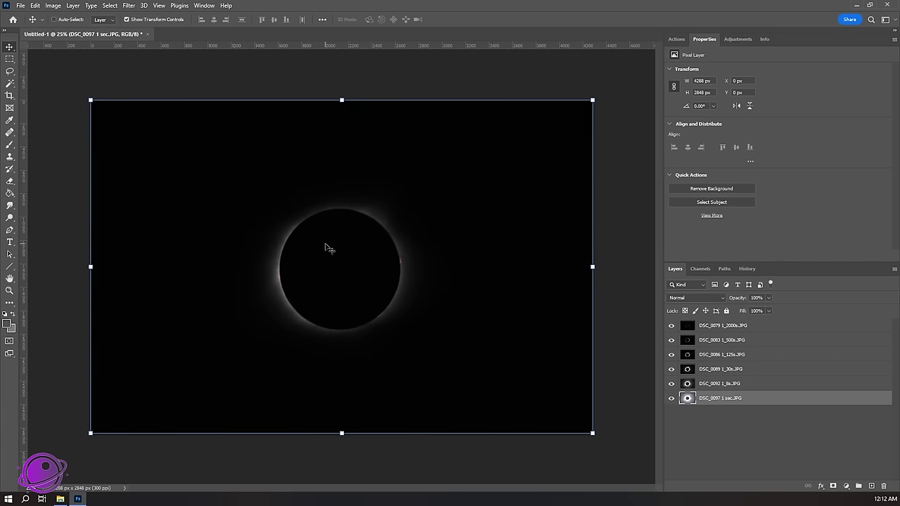
# Select all six exposure layers and set their blend mode to Difference
pyautogui.keyDown('ctrl'); pyautogui.click(729, 398); pyautogui.keyUp('ctrl')
pyautogui.click(716, 327)
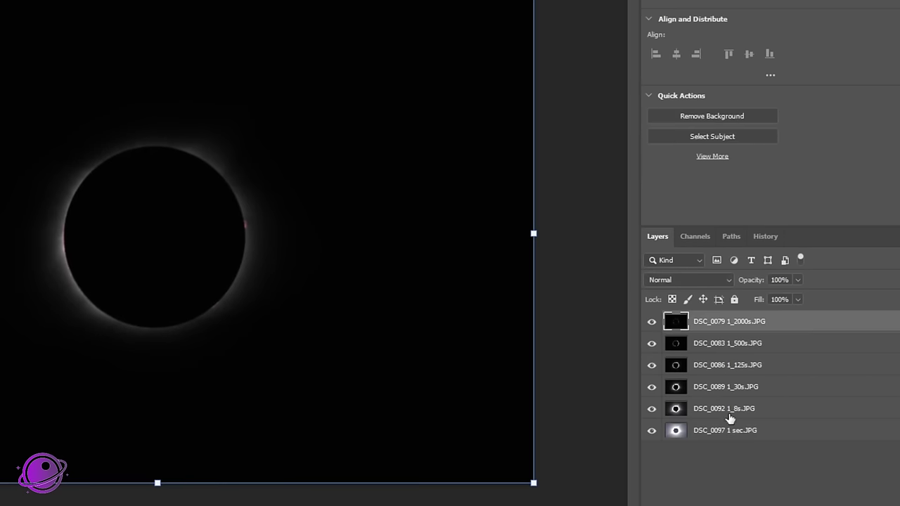
pyautogui.keyDown('shift'); pyautogui.click(730, 419); pyautogui.keyUp('shift')
pyautogui.keyDown('shift'); pyautogui.click(731, 428); pyautogui.keyUp('shift')
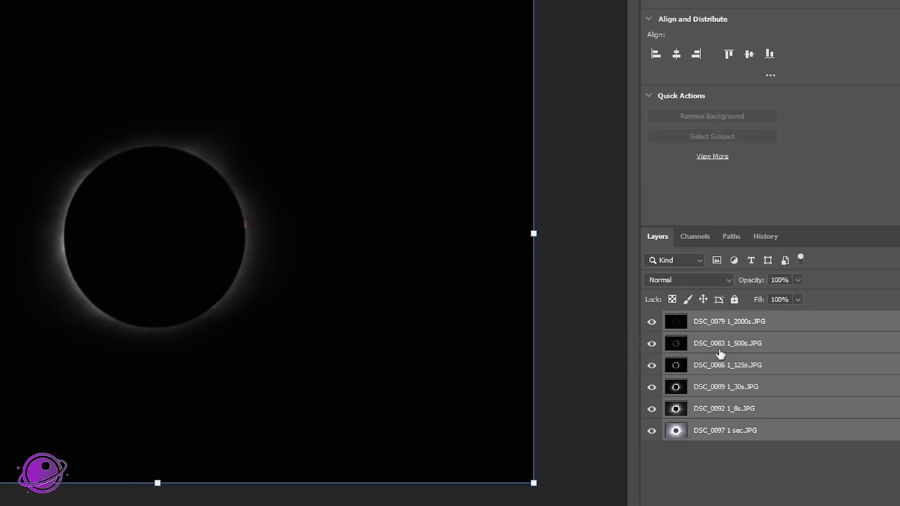
pyautogui.click(730, 282)
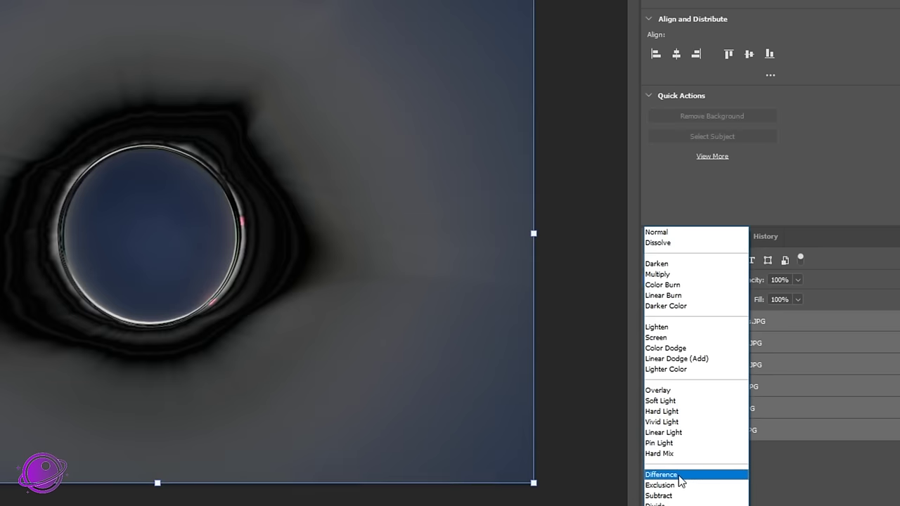
pyautogui.click(679, 478)
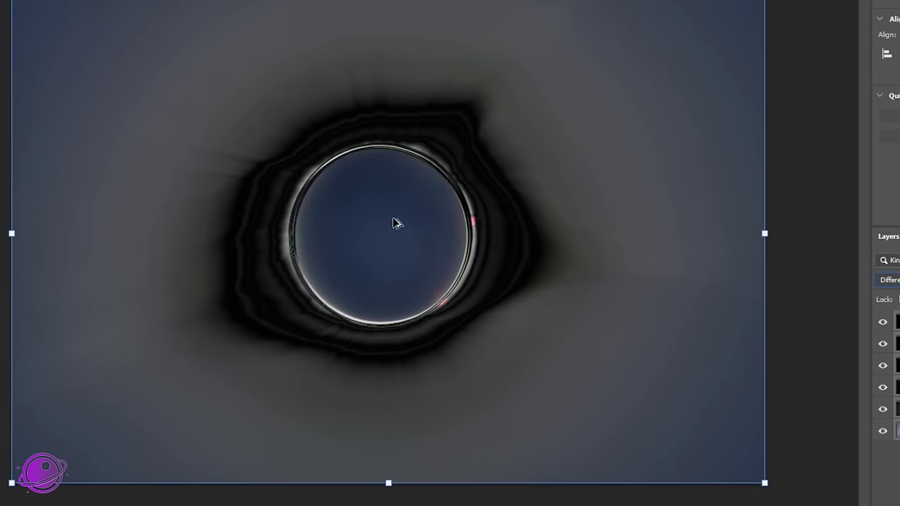
# Hide the DSC_0086 1_125s layer
pyautogui.scroll(1, 404, 224)
pyautogui.scroll(3, 464, 226)
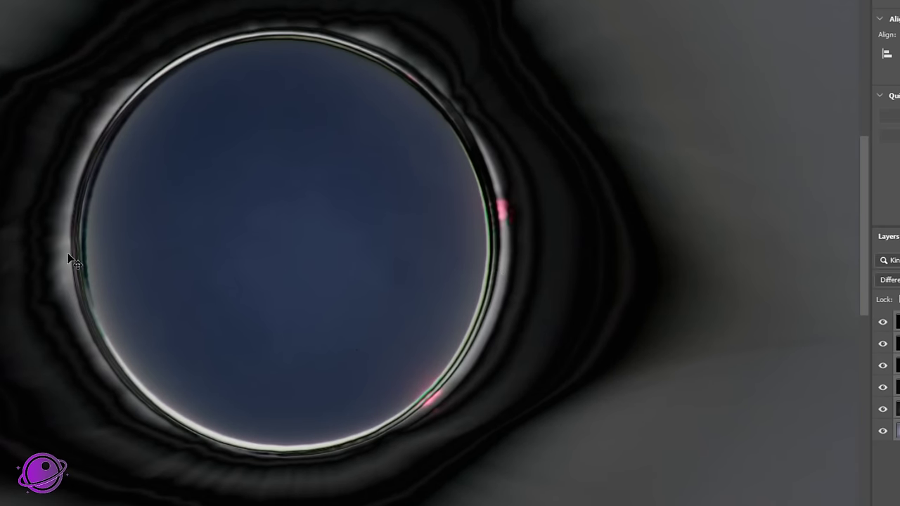
pyautogui.scroll(-1, 278, 308)
pyautogui.scroll(-1, 278, 308)
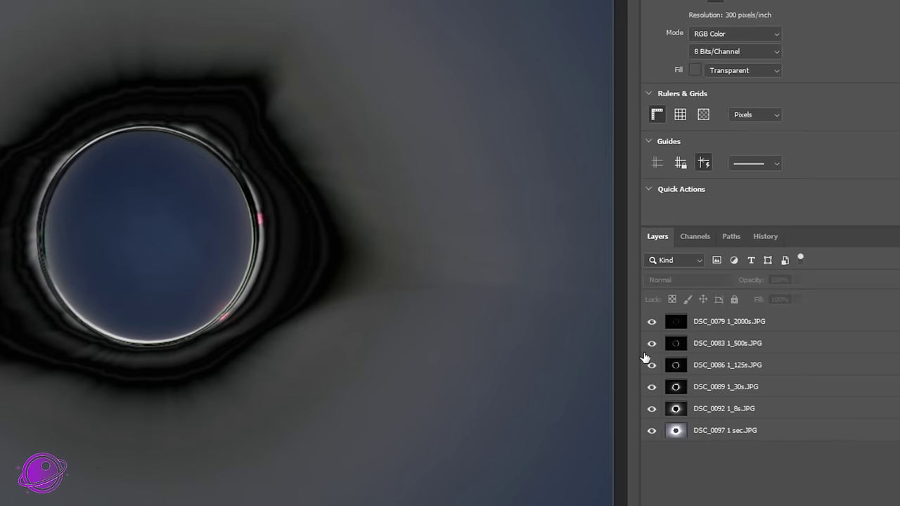
pyautogui.click(652, 365)
# Hide the 1/30s, 1/8s and 1 sec layers and lower DSC_0079's opacity to about 60%
pyautogui.click(652, 387)
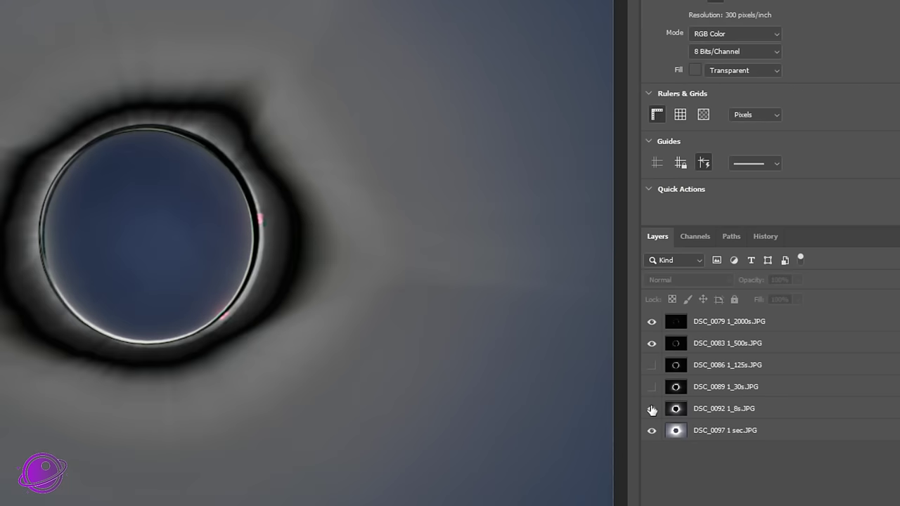
pyautogui.click(652, 409)
pyautogui.click(652, 430)
pyautogui.click(713, 321)
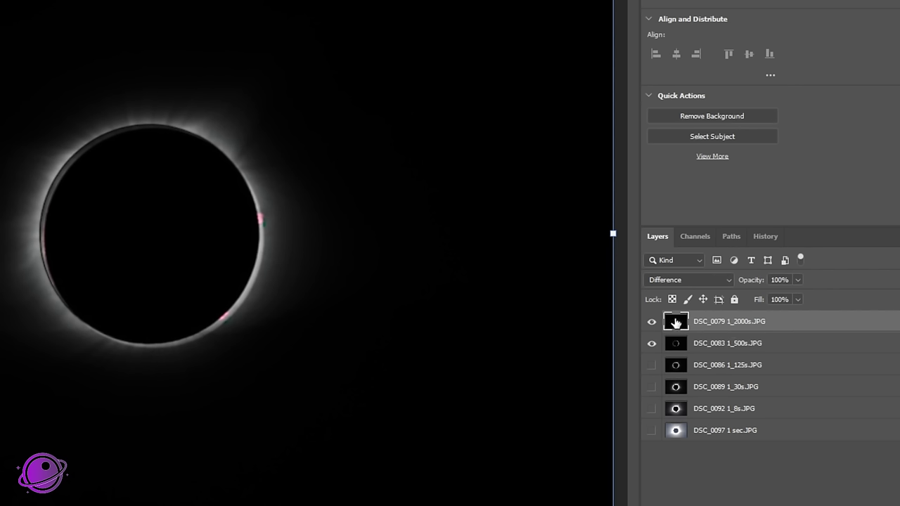
pyautogui.moveTo(797, 281); pyautogui.dragTo(773, 299)
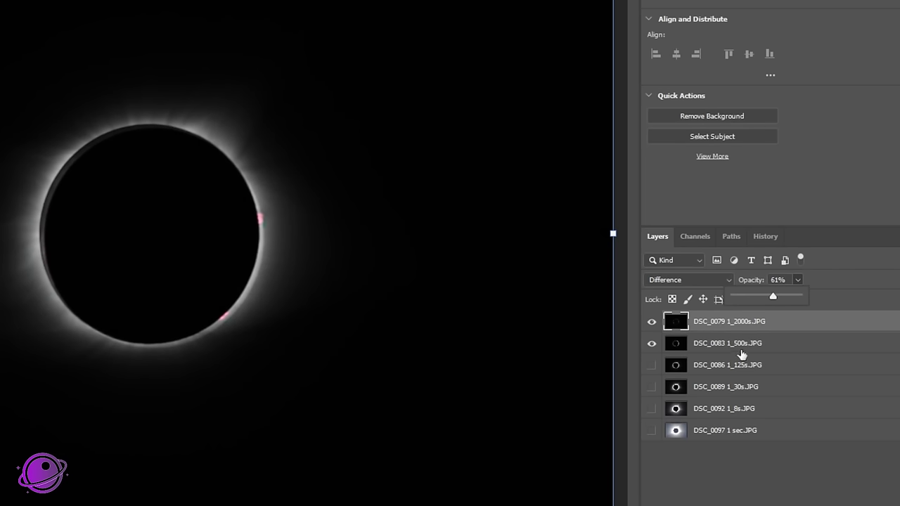
pyautogui.click(730, 349)
# Nudge the DSC_0083 1_500s layer with arrow keys until its disc overlaps DSC_0079
pyautogui.click(730, 348)
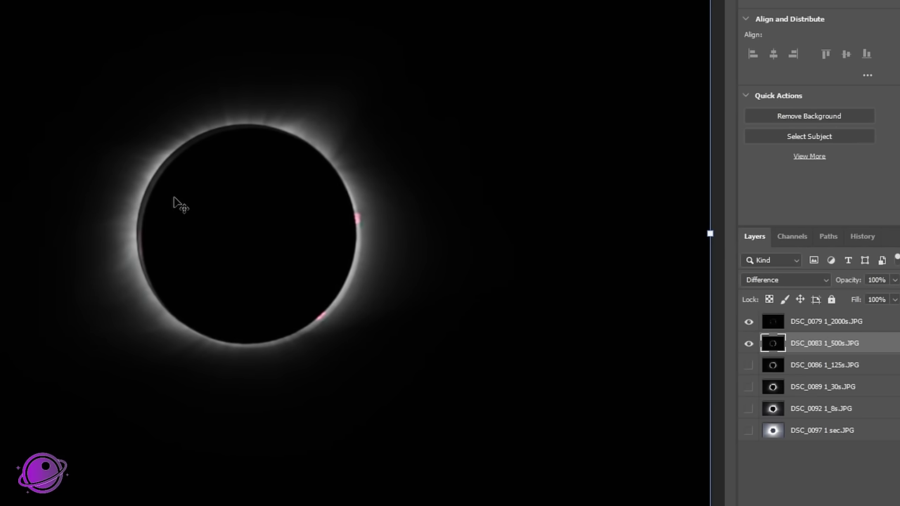
pyautogui.scroll(4, 179, 203)
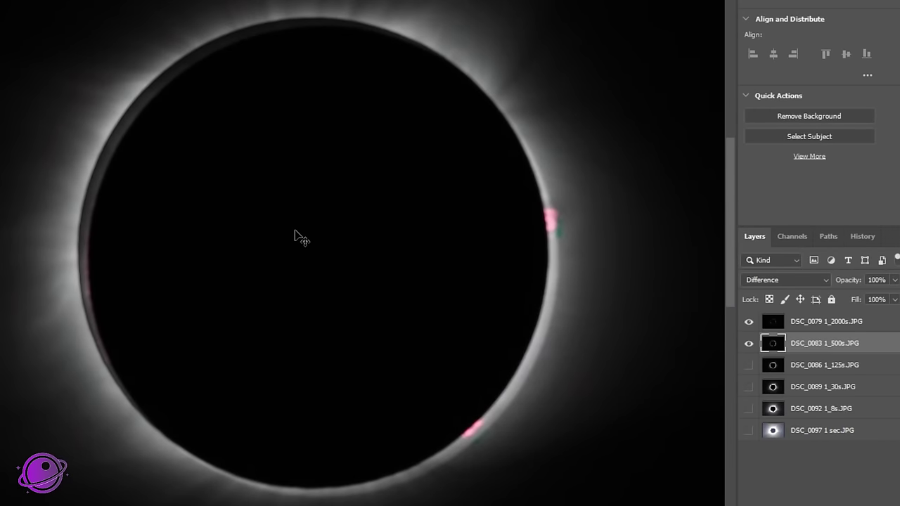
pyautogui.press('Right')
pyautogui.press('Right')
pyautogui.press('Right')
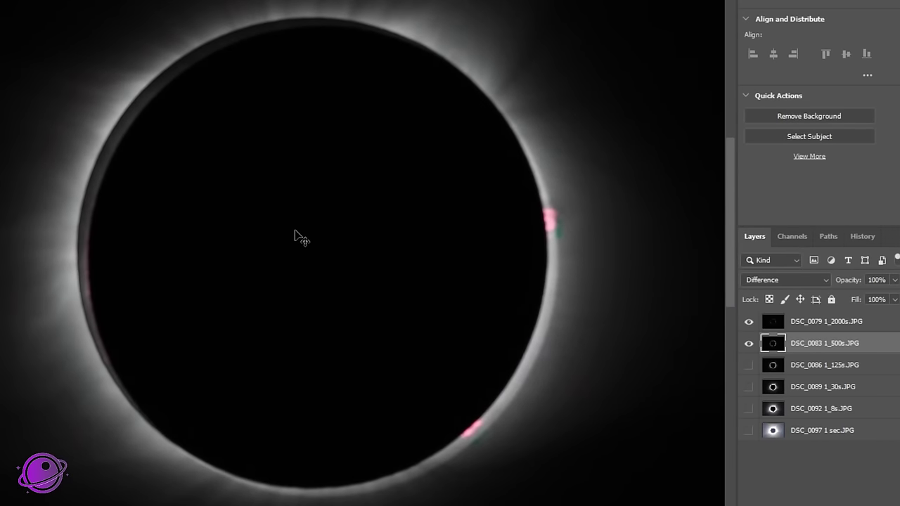
pyautogui.press('Left')
pyautogui.press('Left')
pyautogui.press('Left')
pyautogui.press('Left')
pyautogui.press('Right')
pyautogui.press('Right')
pyautogui.press('Right')
pyautogui.press('Right')
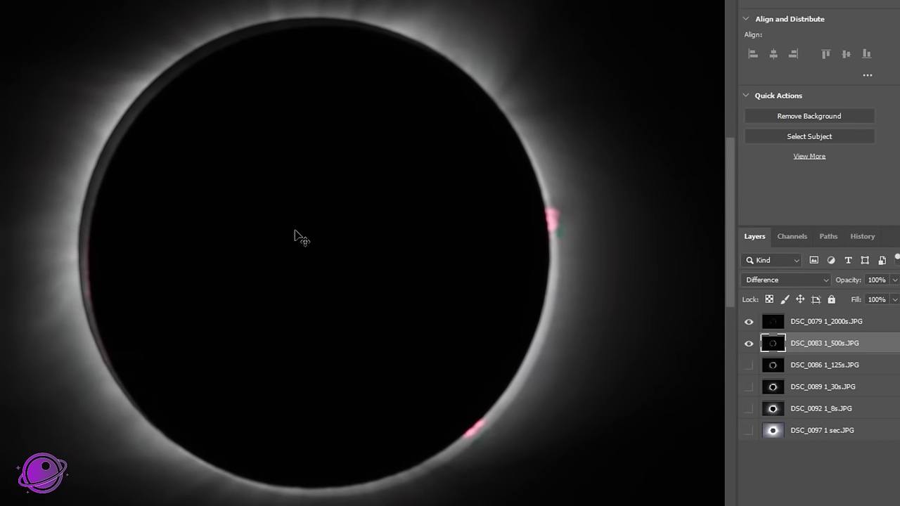
pyautogui.press('Right')
pyautogui.press('Right')
pyautogui.press('Right')
pyautogui.press('Right')
pyautogui.press('Right')
pyautogui.press('Down')
pyautogui.press('Down')
pyautogui.press('Down')
pyautogui.press('Down')
pyautogui.press('Down')
pyautogui.press('Down')
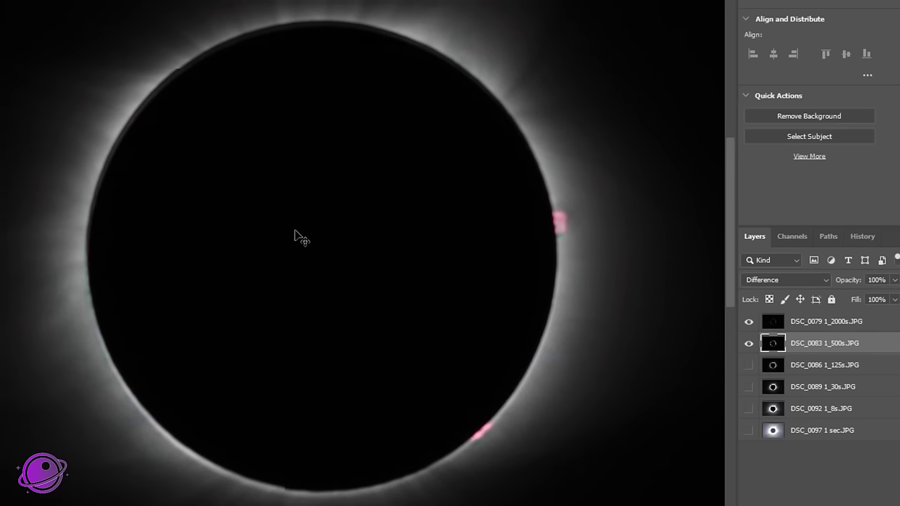
pyautogui.press('Right')
pyautogui.press('Right')
pyautogui.press('Right')
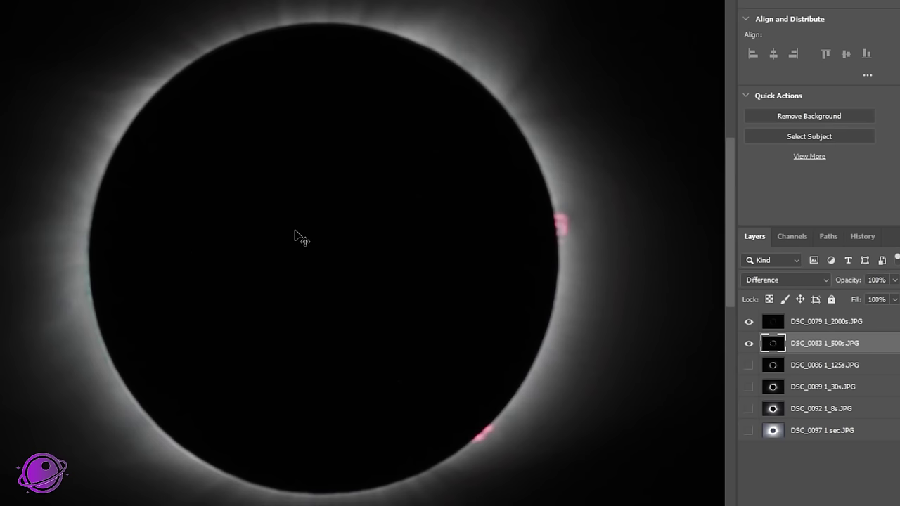
pyautogui.press('Right')
pyautogui.press('Left')
pyautogui.press('Left')
pyautogui.press('Left')
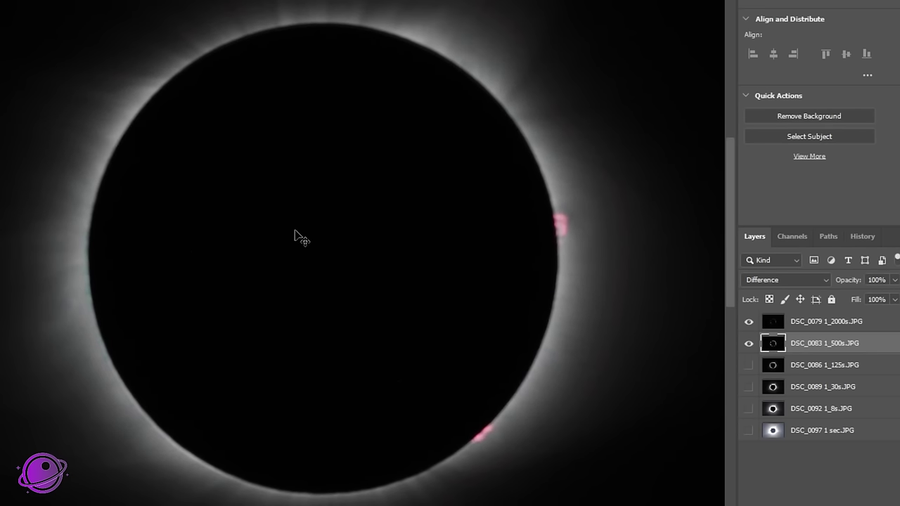
pyautogui.press('Right')
pyautogui.press('Left')
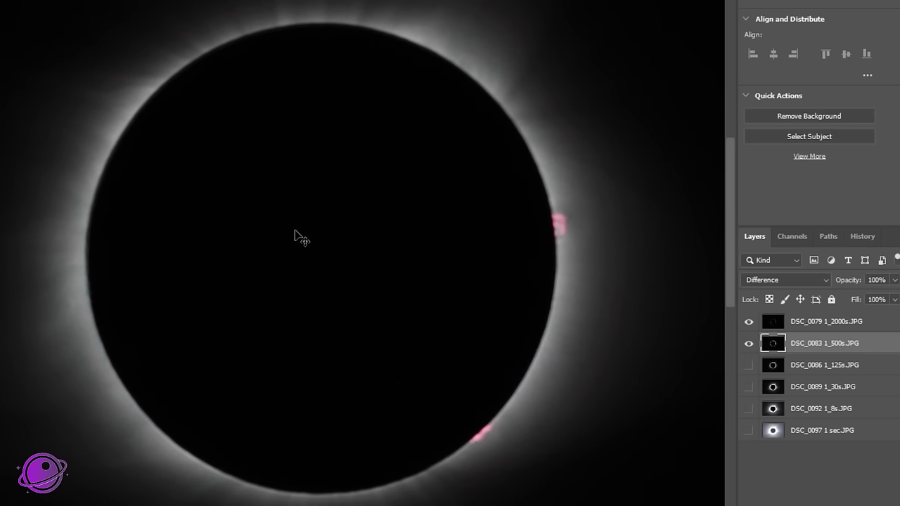
# Toggle DSC_0079's visibility to verify the alignment, leaving it shown
pyautogui.click(749, 322)
pyautogui.click(749, 322)
pyautogui.click(749, 322)
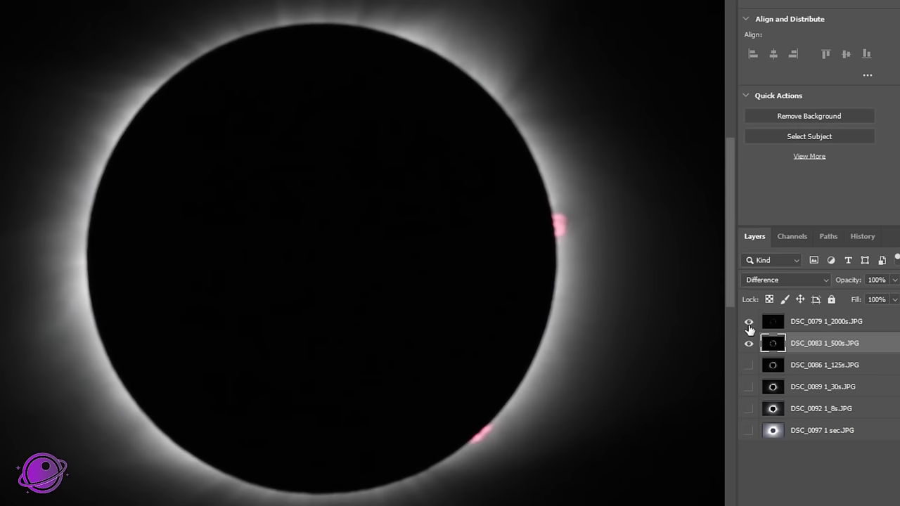
pyautogui.click(748, 322)
pyautogui.click(748, 322)
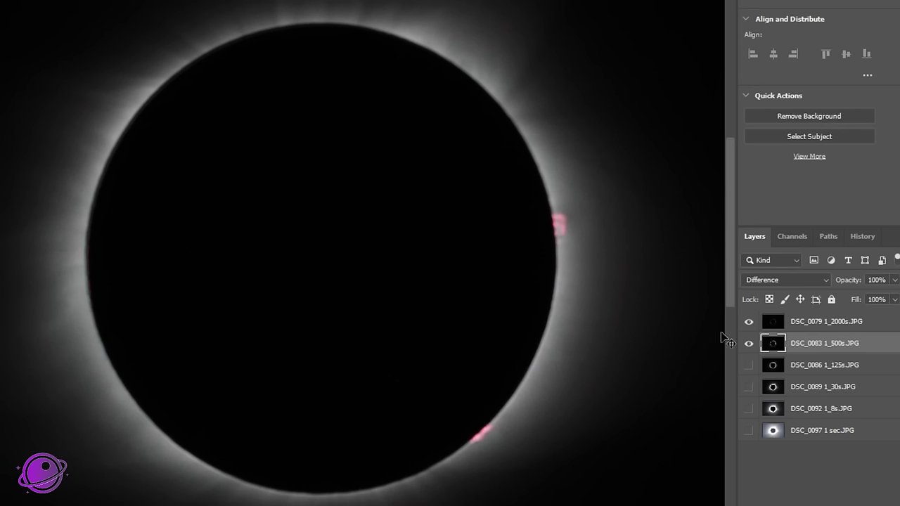
# Hide DSC_0079 and raise DSC_0083's opacity to 64%
pyautogui.click(748, 322)
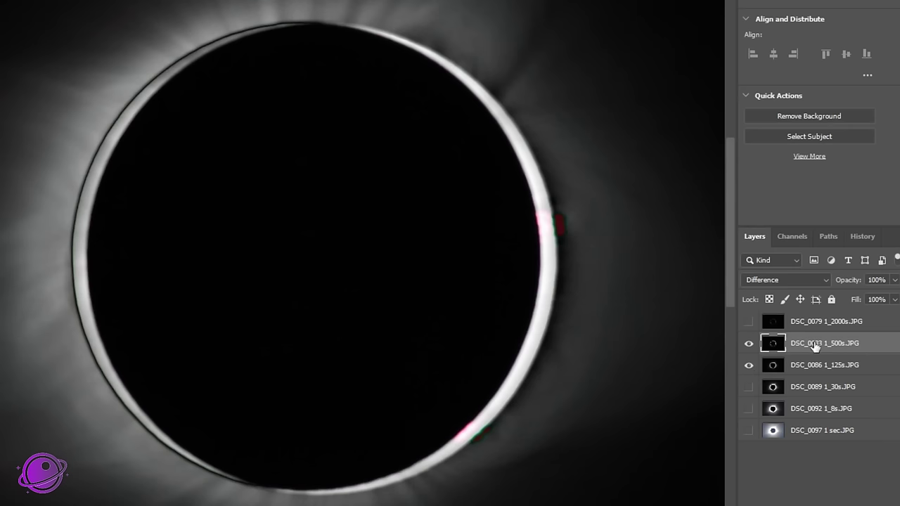
pyautogui.click(895, 281)
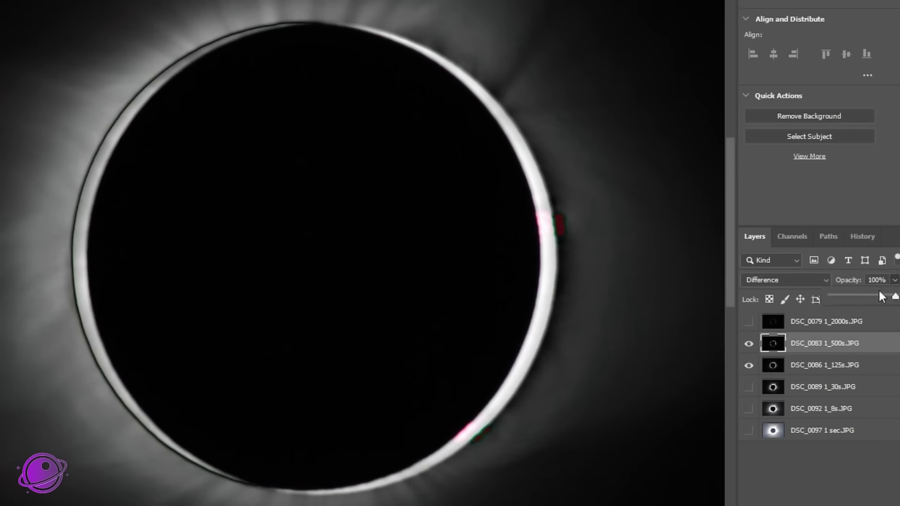
pyautogui.moveTo(869, 297); pyautogui.dragTo(873, 297)
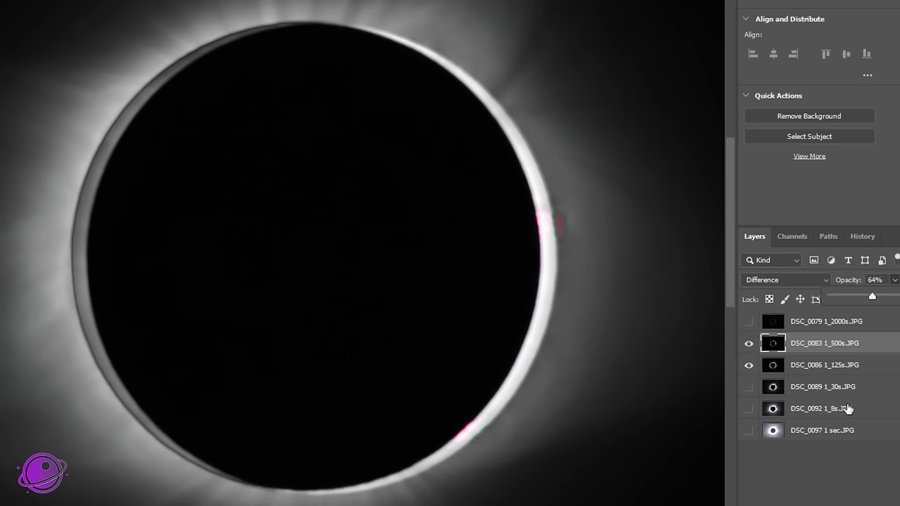
pyautogui.click(847, 370)
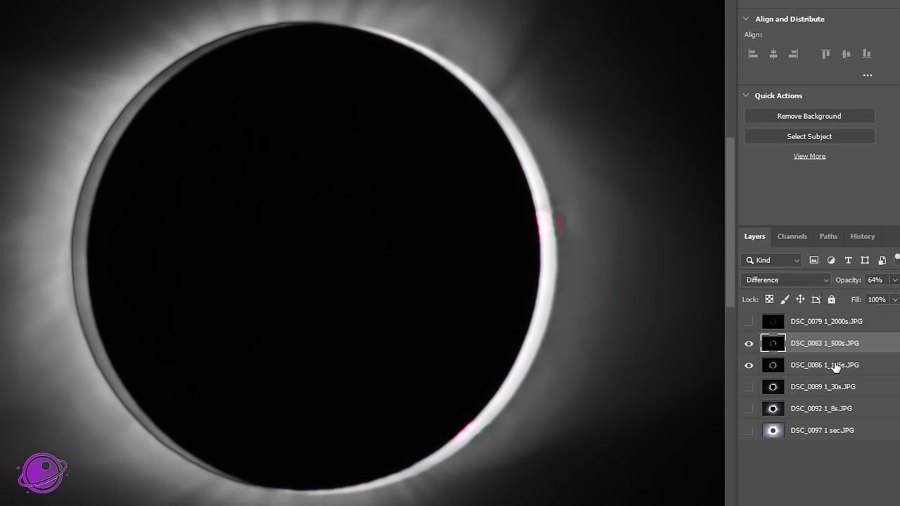
# Nudge the DSC_0086 1_125s layer right and down until its limb matches DSC_0083
pyautogui.click(841, 369)
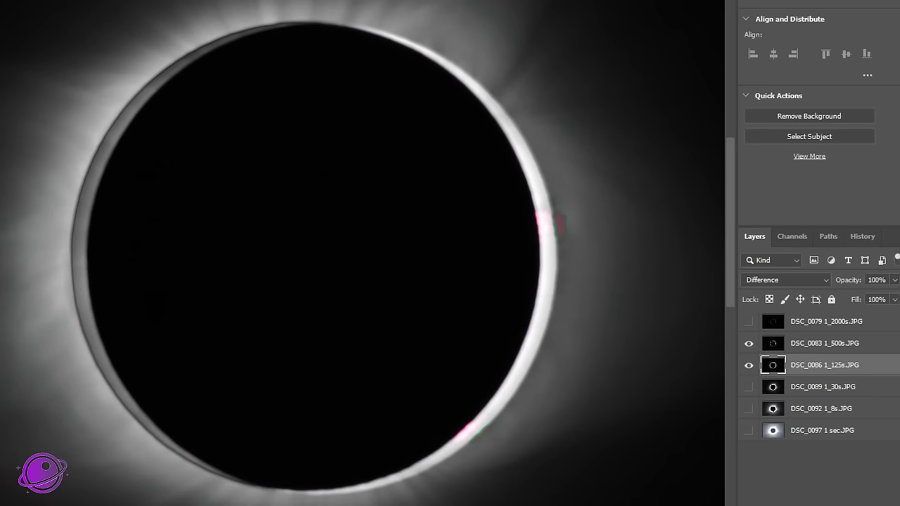
pyautogui.press('Right')
pyautogui.press('Right')
pyautogui.press('Right')
pyautogui.press('Right')
pyautogui.press('Right')
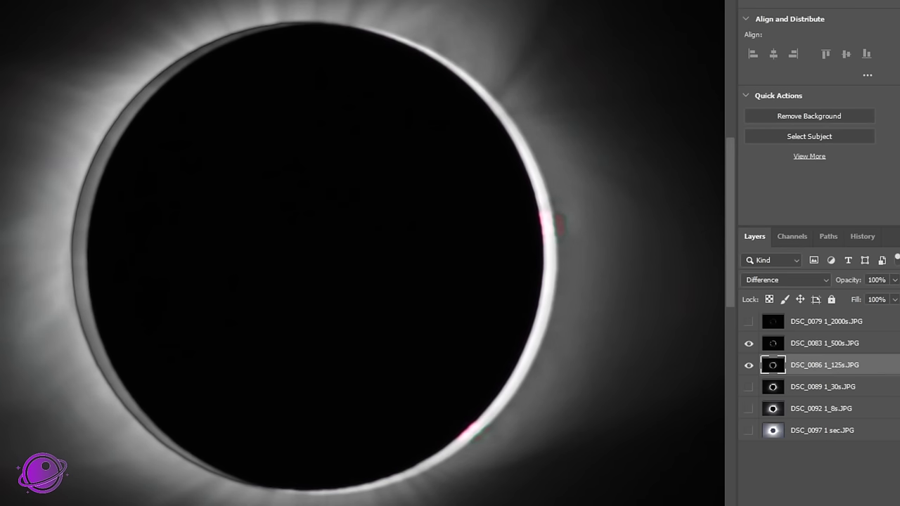
pyautogui.press('Right')
pyautogui.press('Right')
pyautogui.press('Right')
pyautogui.press('Right')
pyautogui.press('Right')
pyautogui.press('Right')
pyautogui.press('Right')
pyautogui.press('Right')
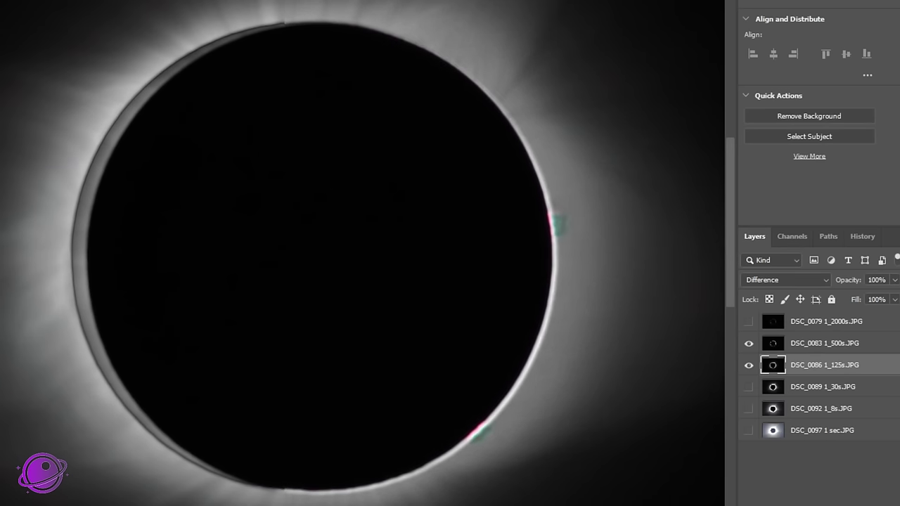
pyautogui.press('Right')
pyautogui.press('Right')
pyautogui.press('Right')
pyautogui.press('Down')
pyautogui.press('Down')
pyautogui.press('Down')
pyautogui.press('Down')
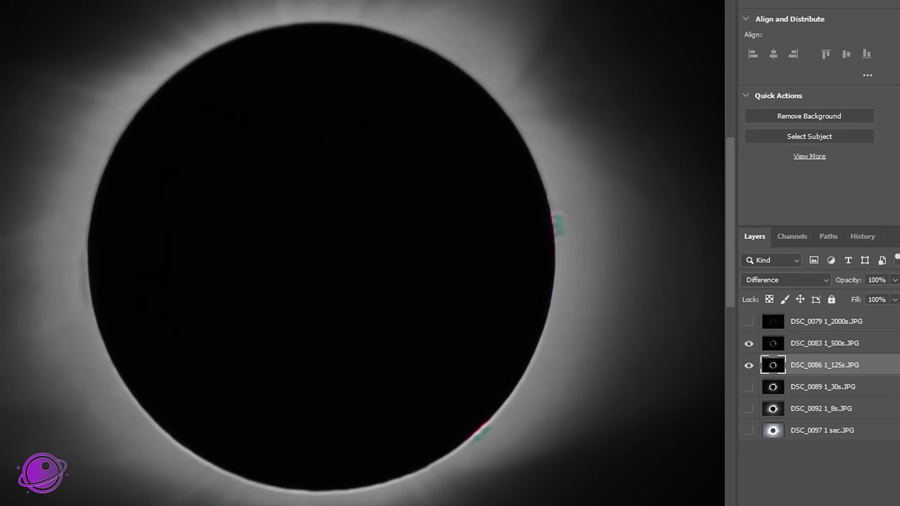
pyautogui.press('Right')
pyautogui.press('Down')
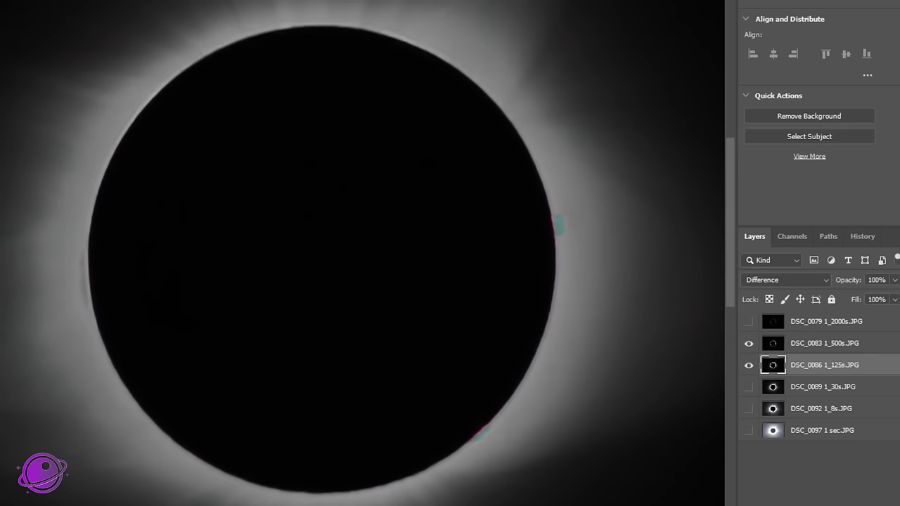
pyautogui.press('Up')
pyautogui.press('Left')
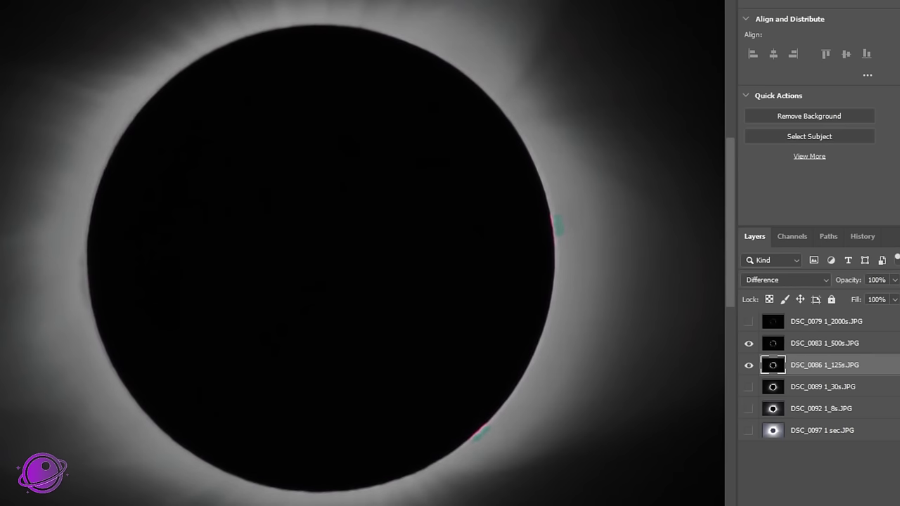
pyautogui.press('Right')
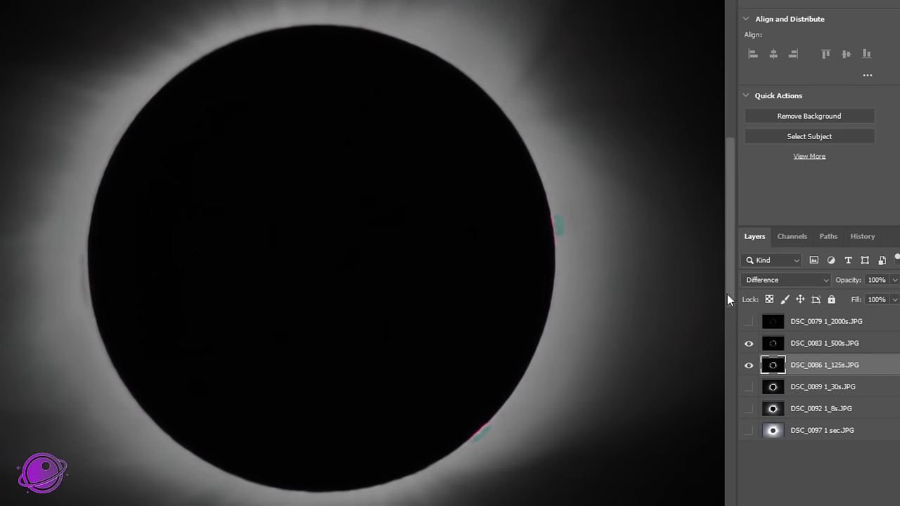
# Toggle DSC_0083's visibility to check the alignment, then leave it hidden
pyautogui.click(749, 343)
pyautogui.click(749, 343)
pyautogui.click(749, 343)
pyautogui.click(750, 343)
pyautogui.click(749, 344)
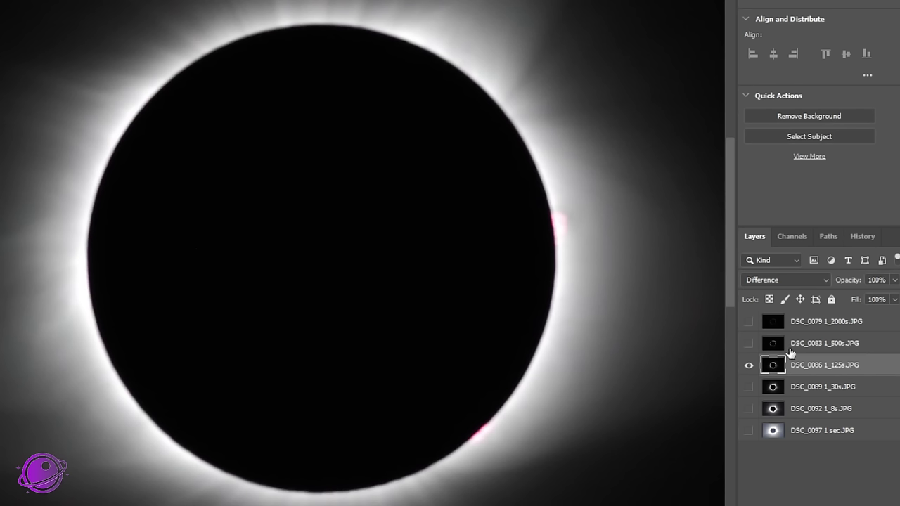
# Show the DSC_0089 1_30s layer and set DSC_0086's opacity to 59%
pyautogui.click(749, 386)
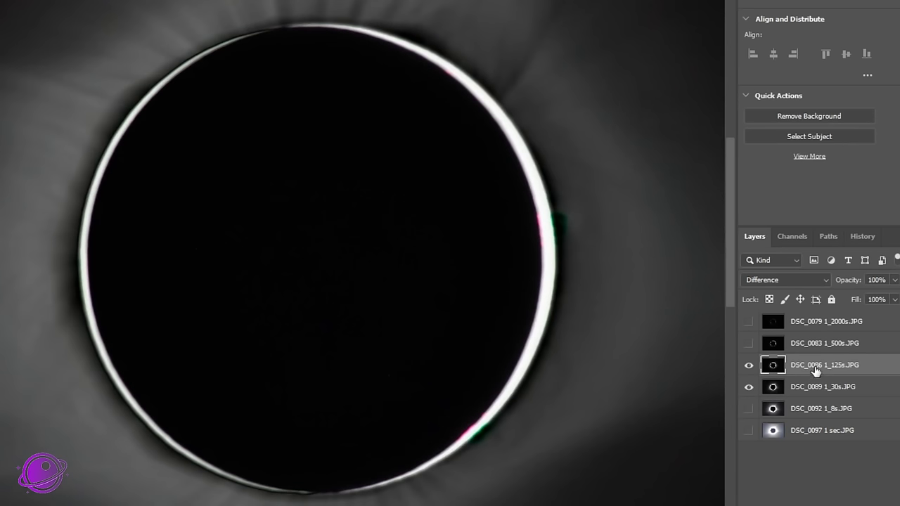
pyautogui.click(895, 280)
pyautogui.moveTo(864, 296); pyautogui.dragTo(869, 295)
pyautogui.click(823, 398)
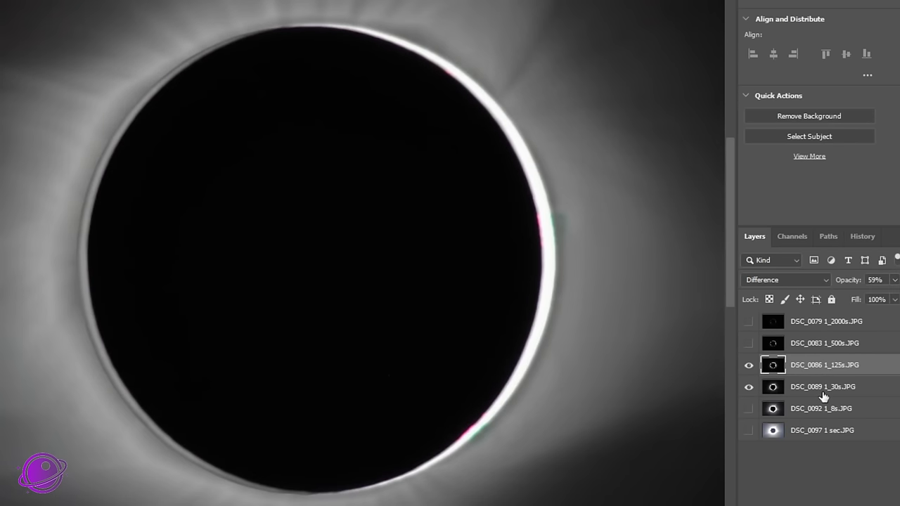
# Nudge the DSC_0089 layer with arrow keys until the Difference rims are even
pyautogui.click(823, 400)
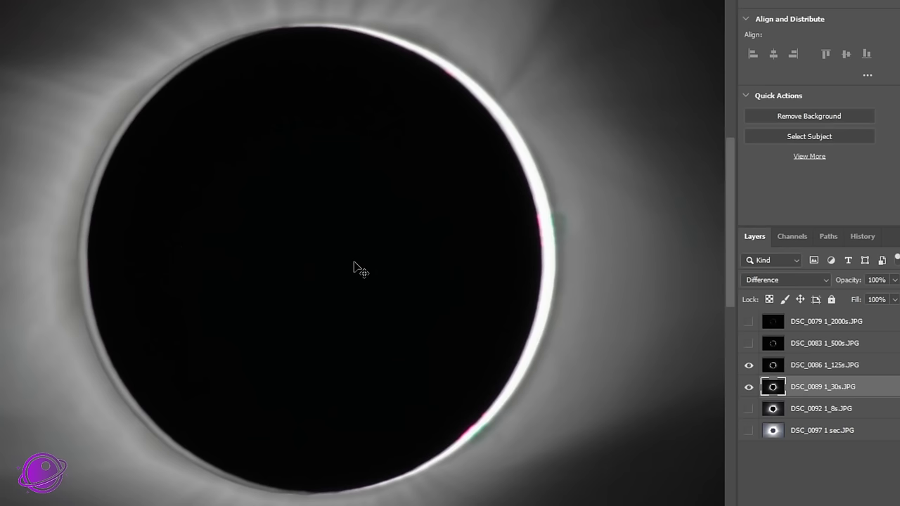
pyautogui.press('Right')
pyautogui.press('Right')
pyautogui.press('Right')
pyautogui.press('Right')
pyautogui.press('Right')
pyautogui.press('Right')
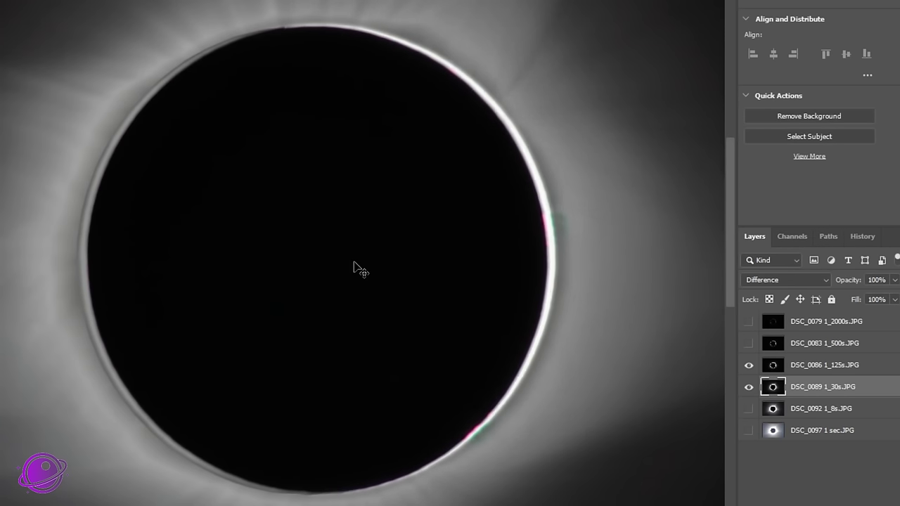
pyautogui.press('Right')
pyautogui.press('Right')
pyautogui.press('Right')
pyautogui.press('Right')
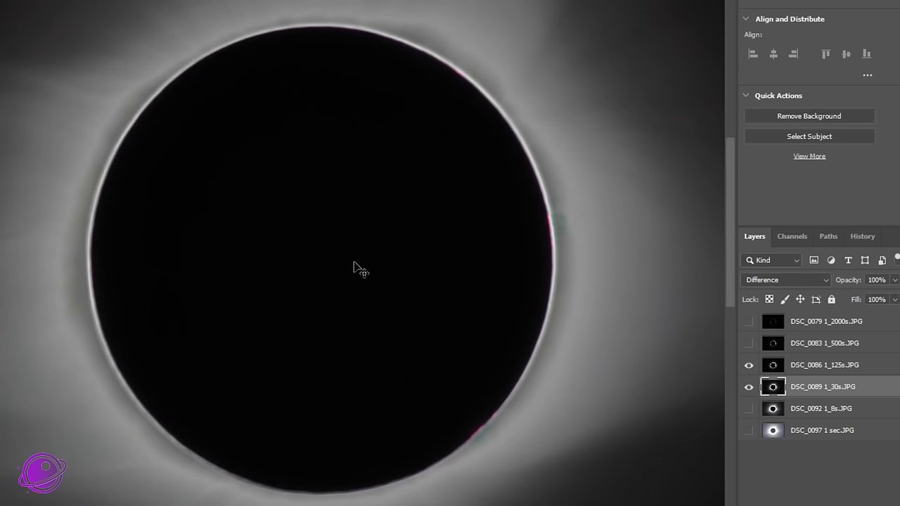
pyautogui.press('Right')
pyautogui.press('Up')
pyautogui.press('Down')
pyautogui.press('Left')
pyautogui.press('Left')
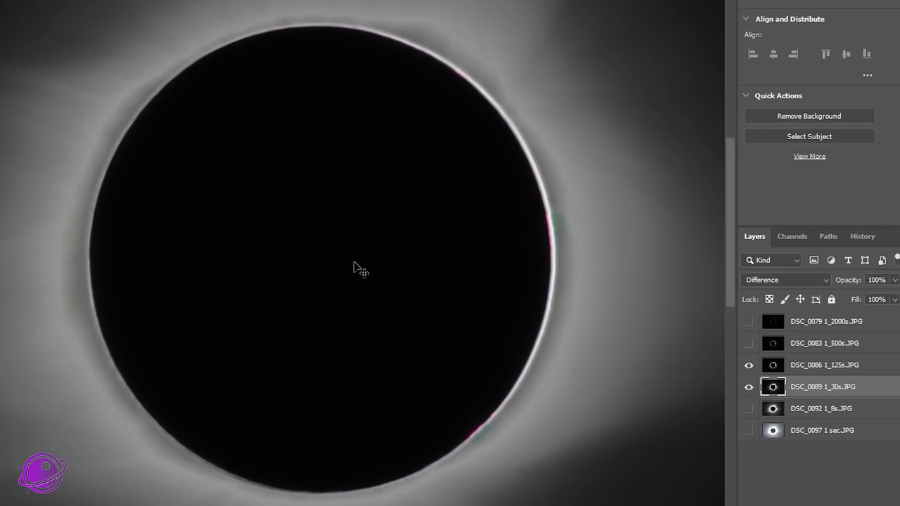
pyautogui.press('Down')
pyautogui.press('Right')
pyautogui.press('Up')
pyautogui.press('Right')
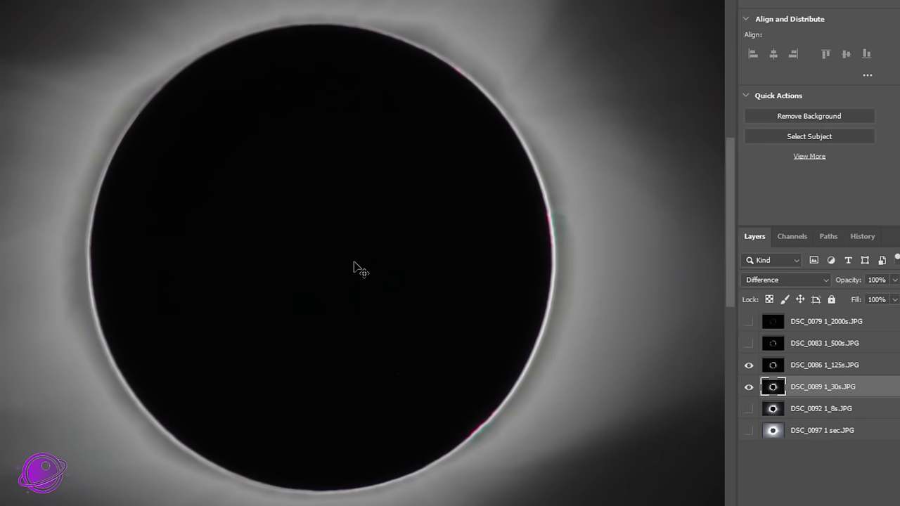
pyautogui.press('Right')
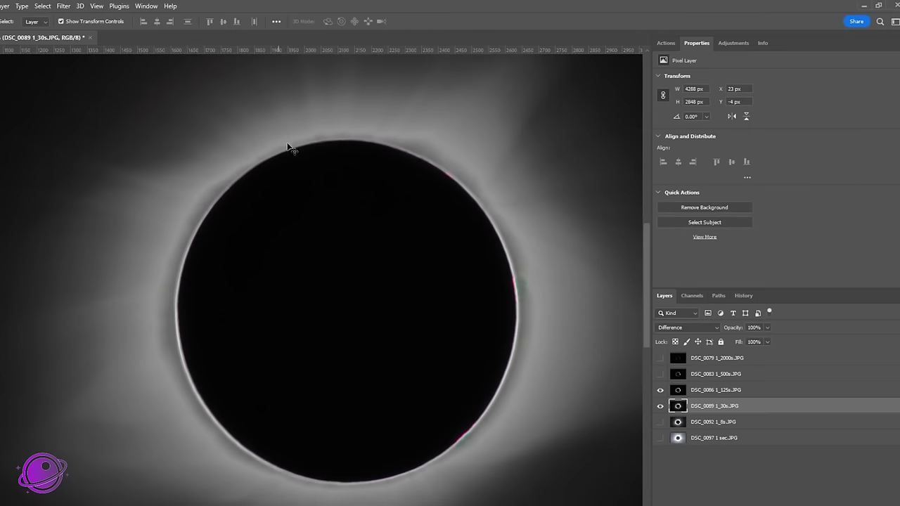
# Free-transform the DSC_0089 1_30s layer to 100.50% width and height
pyautogui.scroll(-3, 362, 56)
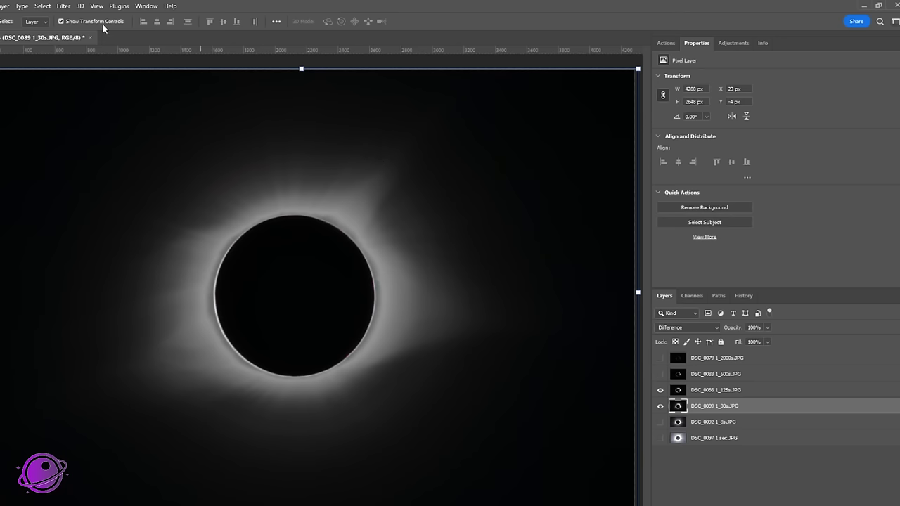
pyautogui.click(301, 69)
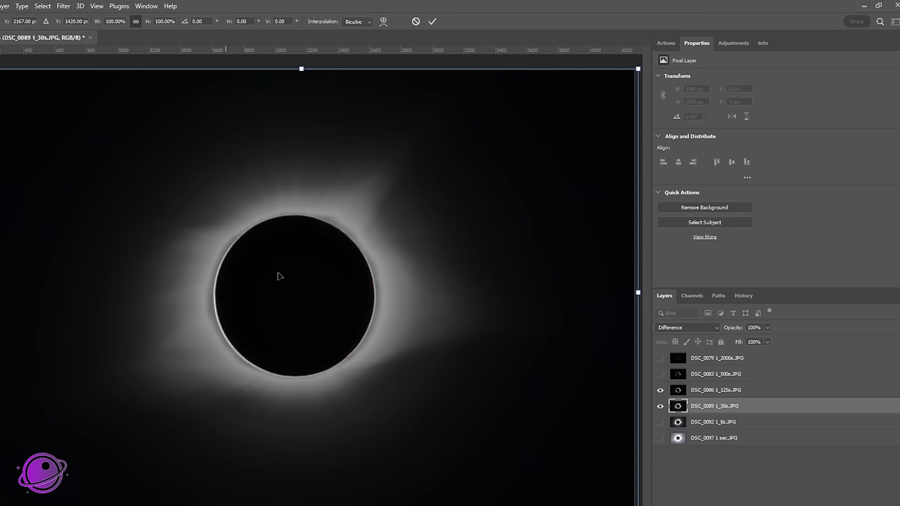
pyautogui.scroll(3, 278, 275)
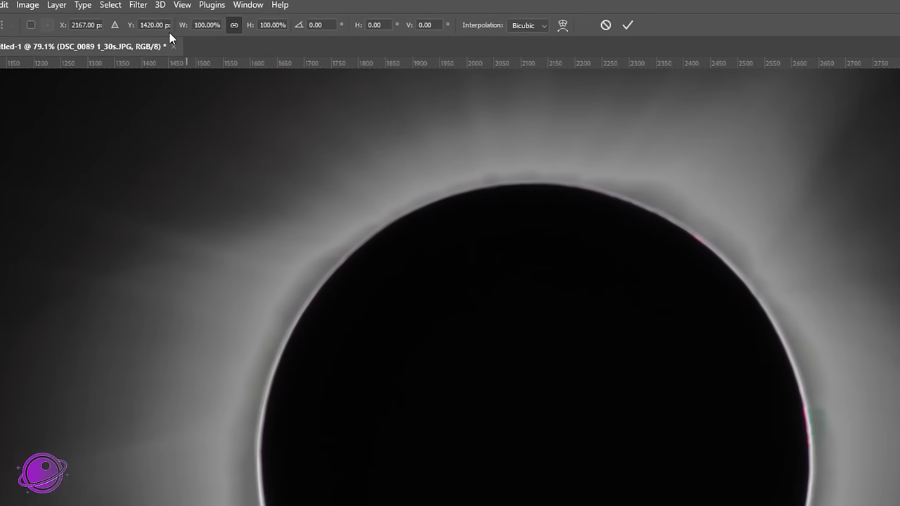
pyautogui.click(223, 25)
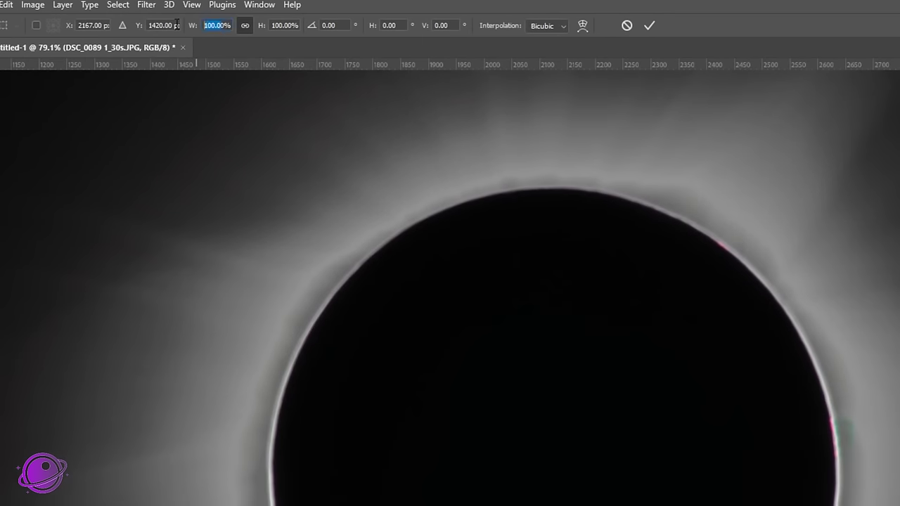
pyautogui.click(216, 25)
pyautogui.press('BackSpace')
pyautogui.write('5')
pyautogui.press('Return')
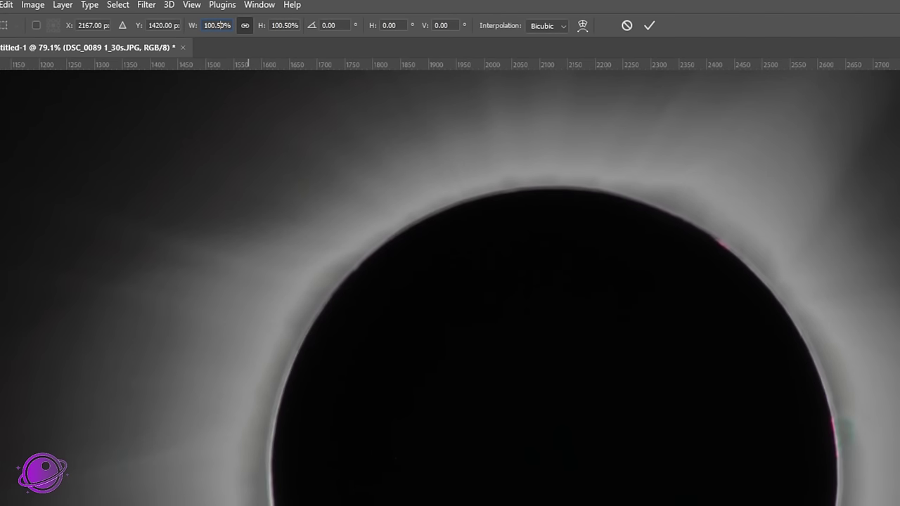
pyautogui.scroll(-3, 739, 249)
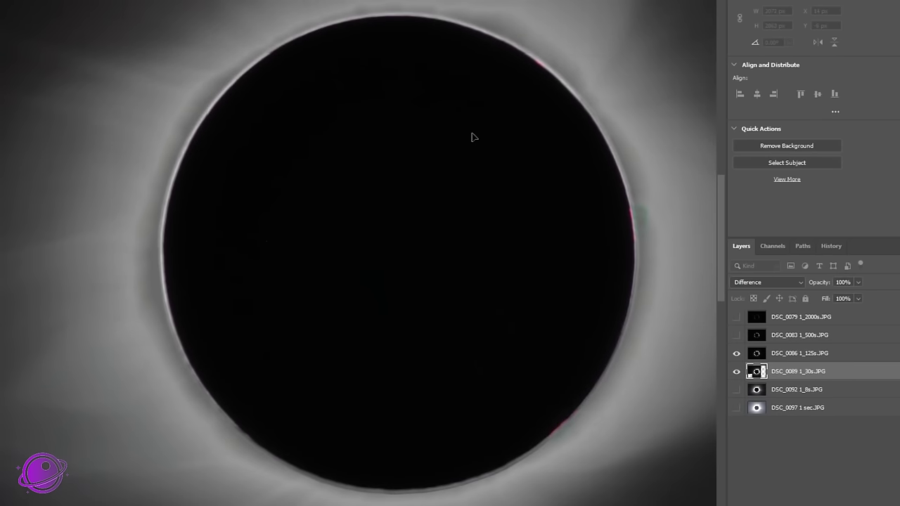
pyautogui.hotkey('ctrl', 'z')
pyautogui.hotkey('ctrl', 'z')
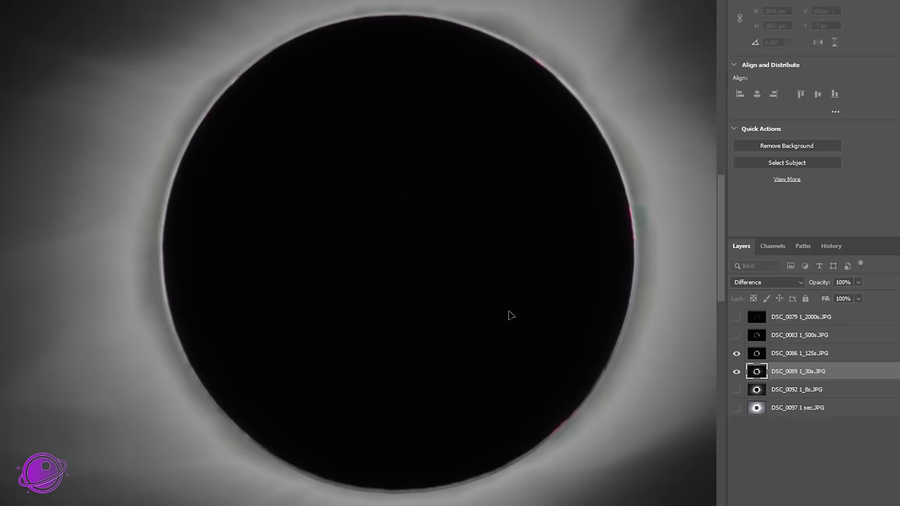
pyautogui.scroll(-2, 510, 355)
pyautogui.scroll(1, 644, 363)
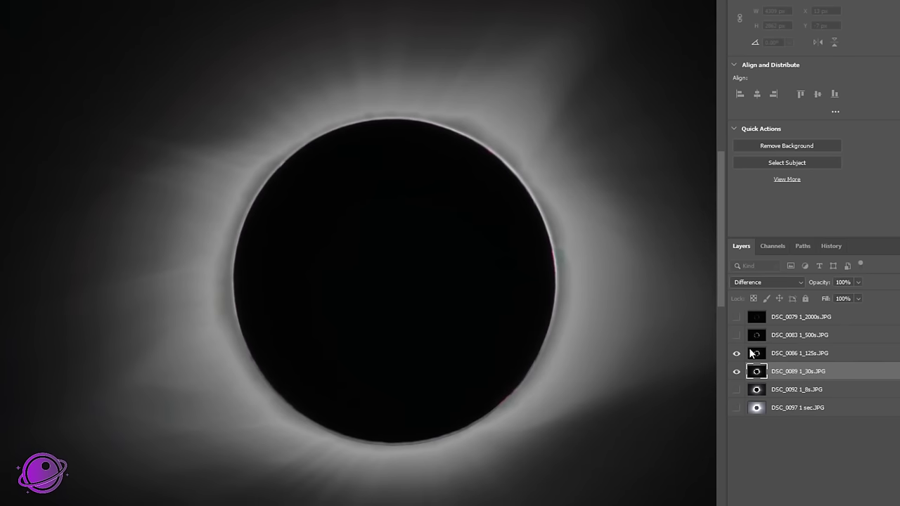
# Toggle DSC_0086 to compare, show DSC_0092, and lower DSC_0089's opacity for previewing
pyautogui.click(736, 354)
pyautogui.click(736, 354)
pyautogui.click(736, 354)
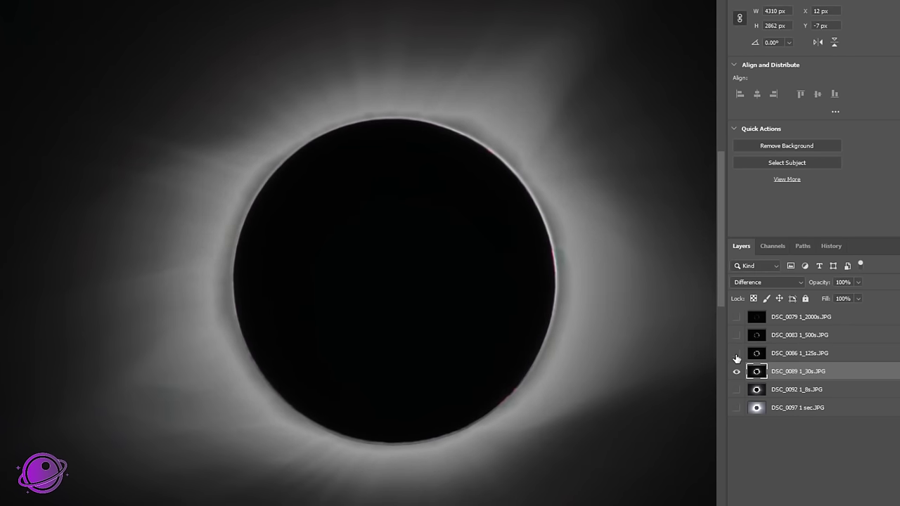
pyautogui.click(737, 354)
pyautogui.click(809, 391)
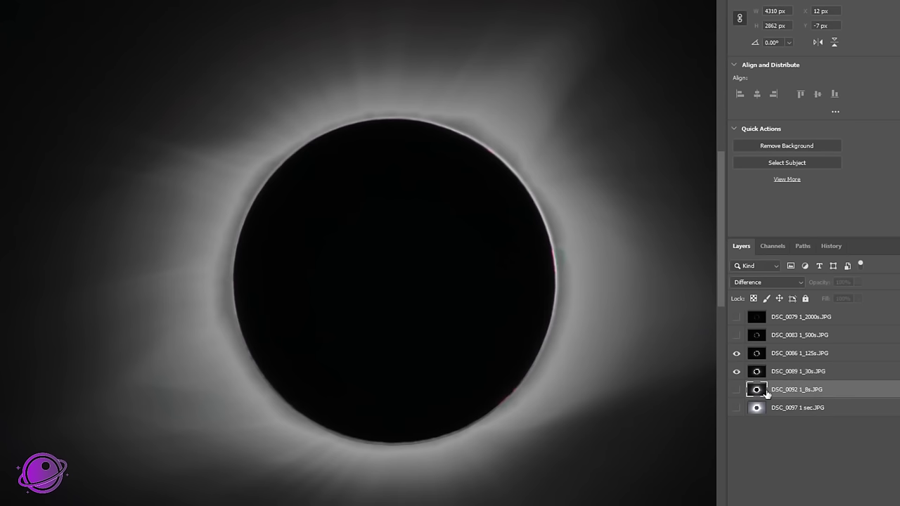
pyautogui.click(736, 390)
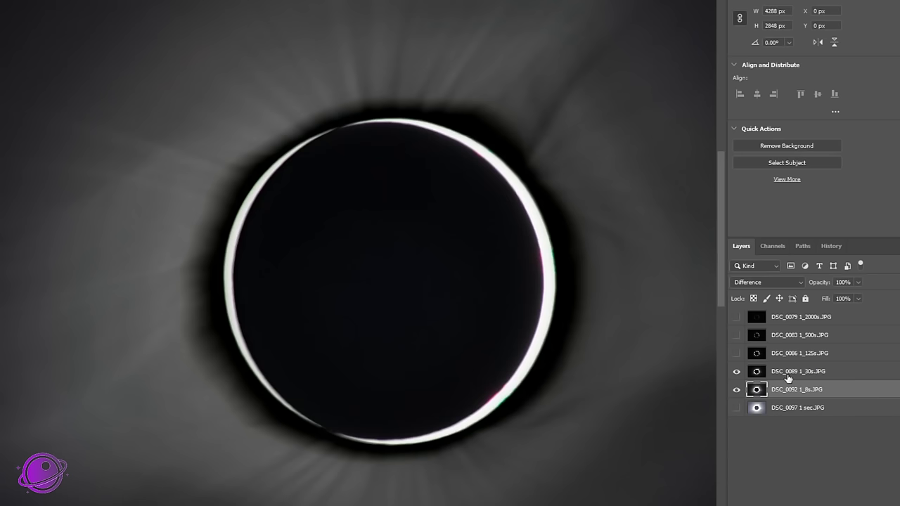
pyautogui.click(801, 372)
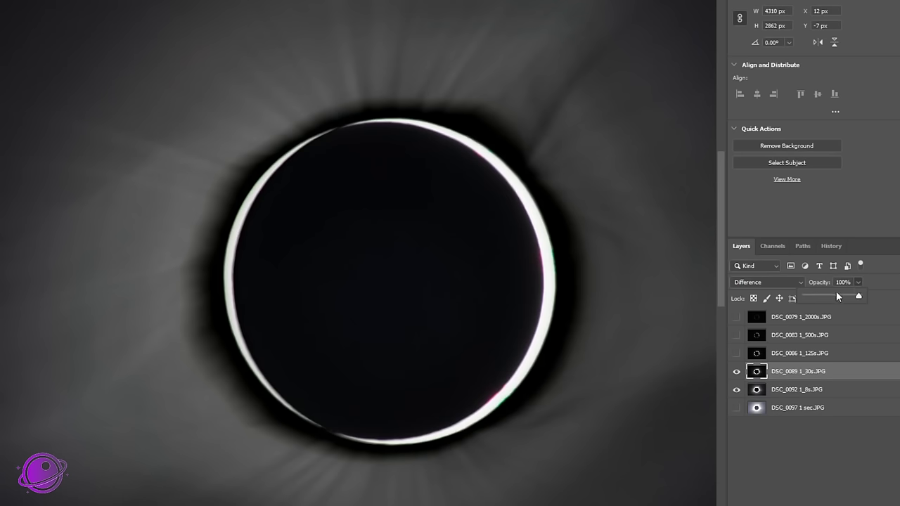
pyautogui.click(836, 295)
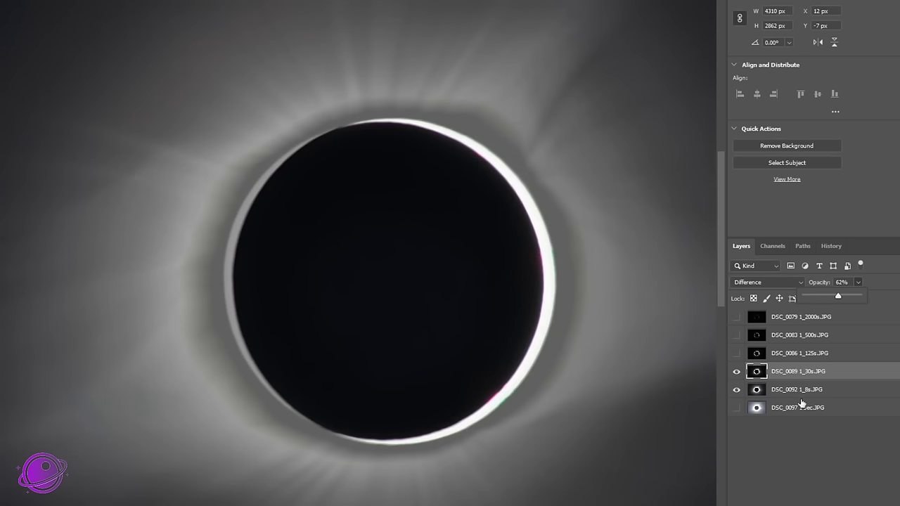
# Nudge the DSC_0092 1_8s layer right until it lines up with DSC_0089
pyautogui.click(802, 397)
pyautogui.press('Right')
pyautogui.press('Right')
pyautogui.press('Right')
pyautogui.press('Right')
pyautogui.press('Right')
pyautogui.press('Right')
pyautogui.press('Right')
pyautogui.press('Right')
pyautogui.press('Right')
pyautogui.press('Right')
pyautogui.press('Right')
pyautogui.press('Right')
pyautogui.press('Right')
pyautogui.press('Right')
pyautogui.press('Right')
pyautogui.press('Right')
pyautogui.press('Right')
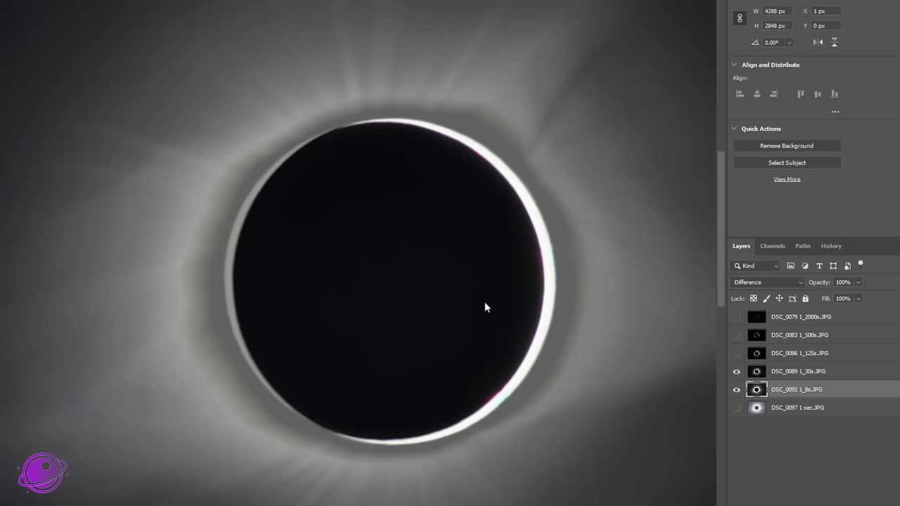
pyautogui.press('Right')
pyautogui.press('Right')
pyautogui.press('Right')
pyautogui.press('Right')
pyautogui.press('Right')
pyautogui.press('Right')
pyautogui.press('Right')
pyautogui.press('Right')
pyautogui.press('Right')
pyautogui.press('Right')
pyautogui.press('Right')
pyautogui.press('Right')
pyautogui.press('Right')
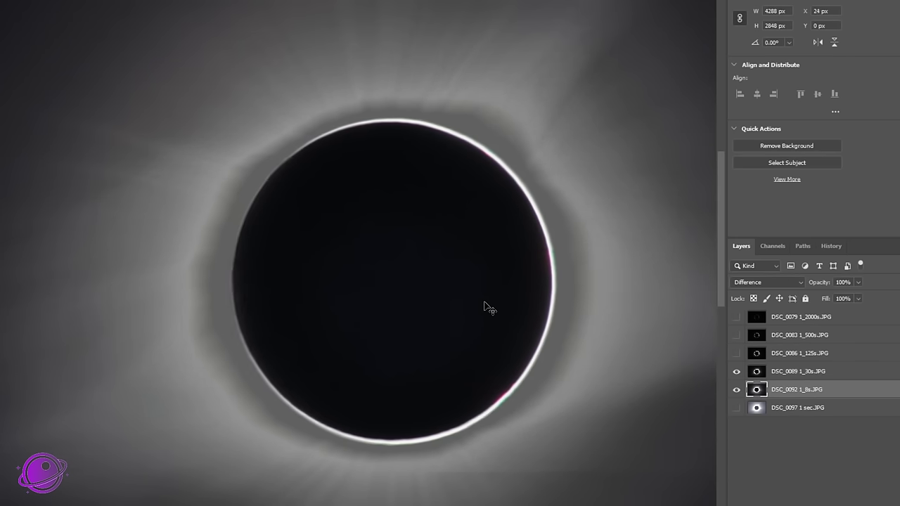
pyautogui.press('Right')
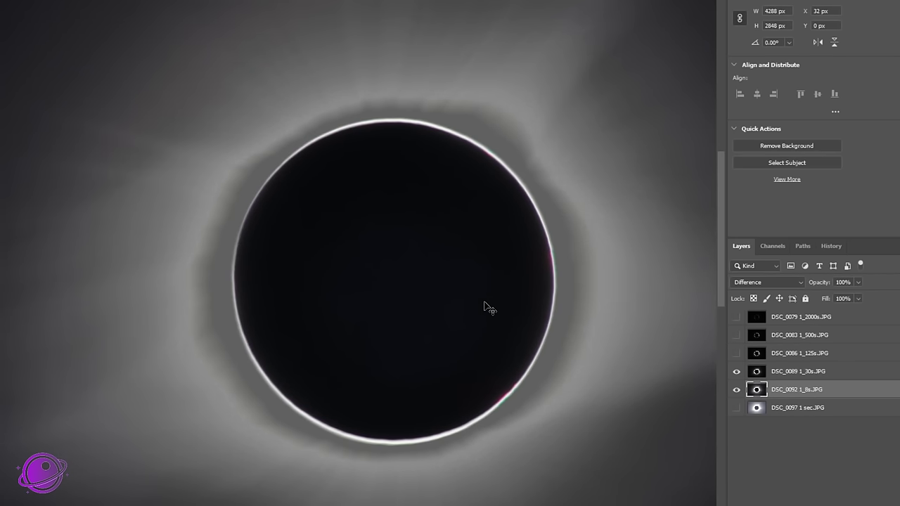
pyautogui.press('Right')
pyautogui.press('Left')
# Scale the DSC_0092 layer to 101% width and height
pyautogui.hotkey('ctrl', '0')
pyautogui.hotkey('ctrl', 't')
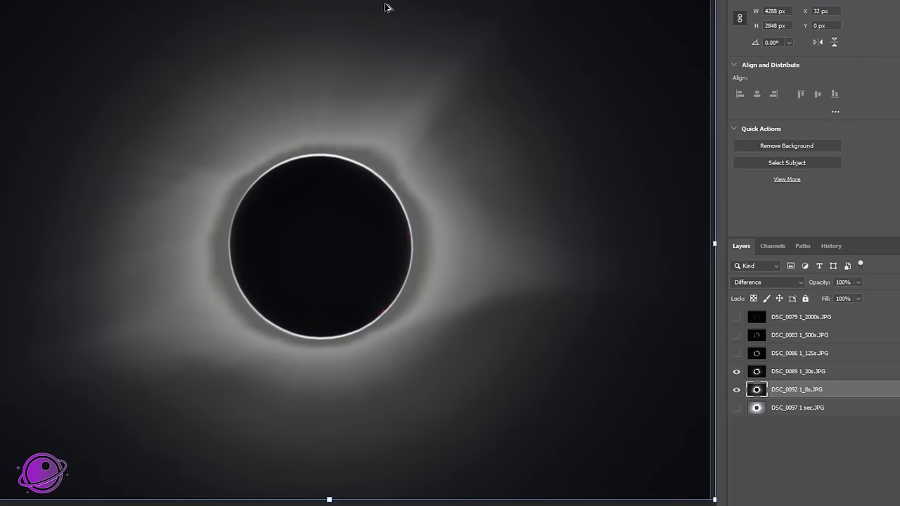
pyautogui.scroll(2, 303, 304)
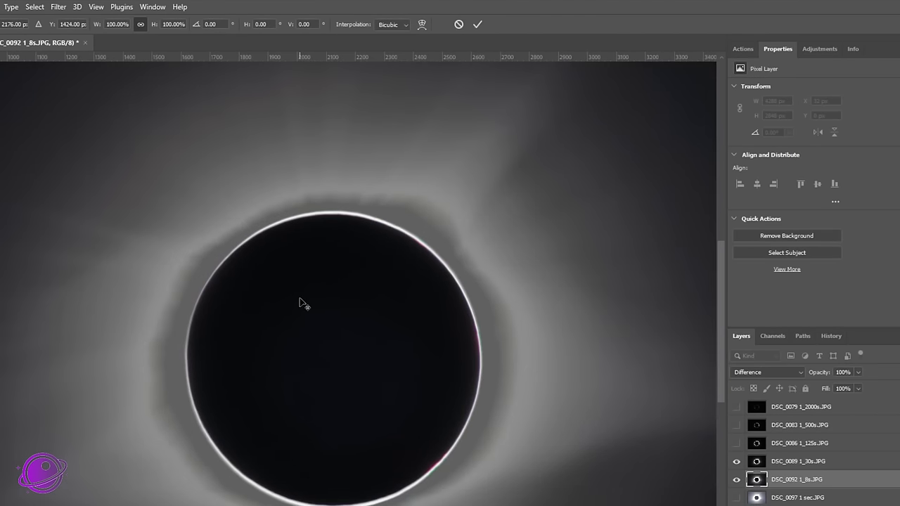
pyautogui.click(114, 24)
pyautogui.press('Up')
pyautogui.click(282, 306)
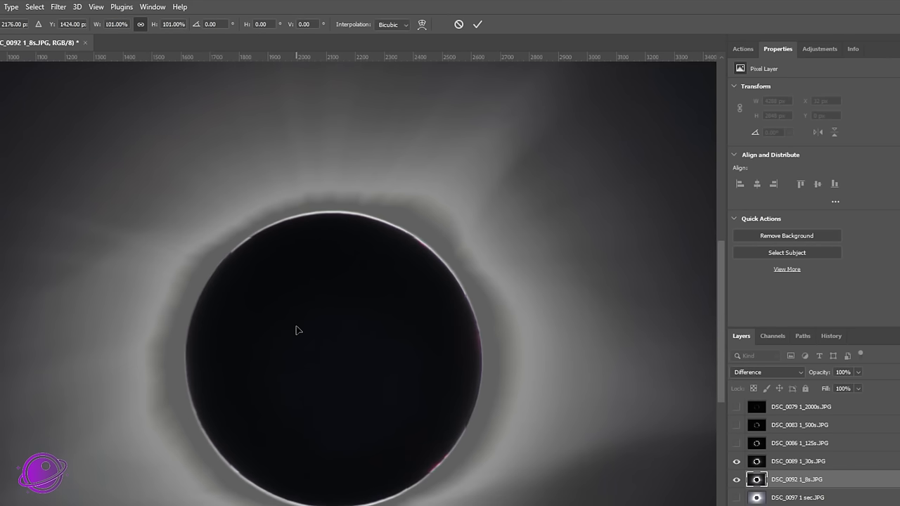
# Apply the 101% scaling, hide DSC_0089, show DSC_0097, and preview the overlap at lowered DSC_0092 opacity
pyautogui.press('Return')
pyautogui.click(737, 461)
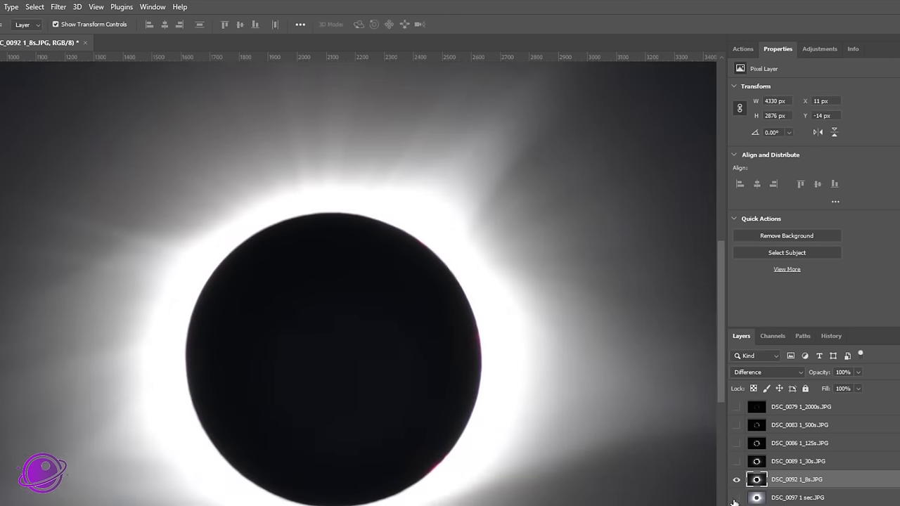
pyautogui.click(736, 498)
pyautogui.click(857, 372)
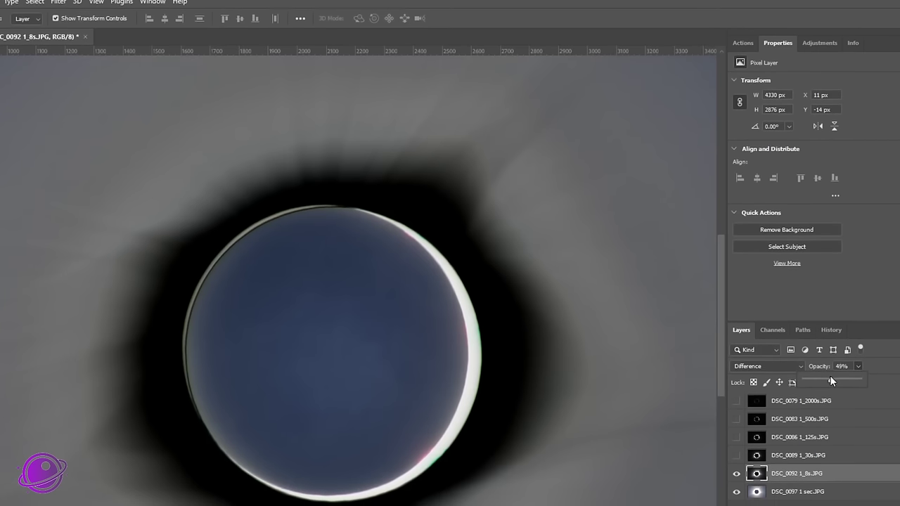
pyautogui.click(830, 385)
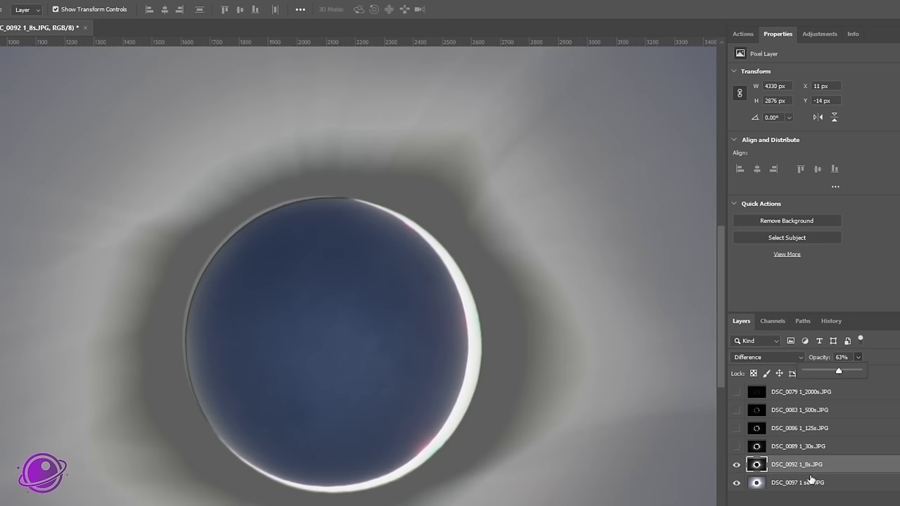
pyautogui.click(812, 480)
pyautogui.click(812, 483)
# Nudge the DSC_0097 1 sec layer about 26 px right and 11 px down onto DSC_0092
pyautogui.press('Right')
pyautogui.press('Right')
pyautogui.press('Right')
pyautogui.press('Right')
pyautogui.press('Right')
pyautogui.press('Right')
pyautogui.press('Right')
pyautogui.press('Right')
pyautogui.press('Right')
pyautogui.press('Right')
pyautogui.press('Right')
pyautogui.press('Right')
pyautogui.press('Right')
pyautogui.press('Right')
pyautogui.press('Right')
pyautogui.press('Right')
pyautogui.press('Right')
pyautogui.press('Right')
pyautogui.press('Right')
pyautogui.press('Right')
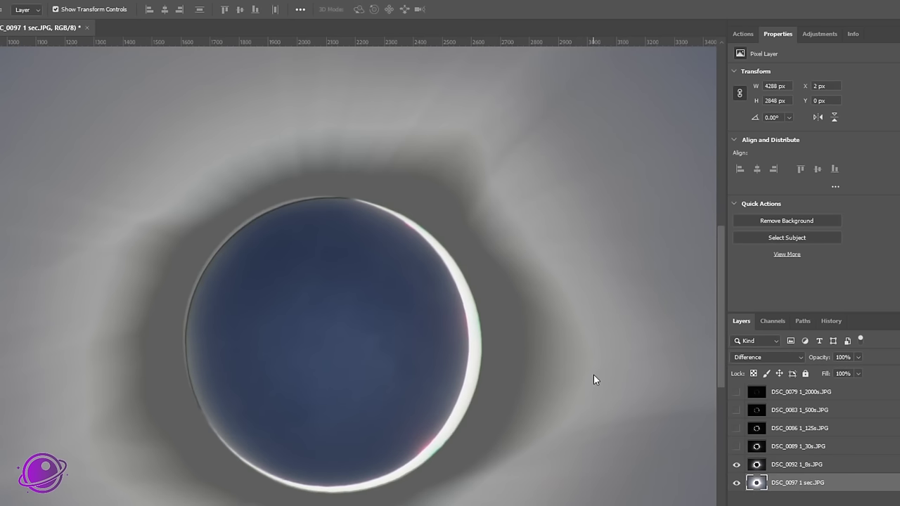
pyautogui.press('Right')
pyautogui.press('Right')
pyautogui.press('Down')
pyautogui.press('Down')
pyautogui.press('Down')
pyautogui.press('Down')
pyautogui.press('Down')
pyautogui.press('Down')
pyautogui.press('Down')
pyautogui.press('Down')
pyautogui.press('Down')
pyautogui.press('Down')
pyautogui.press('Down')
pyautogui.press('Down')
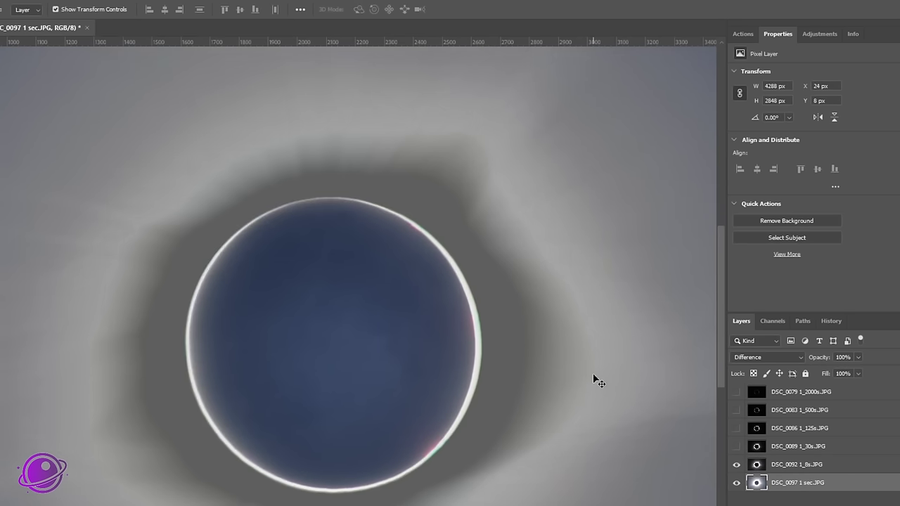
pyautogui.press('Right')
pyautogui.press('Right')
pyautogui.press('Up')
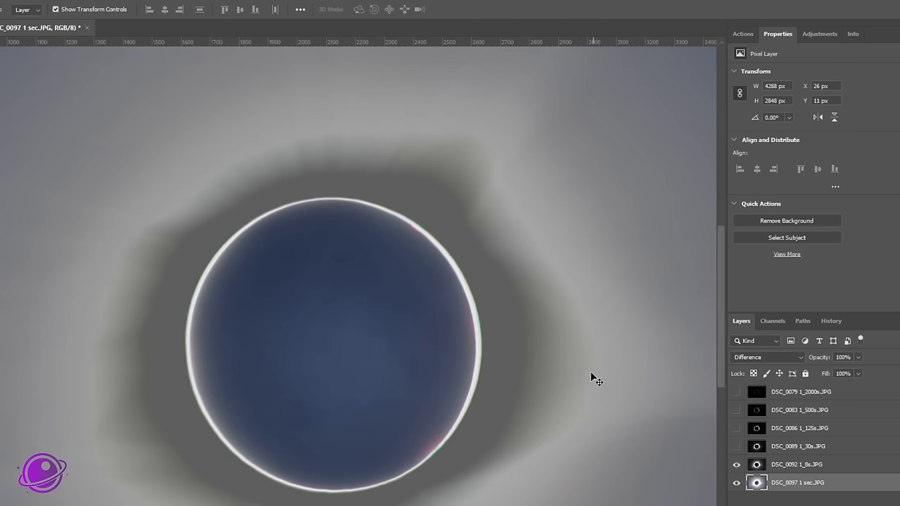
pyautogui.scroll(-3, 309, 252)
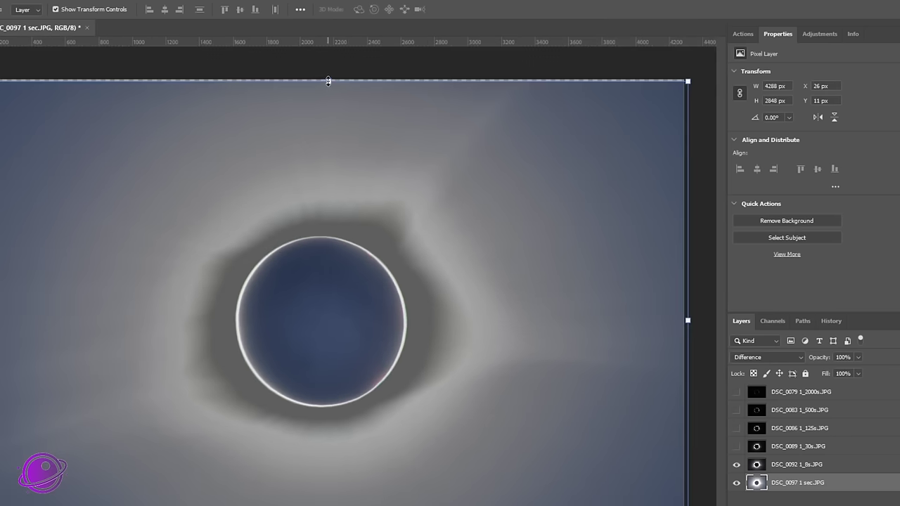
# Scale the DSC_0097 layer up to about 103% and apply the transform
pyautogui.hotkey('ctrl', 't')
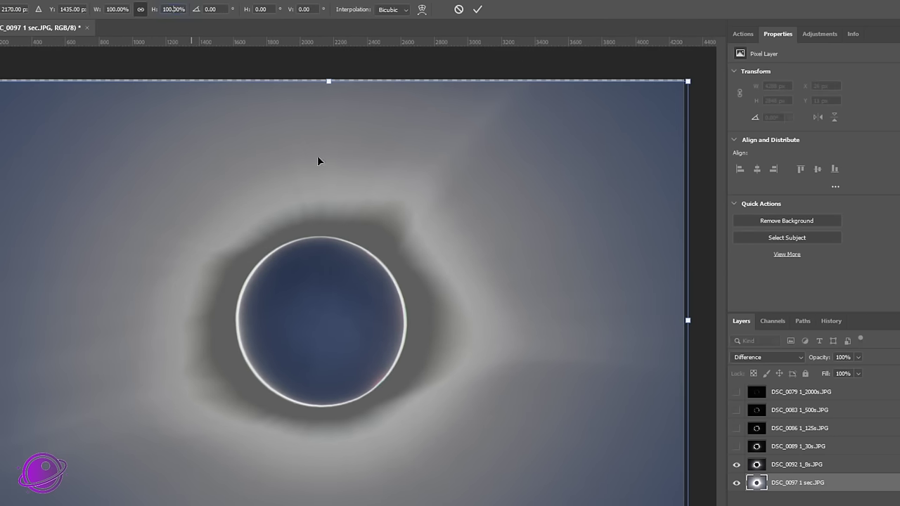
pyautogui.press('Up')
pyautogui.press('Up')
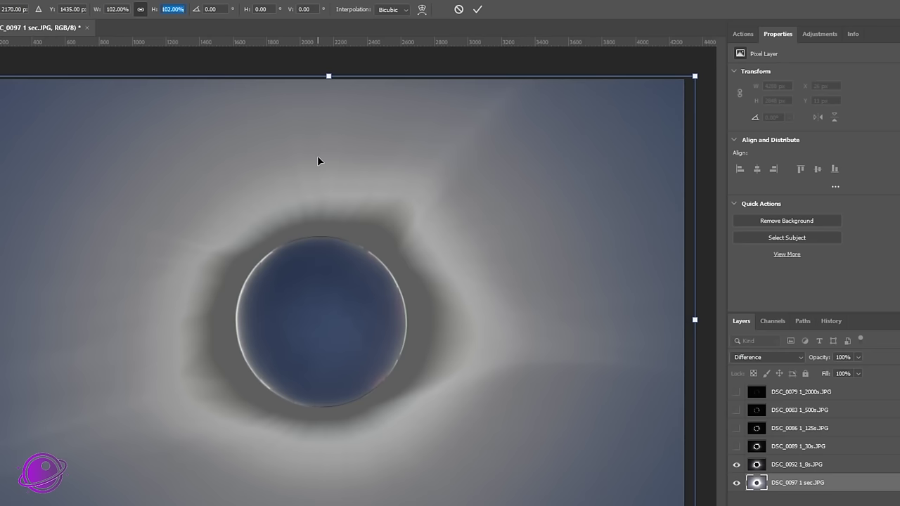
pyautogui.press('Up')
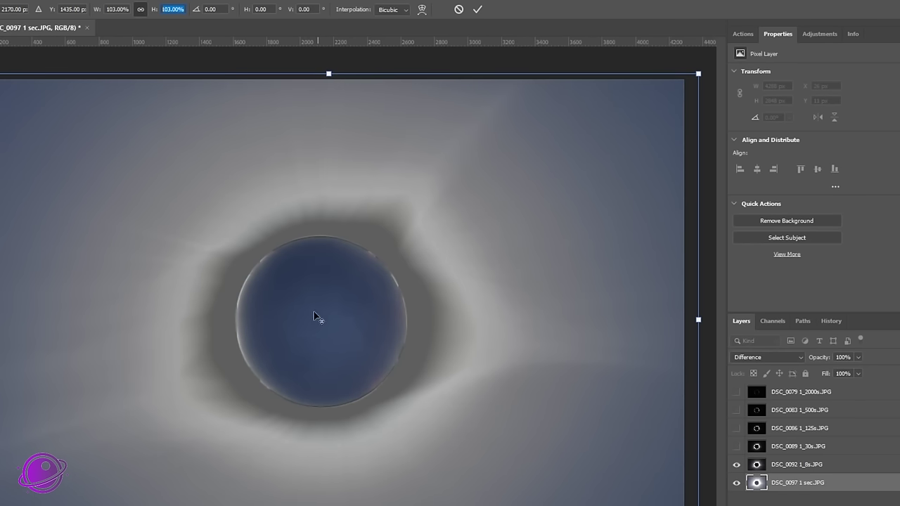
pyautogui.scroll(3, 336, 332)
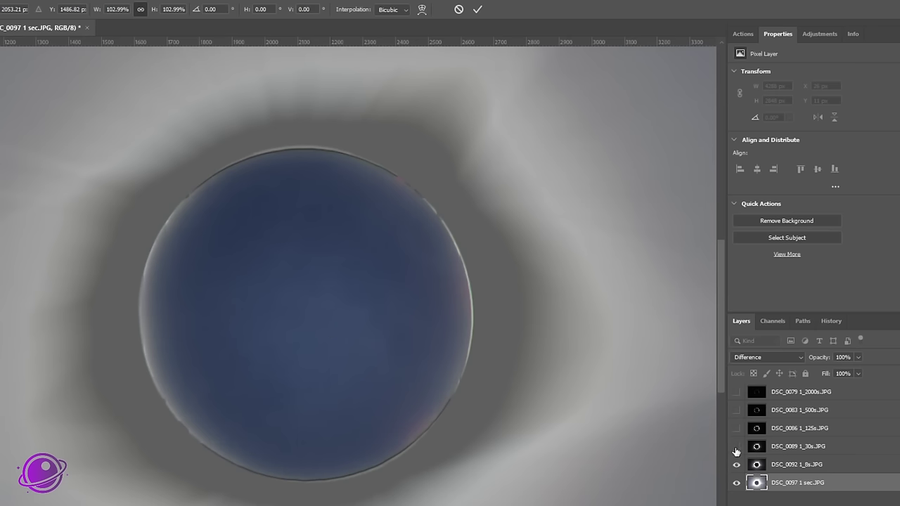
pyautogui.press('Return')
# Show the four upper exposure layers again, zoom out, and set DSC_0079 blending to Normal
pyautogui.moveTo(736, 451); pyautogui.dragTo(740, 397)
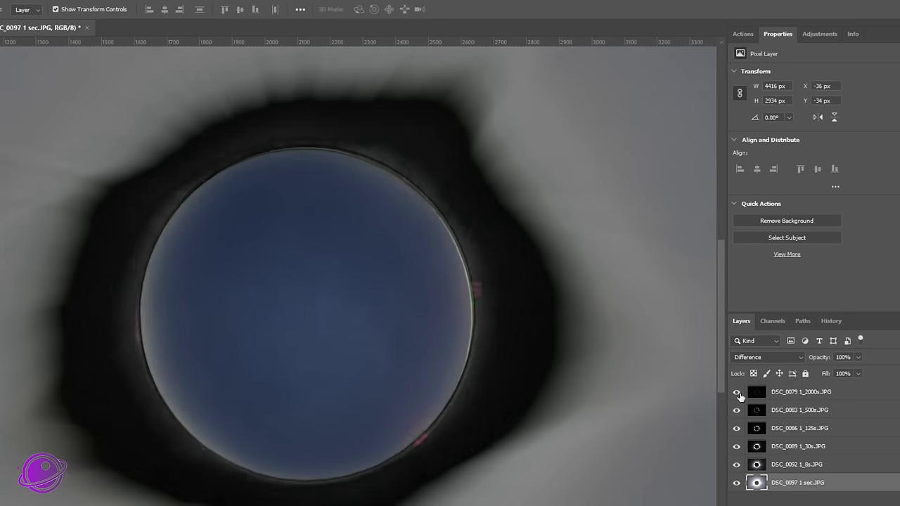
pyautogui.hotkey('ctrl', '-')
pyautogui.hotkey('ctrl', '-')
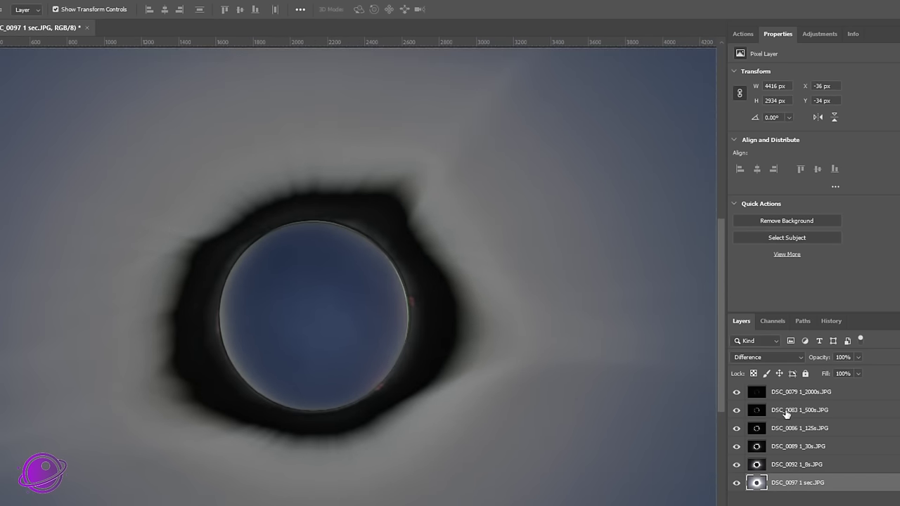
pyautogui.click(785, 394)
pyautogui.click(800, 357)
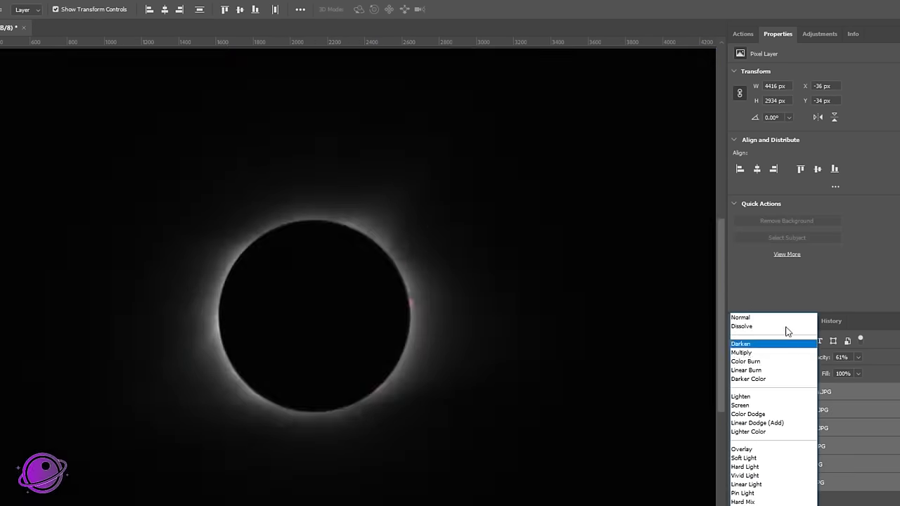
pyautogui.click(783, 318)
# Toggle DSC_0079 and DSC_0083 visibility to compare their contribution to the stack
pyautogui.click(737, 392)
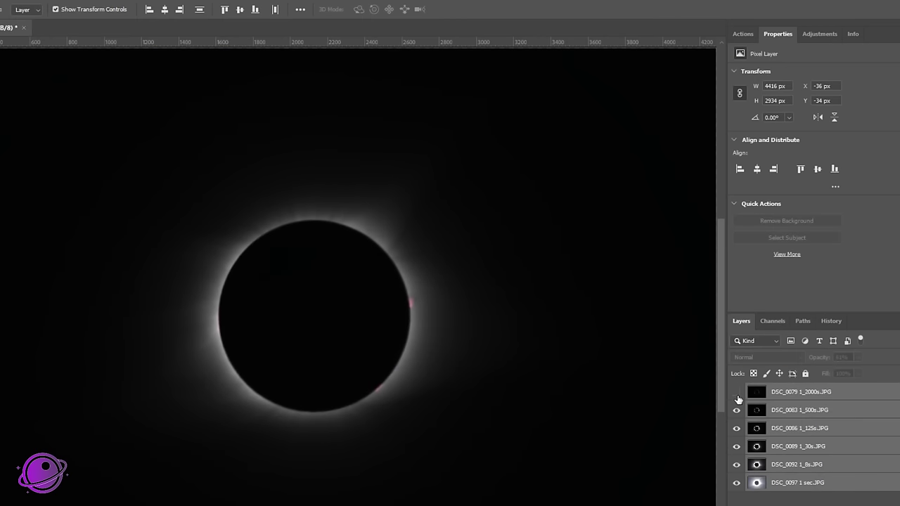
pyautogui.click(737, 410)
pyautogui.click(737, 410)
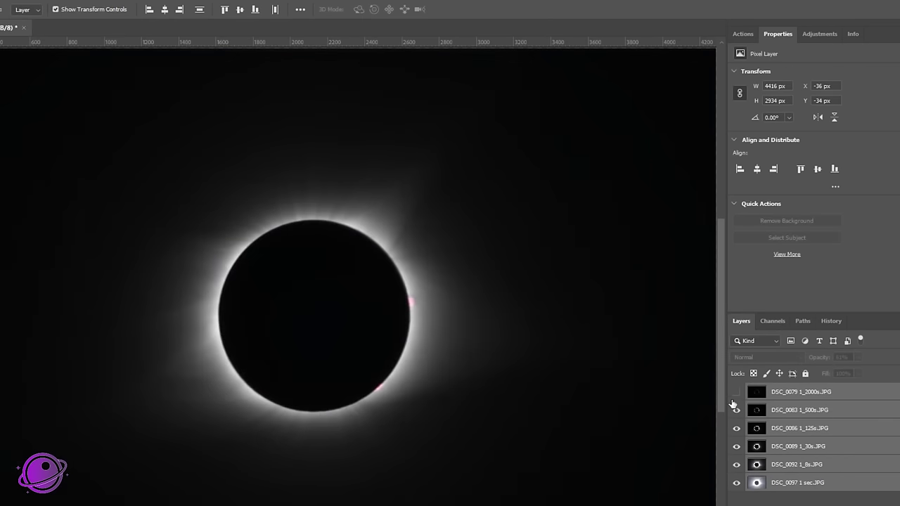
pyautogui.click(737, 391)
pyautogui.click(736, 393)
pyautogui.click(737, 411)
pyautogui.click(737, 410)
pyautogui.click(737, 411)
# Select all six exposure layers, raise their opacity to 100%, and deselect them
pyautogui.moveTo(736, 441); pyautogui.dragTo(737, 392)
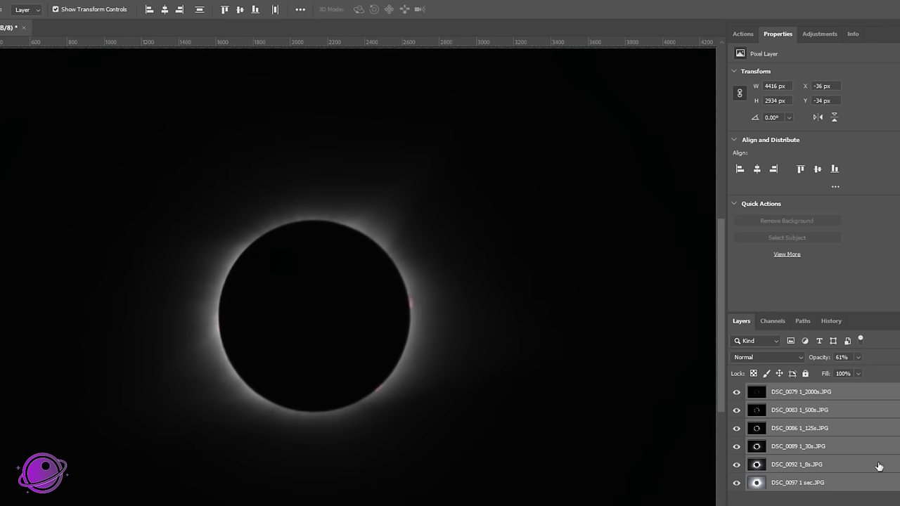
pyautogui.moveTo(859, 373); pyautogui.dragTo(898, 378)
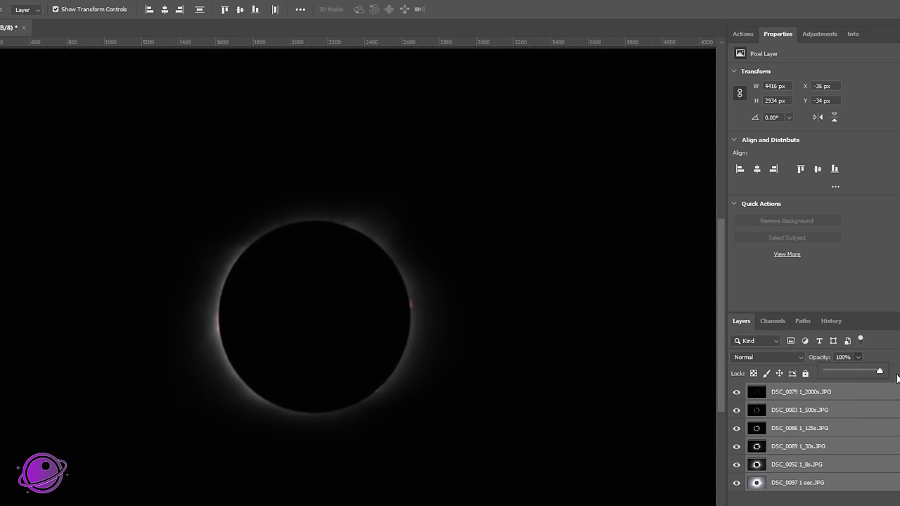
pyautogui.hotkey('ctrl', 'alt', 'a')
pyautogui.hotkey('alt', ',')
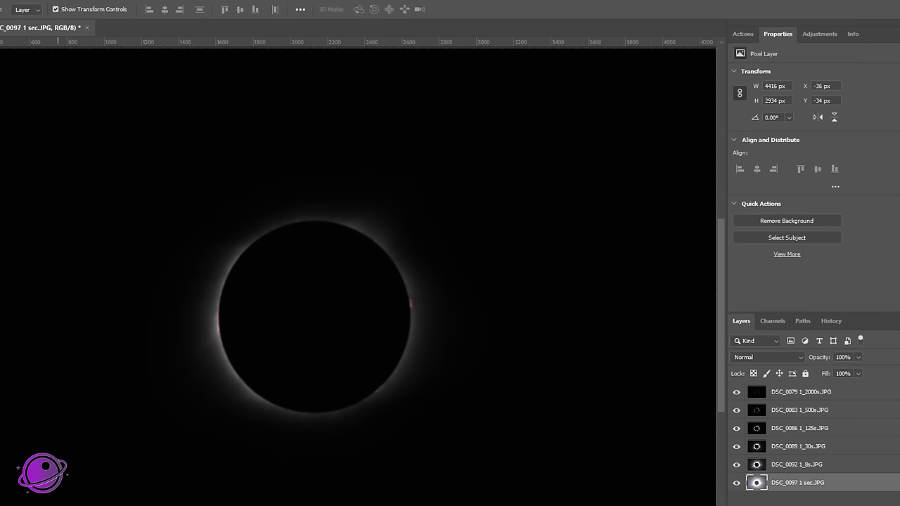
pyautogui.click(888, 498)
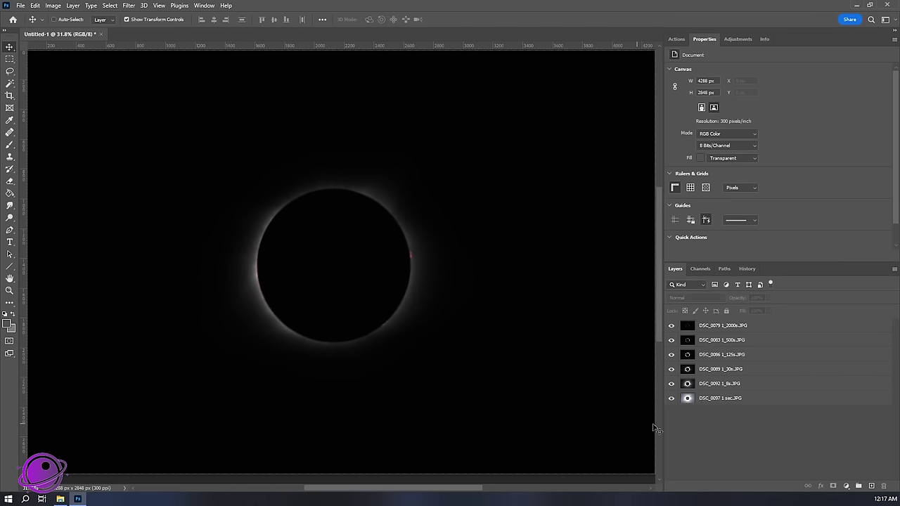
pyautogui.click(21, 5)
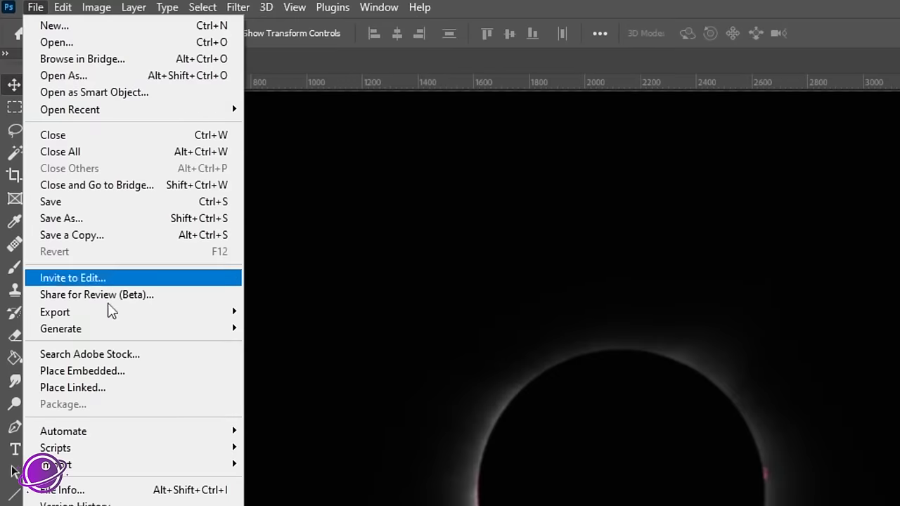
# Start Export Layers to Files with a new 'Aligned' folder as the destination
pyautogui.moveTo(59, 179)
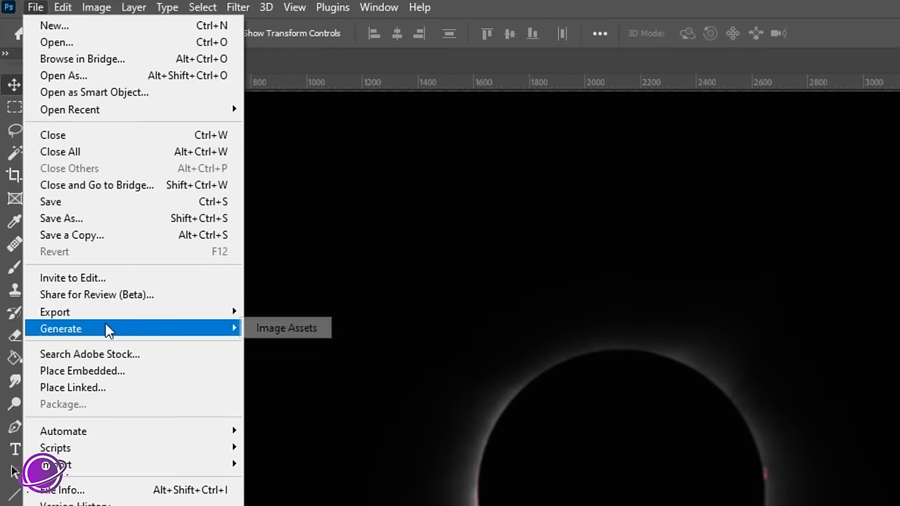
pyautogui.moveTo(158, 322)
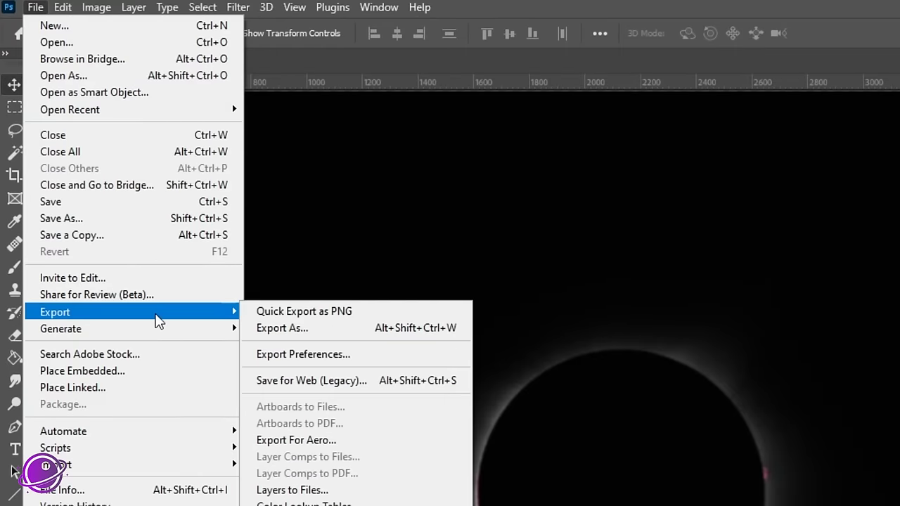
pyautogui.click(331, 490)
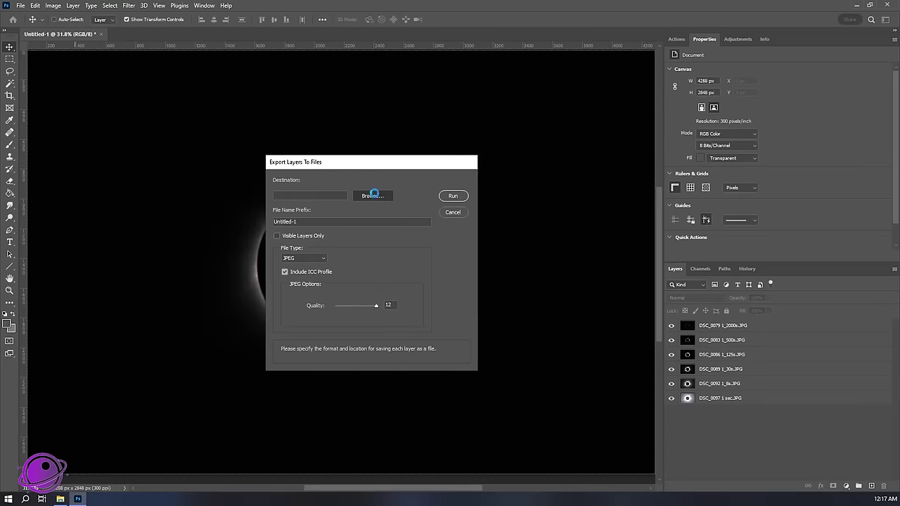
pyautogui.click(372, 195)
pyautogui.click(307, 190)
pyautogui.write('Aligned')
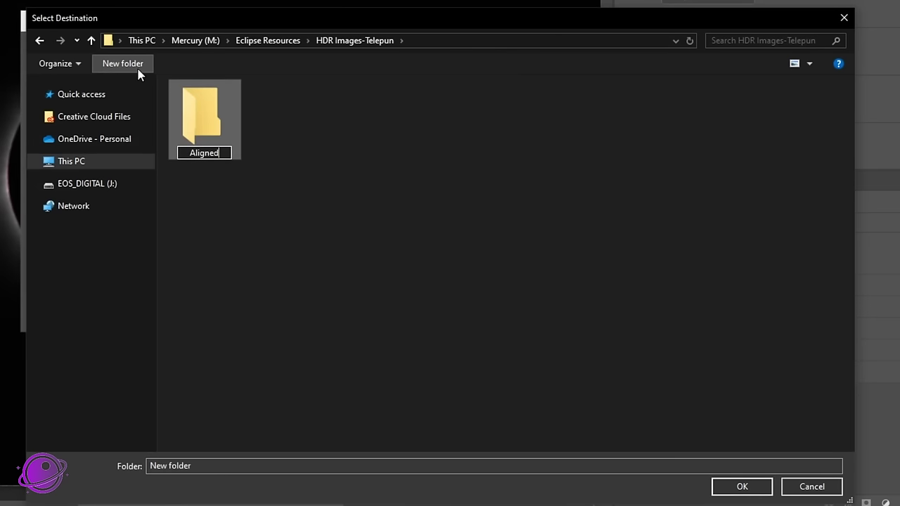
pyautogui.press('Return')
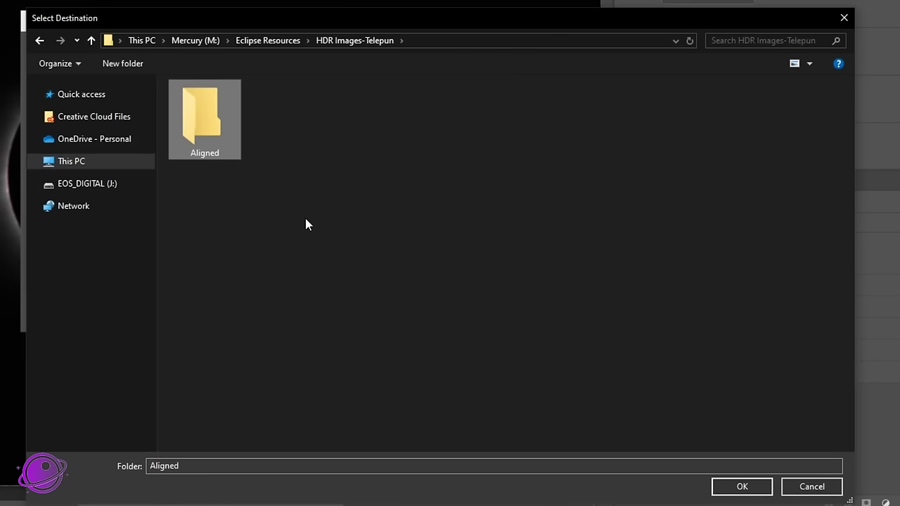
pyautogui.doubleClick(215, 134)
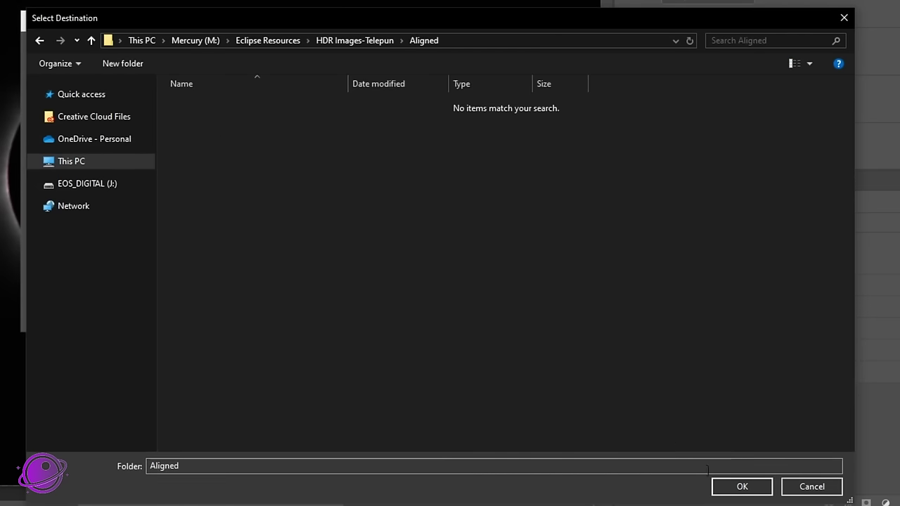
pyautogui.click(742, 485)
# Keep JPEG as the file type and run the layer export
pyautogui.click(101, 166)
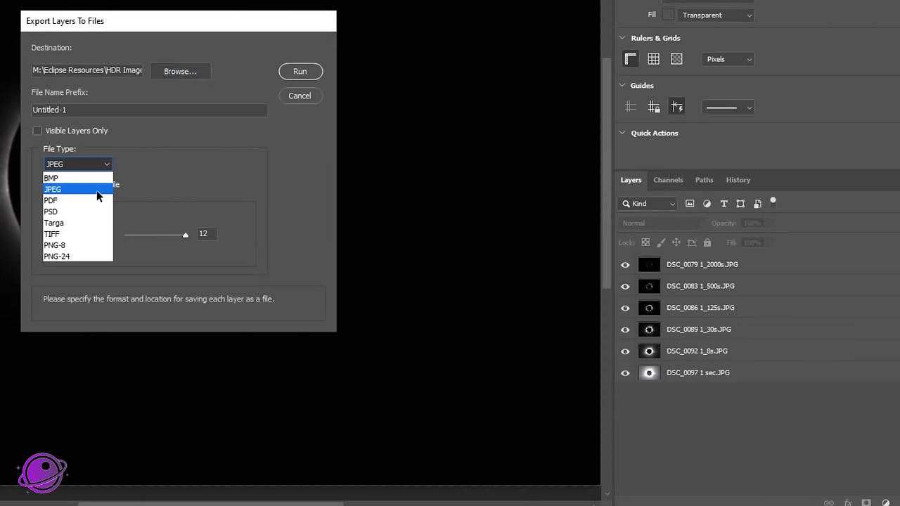
pyautogui.click(269, 174)
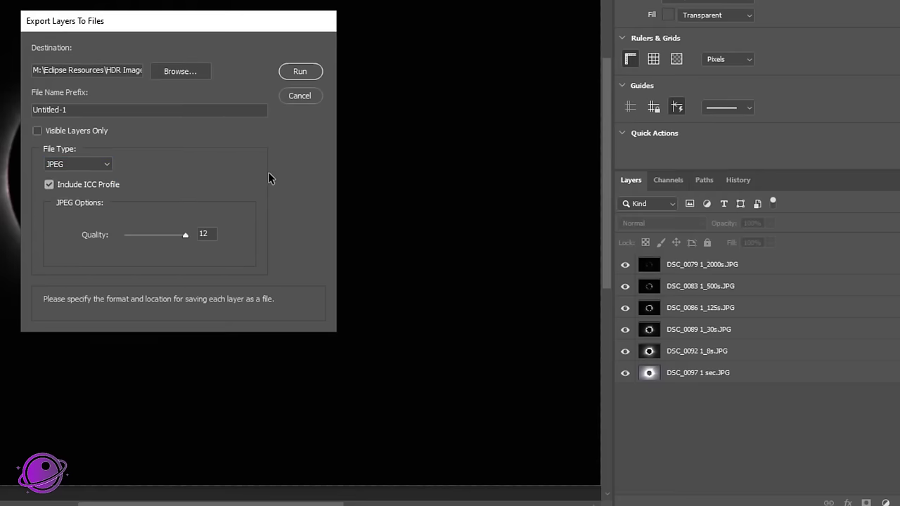
pyautogui.click(301, 73)
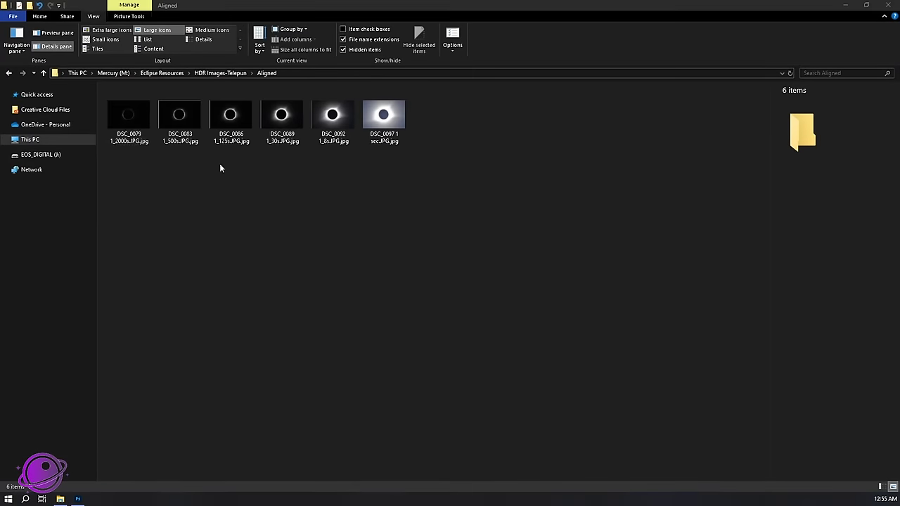
# View the exported DSC_0079 JPEG, step forward and back through the images, then close the viewer
pyautogui.click(129, 116)
pyautogui.press('Return')
pyautogui.press('Right')
pyautogui.press('Right')
pyautogui.press('Right')
pyautogui.press('Right')
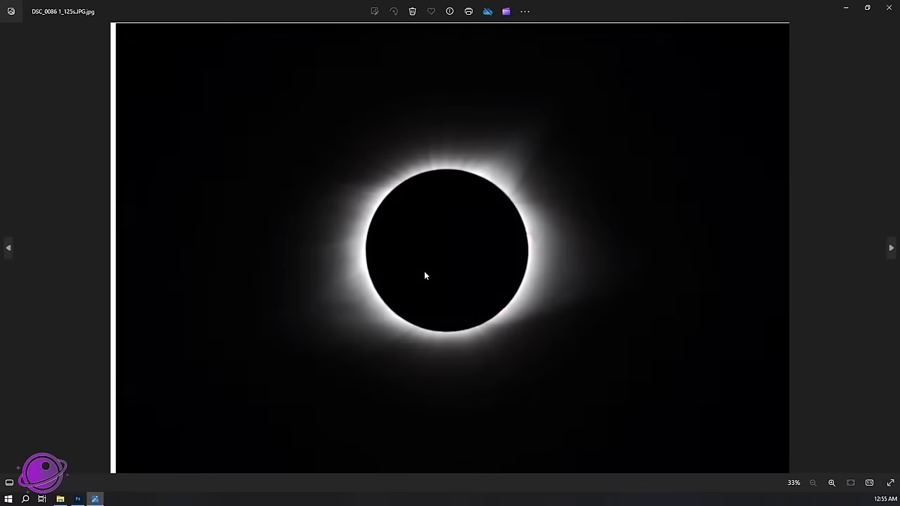
pyautogui.press('Left')
pyautogui.press('Left')
pyautogui.press('Left')
pyautogui.press('Left')
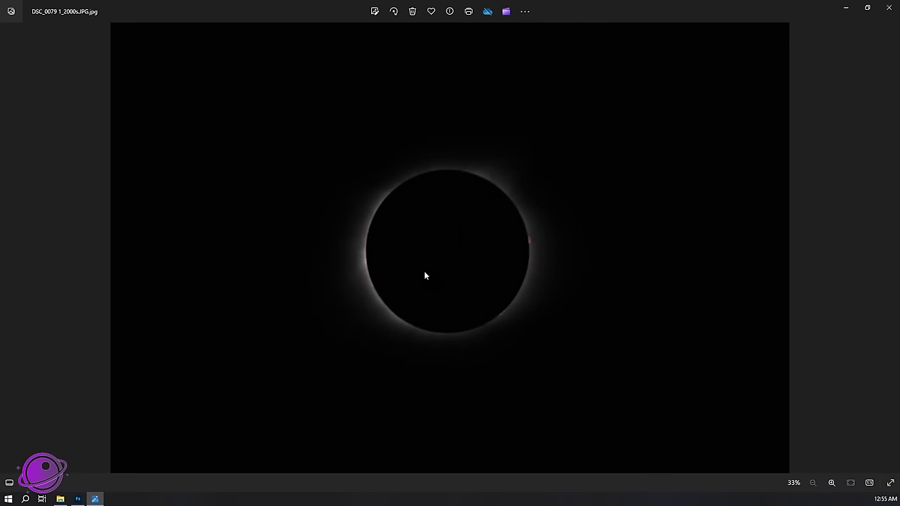
pyautogui.click(889, 7)
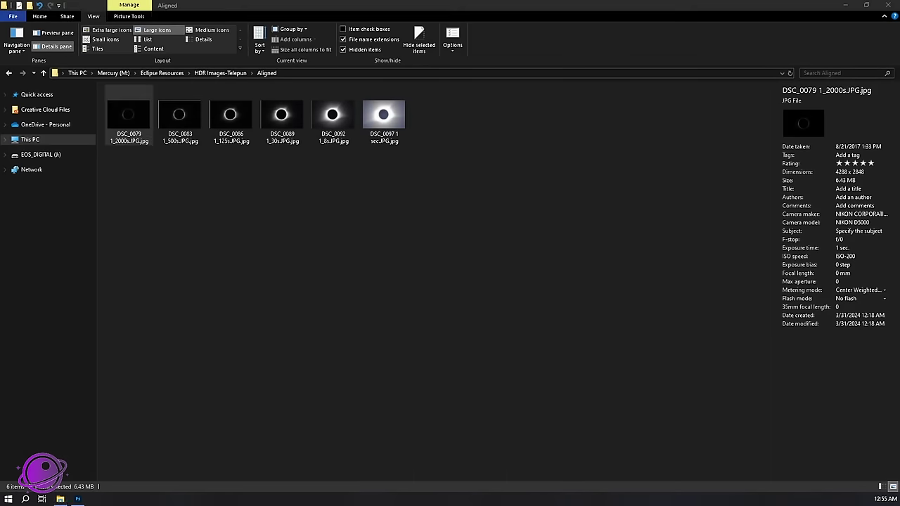
# Use Load Files into Stack to layer the six exported JPEGs, 1/2000s to 1 sec, in Untitled-1
pyautogui.click(78, 498)
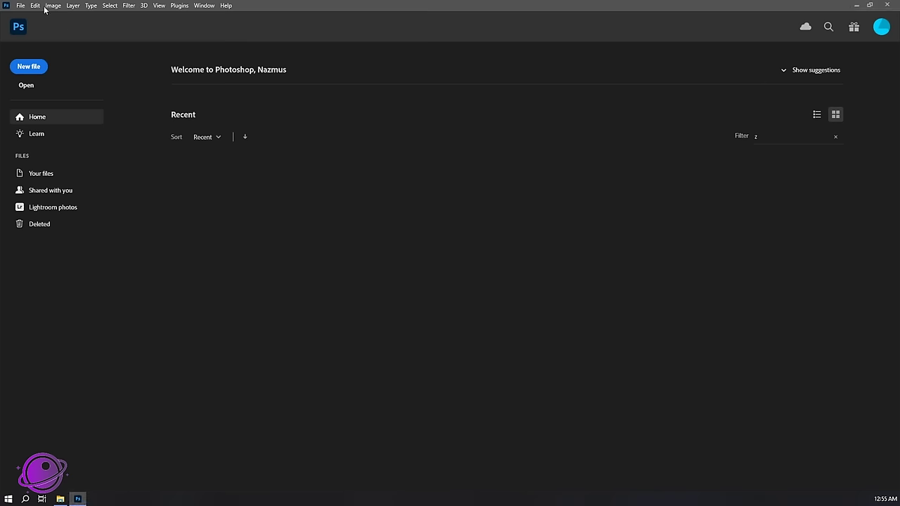
pyautogui.click(22, 5)
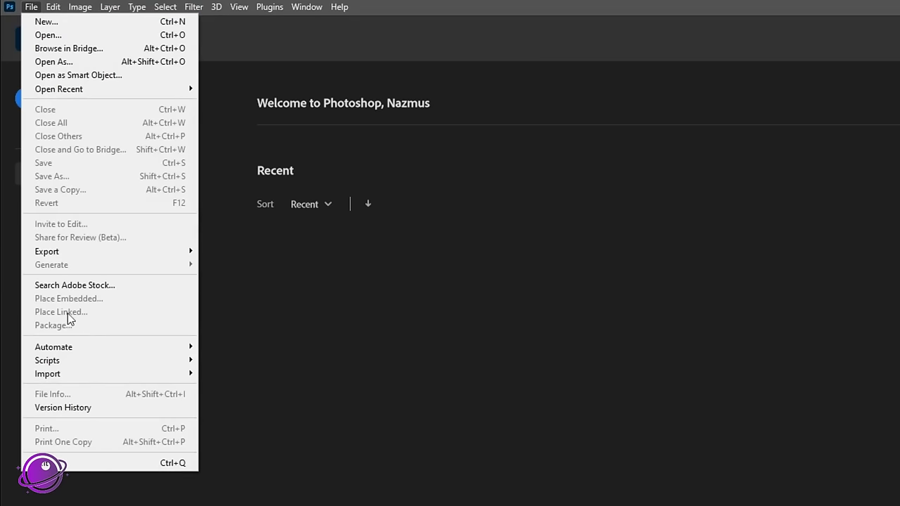
pyautogui.moveTo(77, 361)
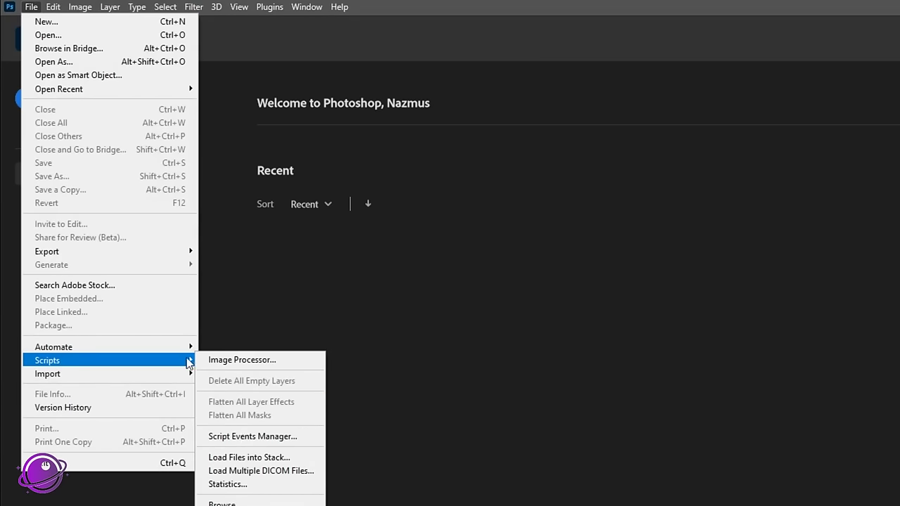
pyautogui.click(245, 458)
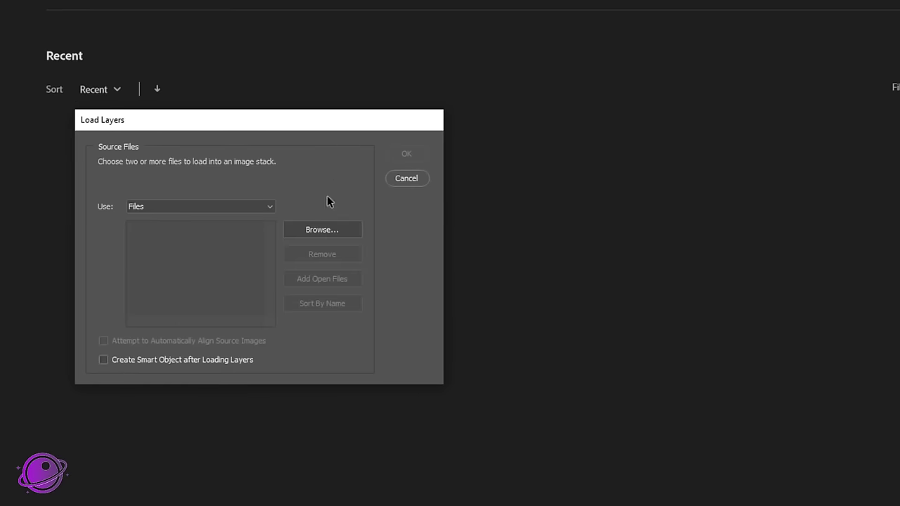
pyautogui.click(527, 349)
pyautogui.moveTo(745, 275); pyautogui.dragTo(230, 251)
pyautogui.press('Return')
pyautogui.click(410, 152)
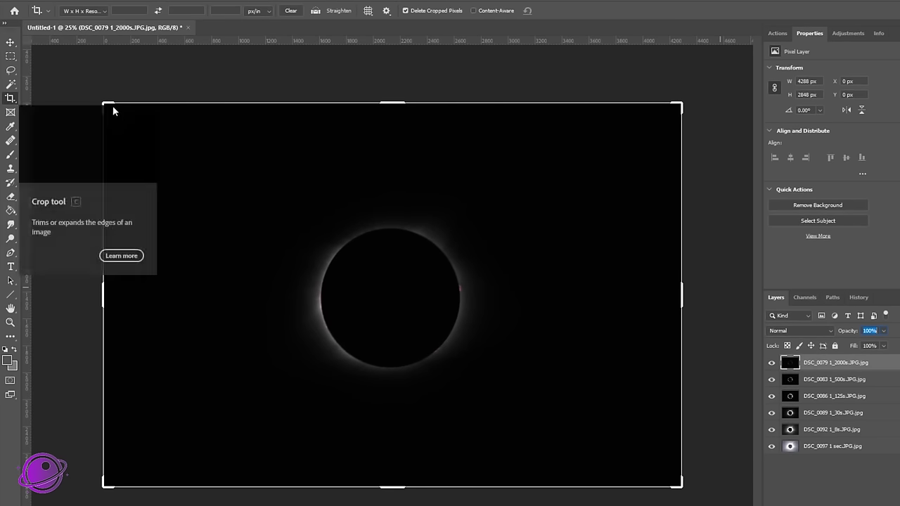
# Pull the top-left and bottom-right crop corners inward and apply the 4112 × 2696 px crop
pyautogui.moveTo(104, 104); pyautogui.dragTo(110, 108)
pyautogui.moveTo(677, 484); pyautogui.dragTo(670, 479)
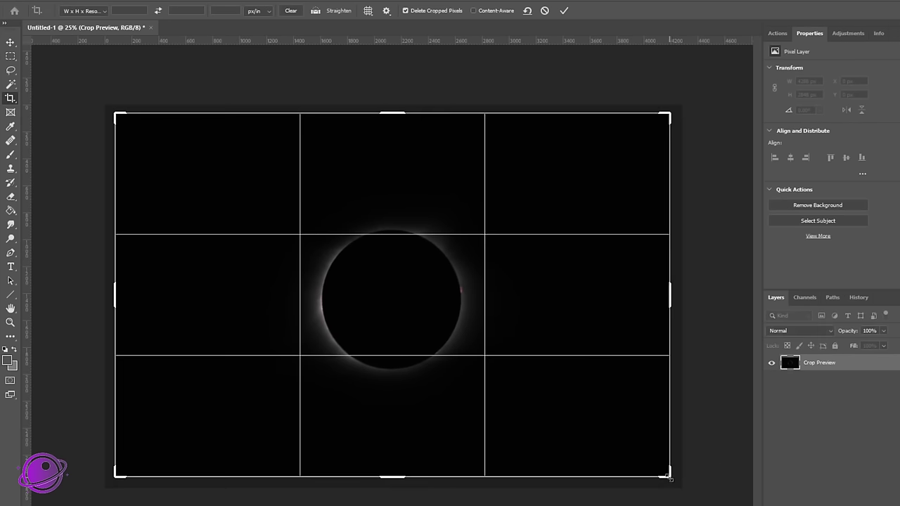
pyautogui.click(564, 11)
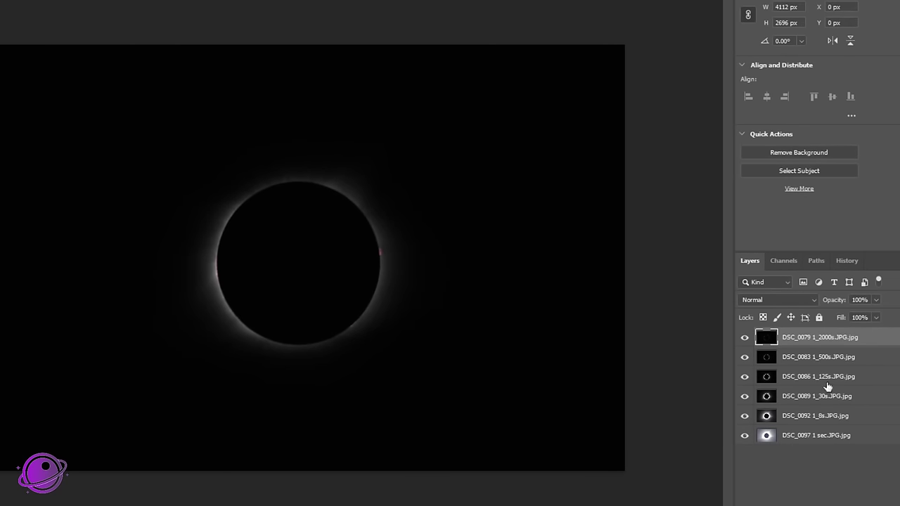
# Check the blend mode list with all six layers selected, then deselect them
pyautogui.keyDown('shift'); pyautogui.click(807, 436); pyautogui.keyUp('shift')
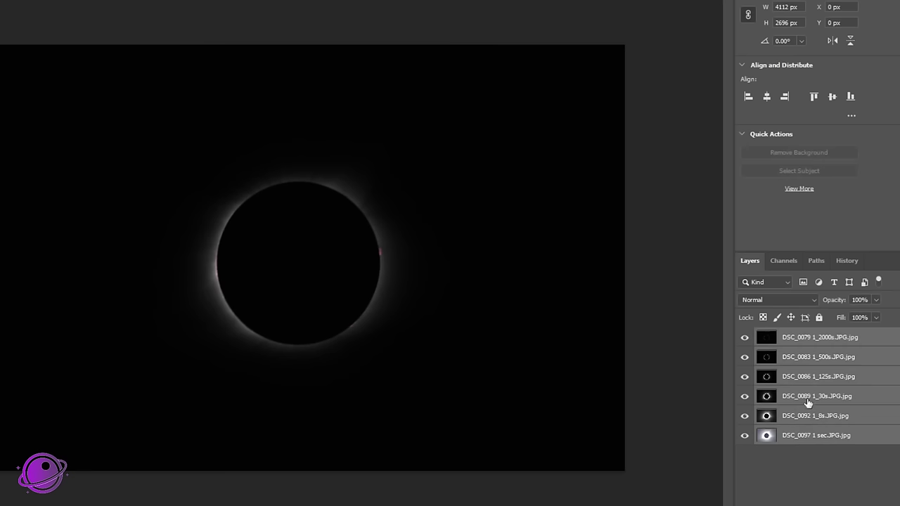
pyautogui.click(812, 301)
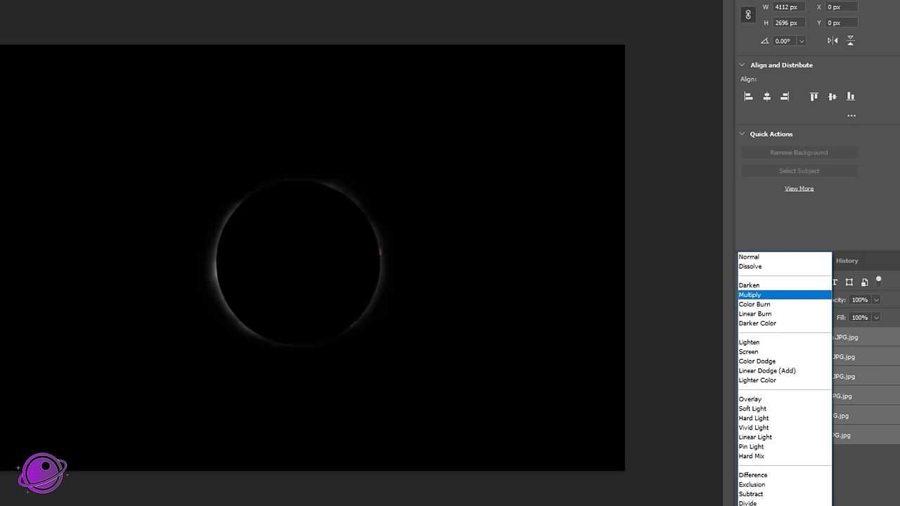
pyautogui.press('Escape')
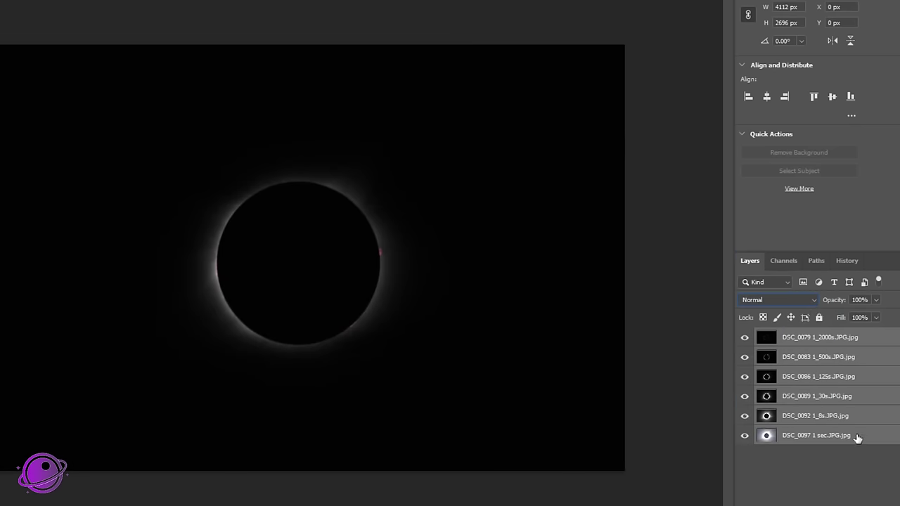
pyautogui.click(852, 468)
pyautogui.click(833, 435)
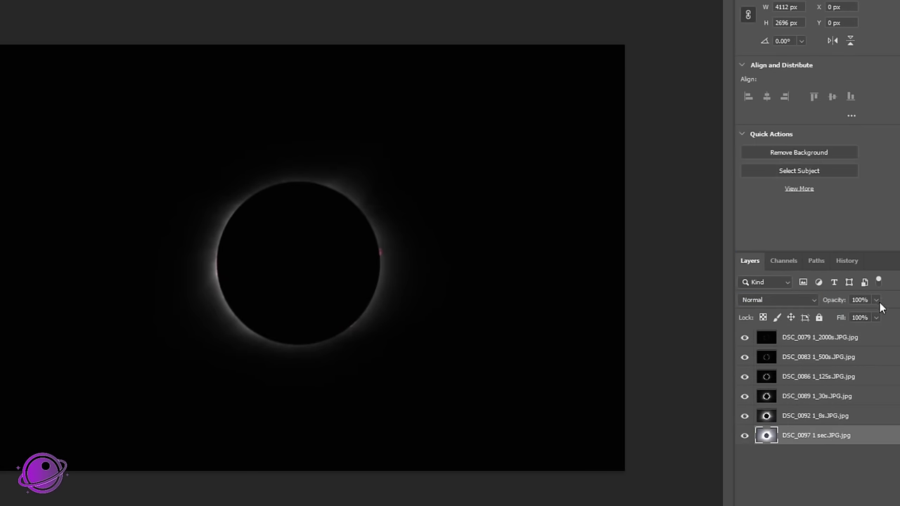
# Lower DSC_0092 opacity to 59% and DSC_0089 opacity to 49%
pyautogui.click(808, 420)
pyautogui.click(876, 300)
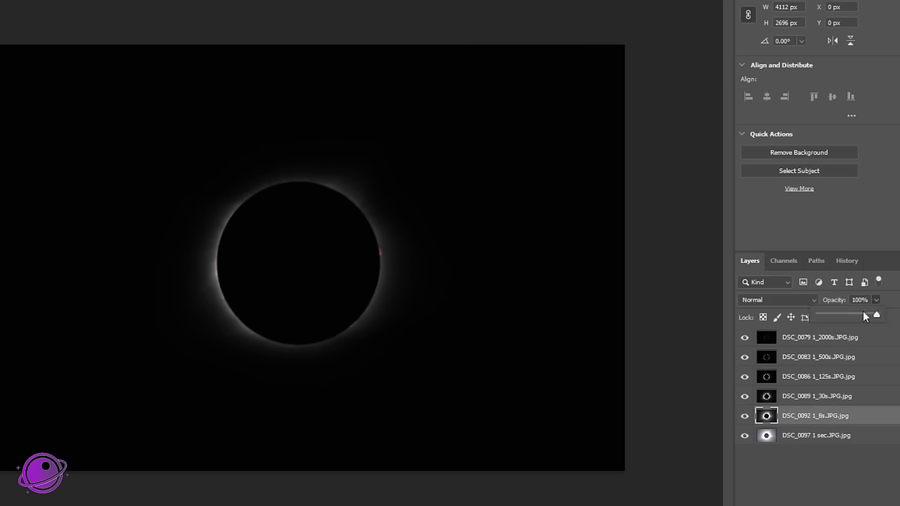
pyautogui.moveTo(869, 315); pyautogui.dragTo(853, 314)
pyautogui.click(837, 396)
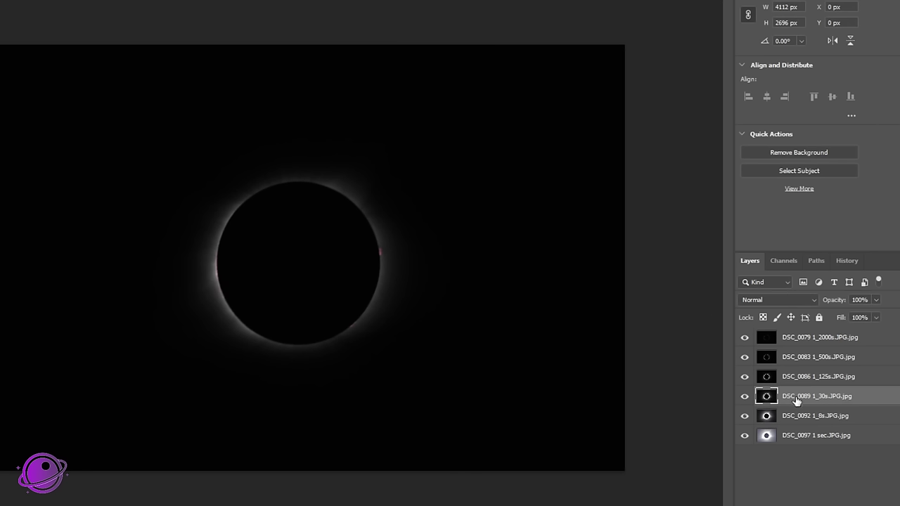
pyautogui.click(876, 300)
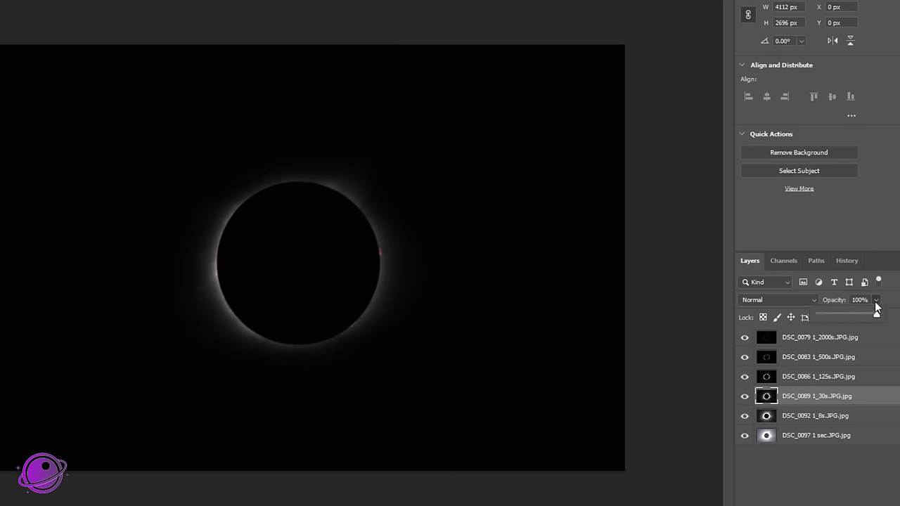
pyautogui.moveTo(876, 315); pyautogui.dragTo(855, 315)
pyautogui.moveTo(850, 320); pyautogui.dragTo(849, 320)
# Lower DSC_0086 to 38%, DSC_0083 to 29%, and adjust DSC_0079 opacity to about 23%
pyautogui.click(800, 378)
pyautogui.click(876, 300)
pyautogui.moveTo(835, 318); pyautogui.dragTo(842, 318)
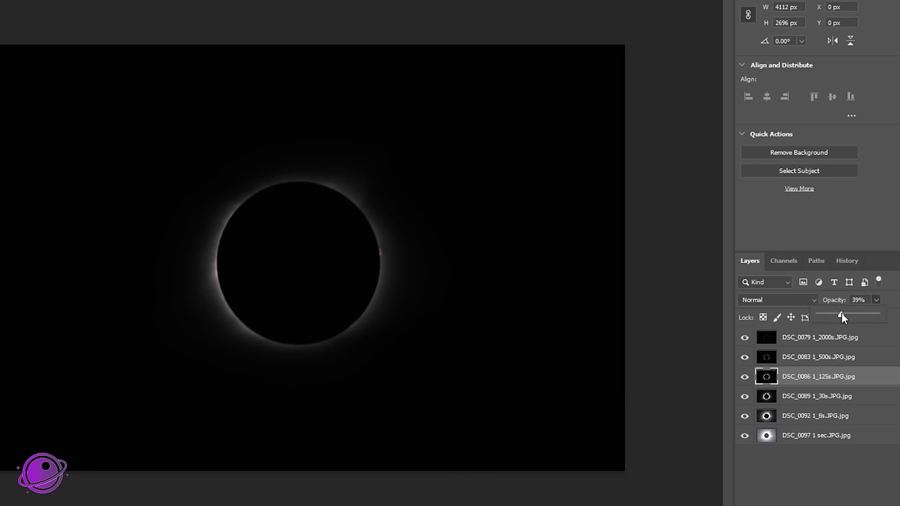
pyautogui.click(832, 358)
pyautogui.click(876, 300)
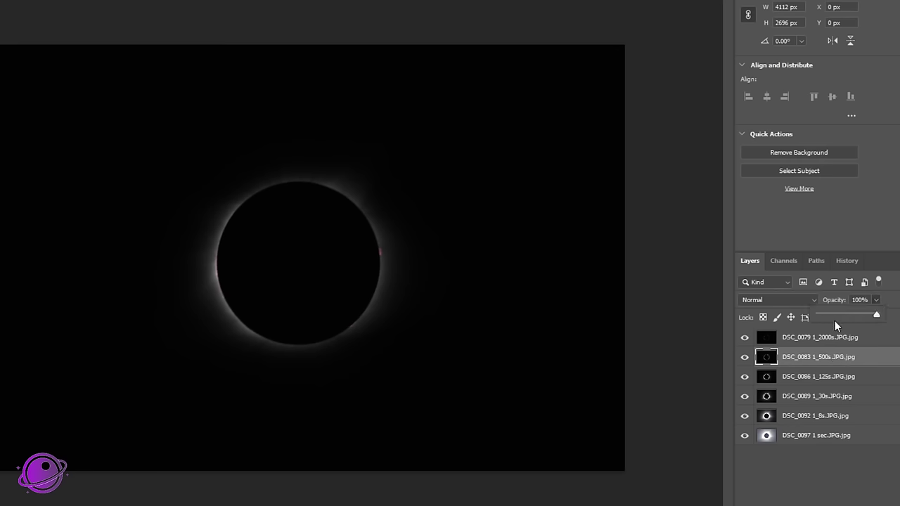
pyautogui.moveTo(835, 317); pyautogui.dragTo(836, 316)
pyautogui.click(841, 339)
pyautogui.click(876, 300)
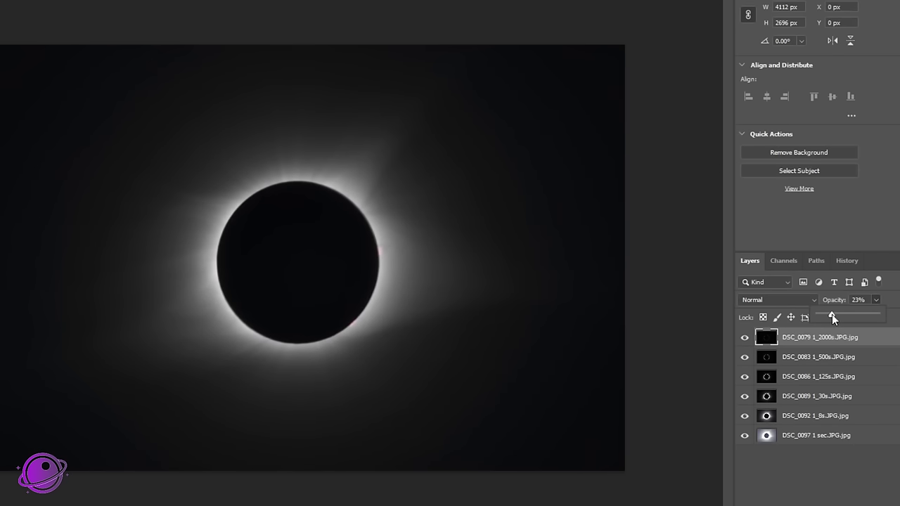
pyautogui.click(820, 492)
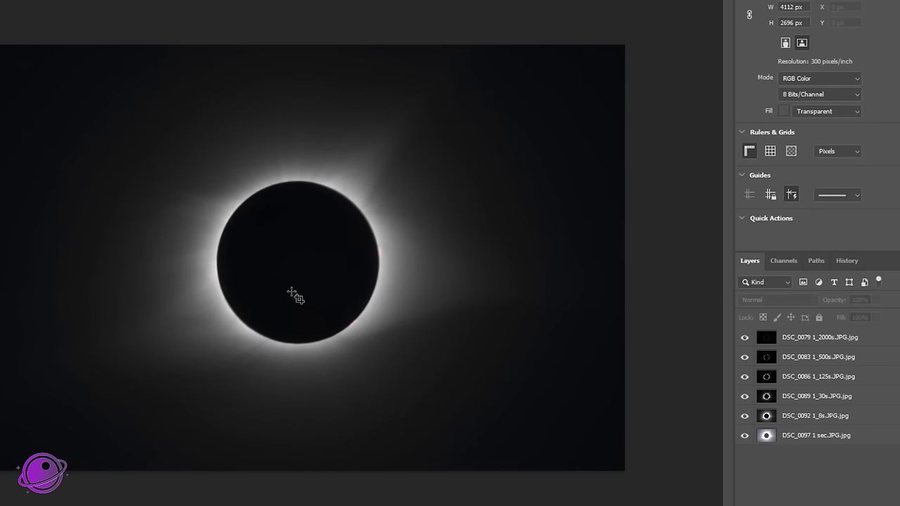
# Zoom in and out on the blended corona around the dark lunar disc, then bring up the File menu
pyautogui.scroll(2, 294, 295)
pyautogui.scroll(-2, 361, 261)
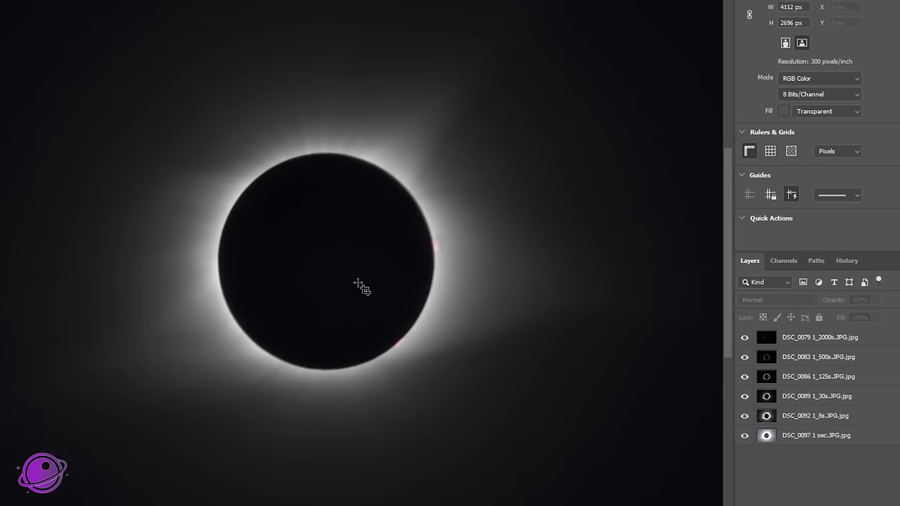
pyautogui.scroll(-2, 358, 284)
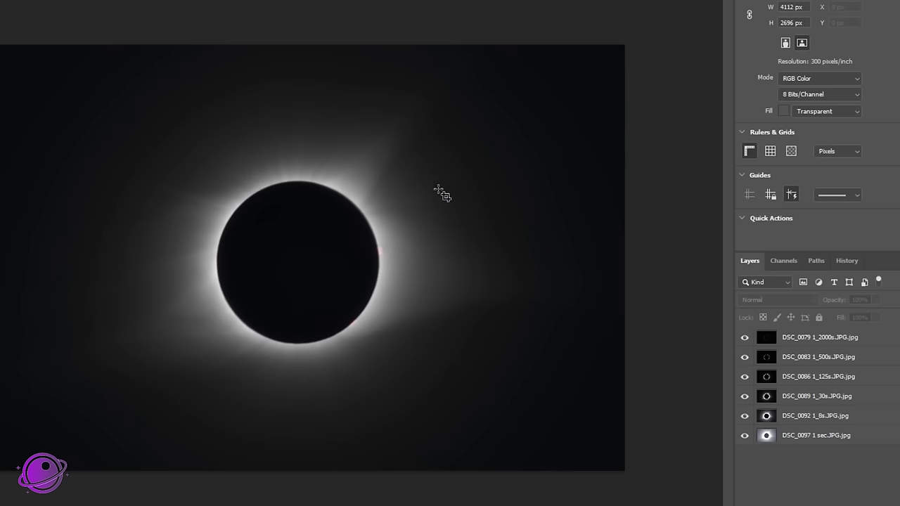
pyautogui.click(25, 6)
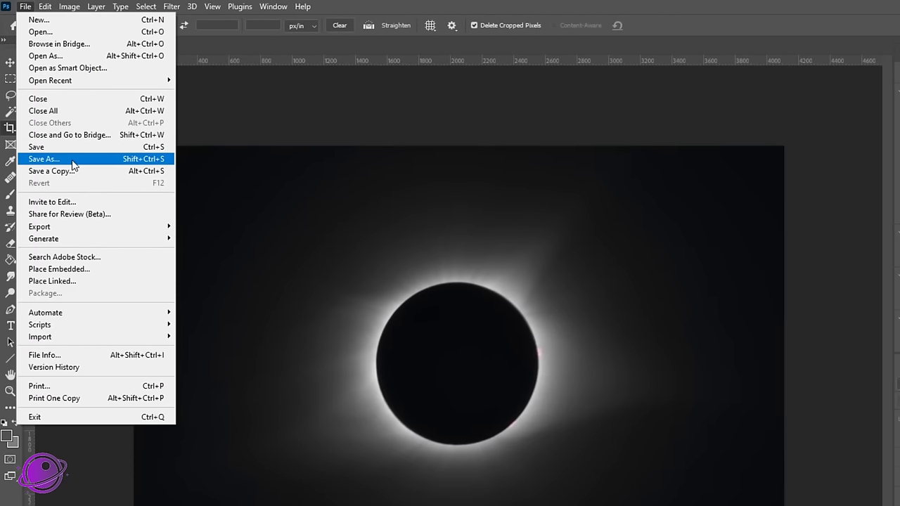
# Save a local JPEG copy named with the 'Basic_' prefix, accepting default quality options
pyautogui.click(73, 164)
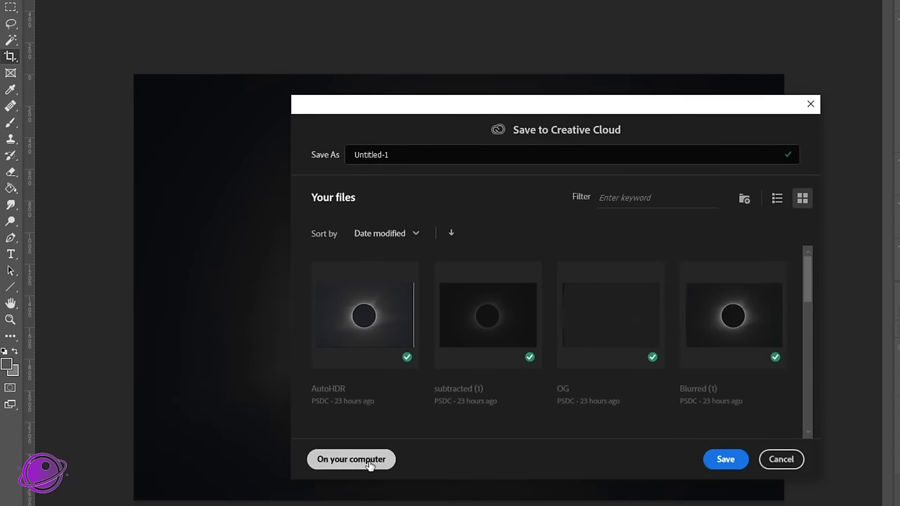
pyautogui.click(351, 458)
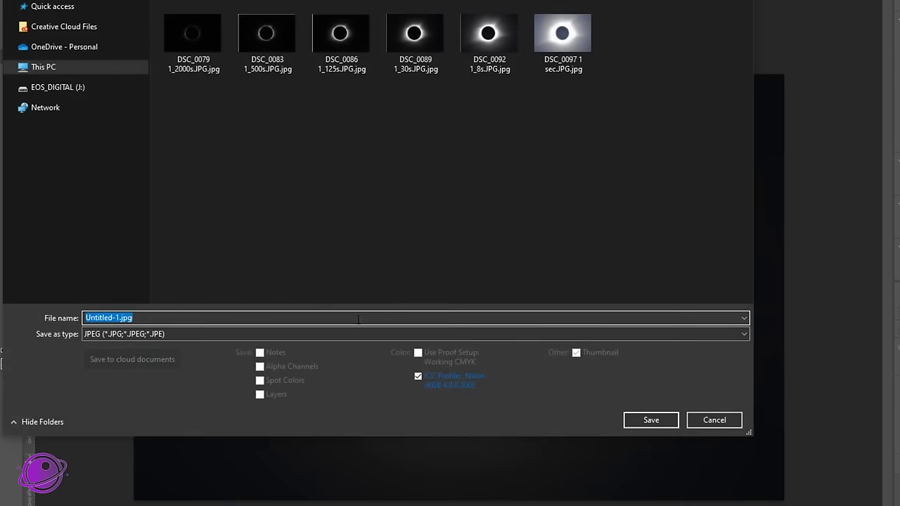
pyautogui.write('Basic_HDR')
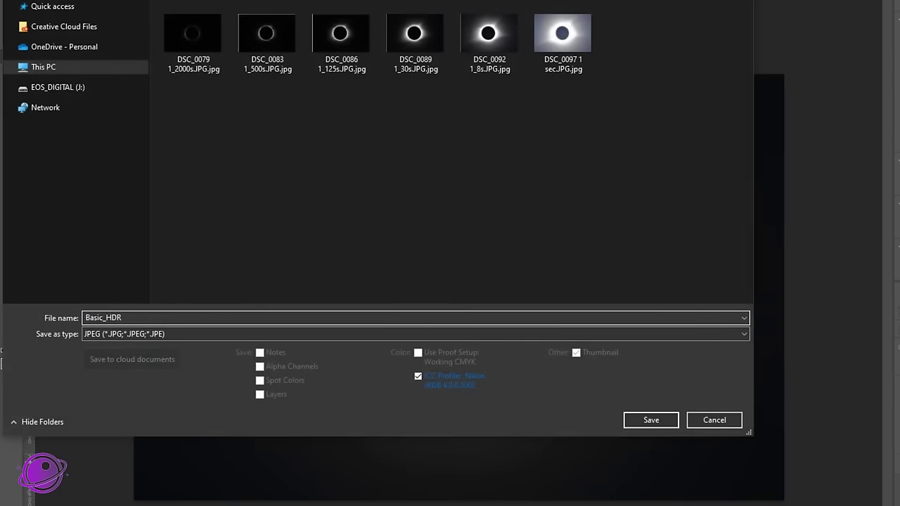
pyautogui.press('Return')
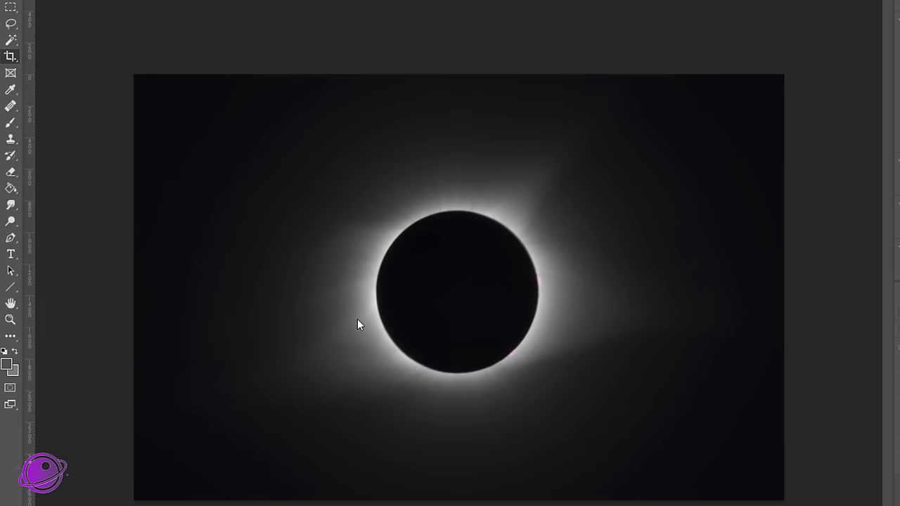
pyautogui.click(332, 145)
pyautogui.press('c')
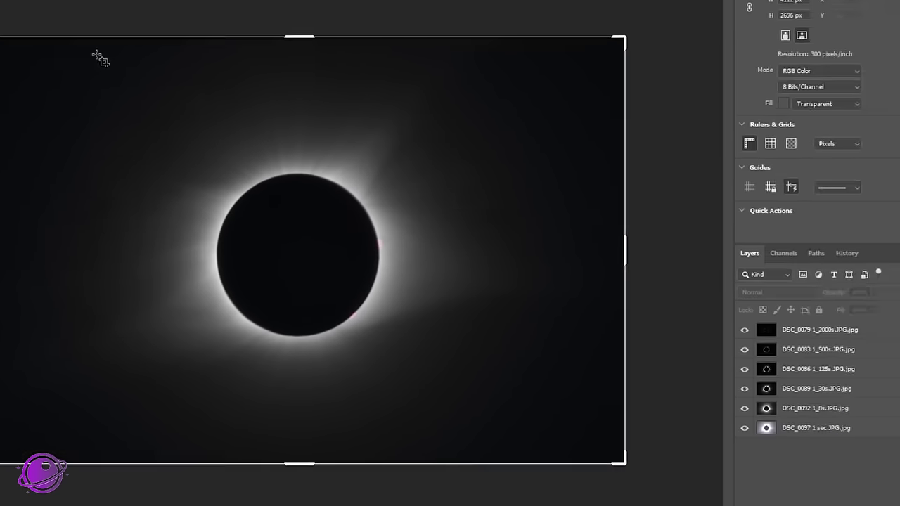
# Flatten the six exposure layers into one Background layer and apply Camera Raw Filter
pyautogui.rightClick(819, 393)
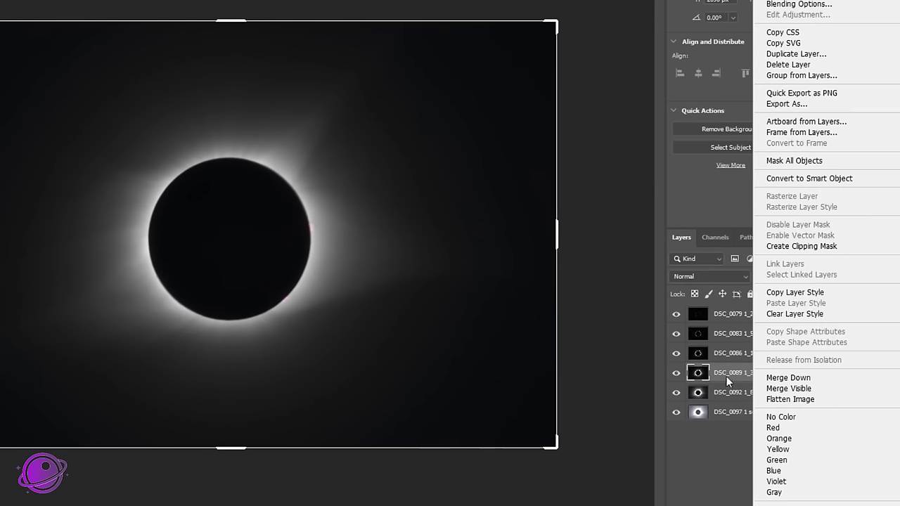
pyautogui.click(811, 400)
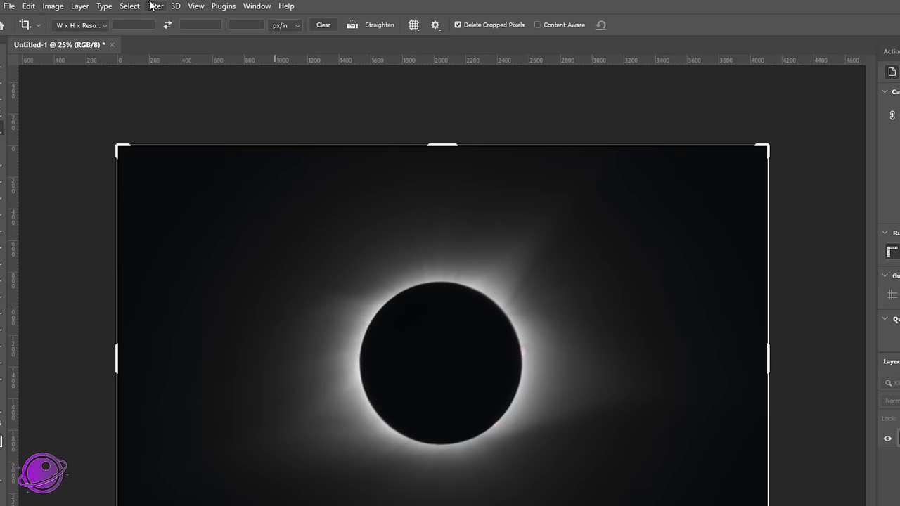
pyautogui.click(153, 5)
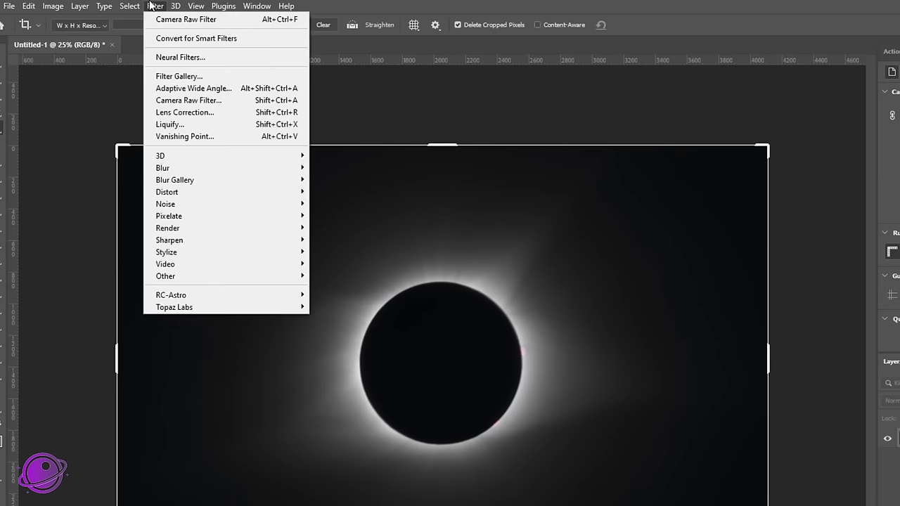
pyautogui.click(182, 101)
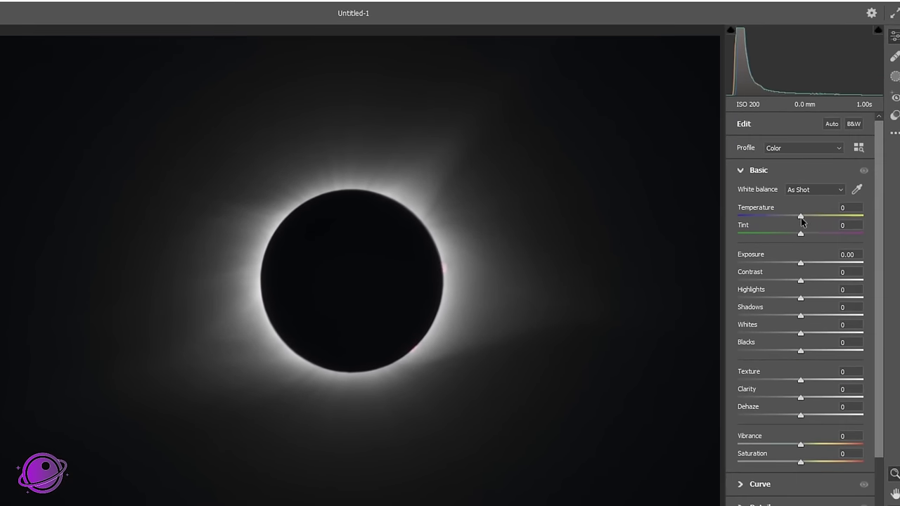
# In Basic, set Temperature -9, Contrast +8, Shadows +48, Highlights +18, Clarity +20, Texture +14
pyautogui.moveTo(801, 217); pyautogui.dragTo(798, 217)
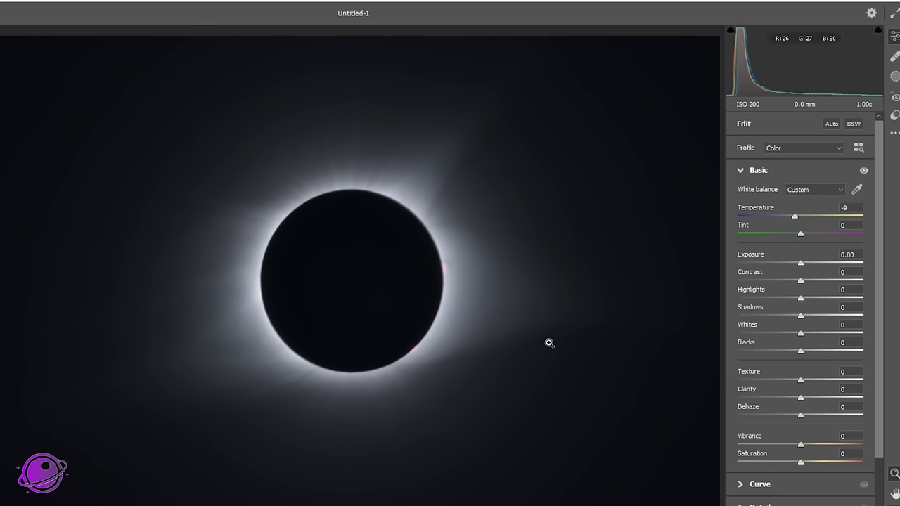
pyautogui.click(448, 270)
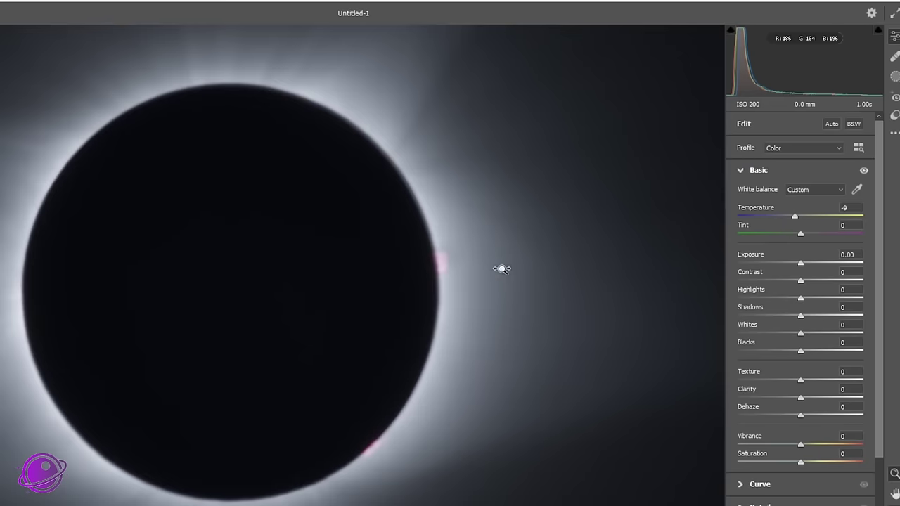
pyautogui.moveTo(459, 269); pyautogui.dragTo(420, 267)
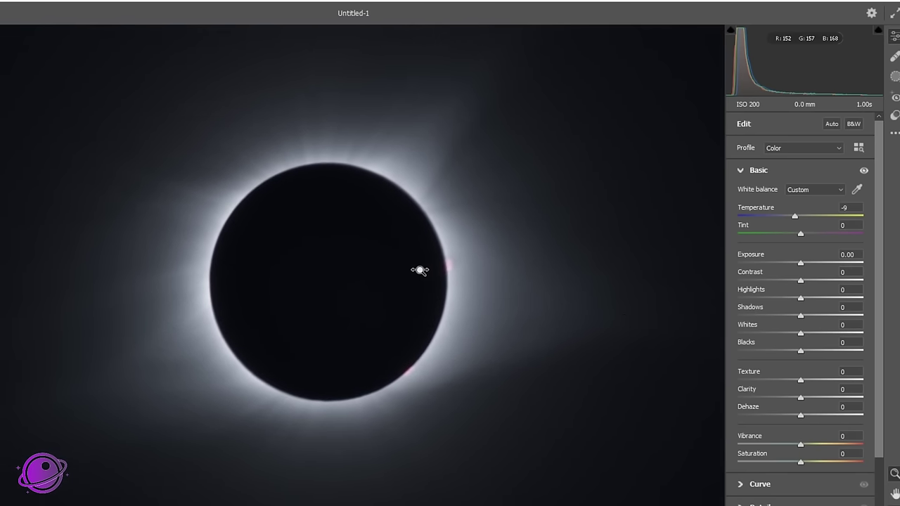
pyautogui.moveTo(378, 305); pyautogui.dragTo(348, 301)
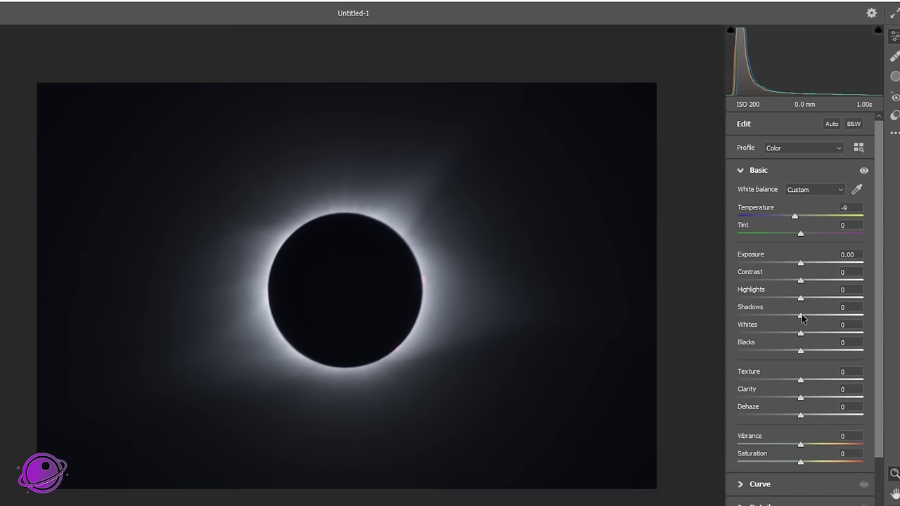
pyautogui.moveTo(802, 317); pyautogui.dragTo(832, 325)
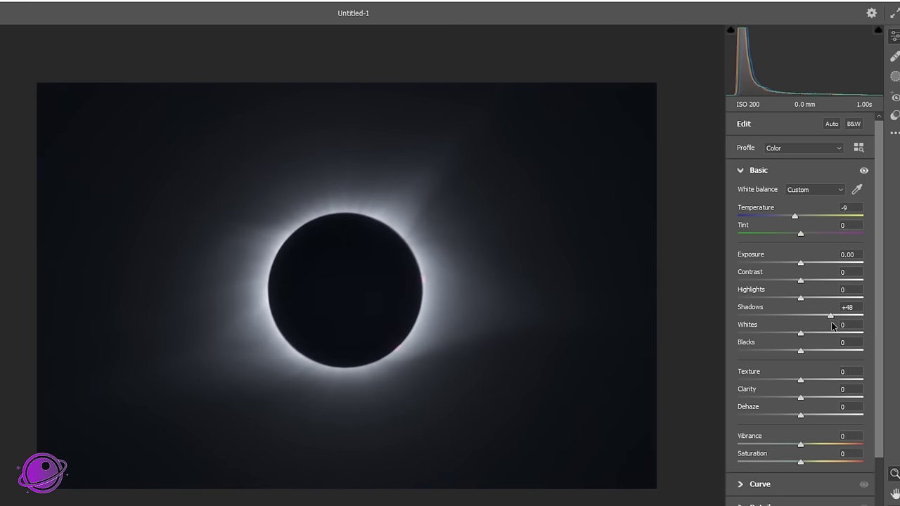
pyautogui.moveTo(802, 300)
pyautogui.mouseDown()
pyautogui.moveTo(817, 298)
pyautogui.moveTo(808, 285)
pyautogui.mouseUp()
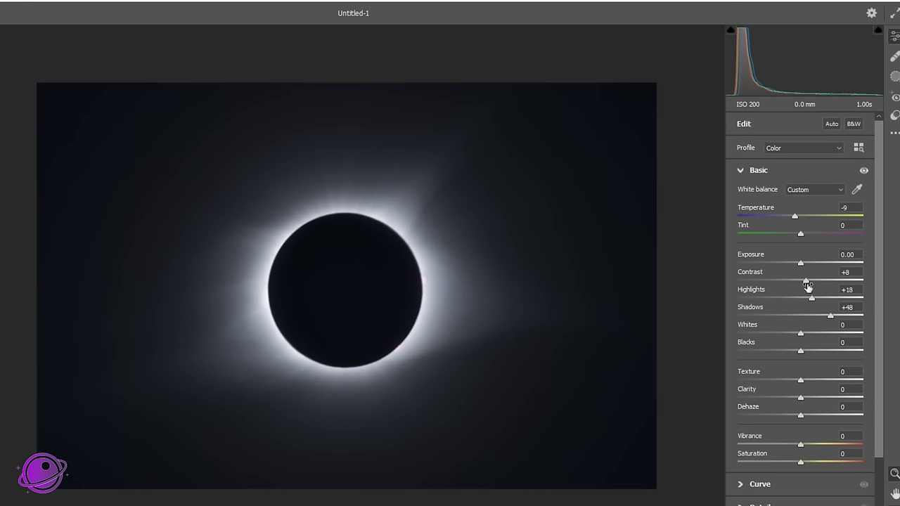
pyautogui.moveTo(800, 398); pyautogui.dragTo(818, 398)
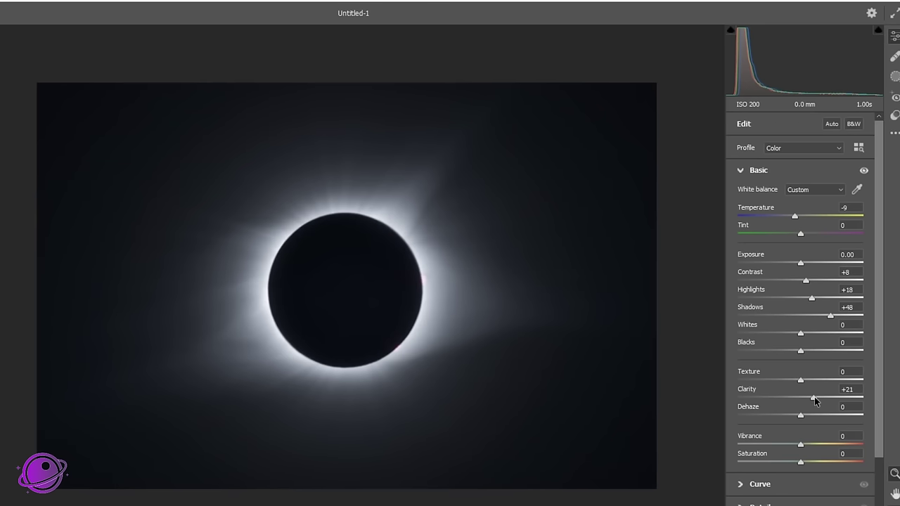
pyautogui.moveTo(801, 380); pyautogui.dragTo(812, 381)
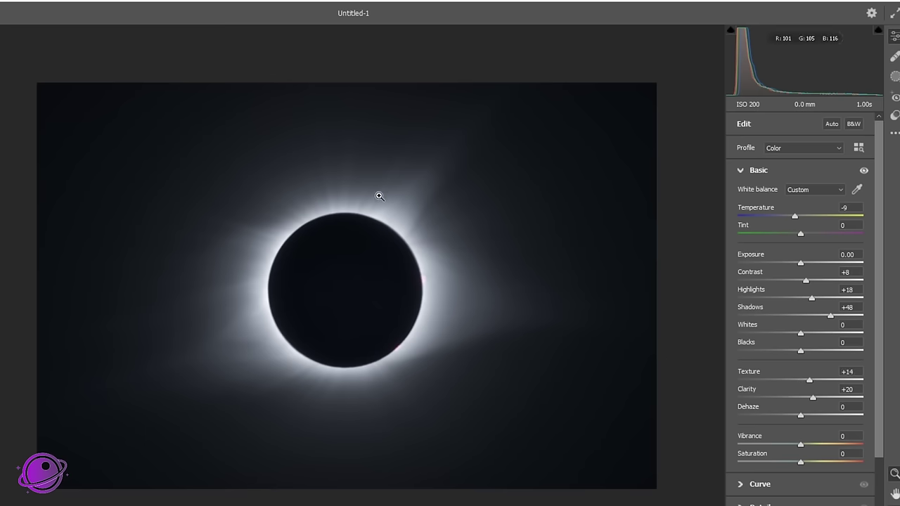
# Inspect the corona streamers up close and compare the image with and without the Basic adjustments
pyautogui.click(333, 202)
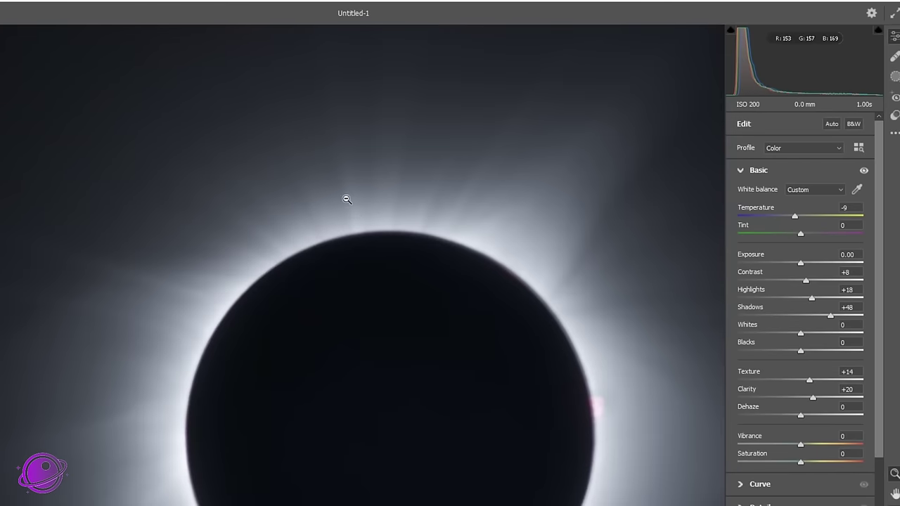
pyautogui.click(444, 264)
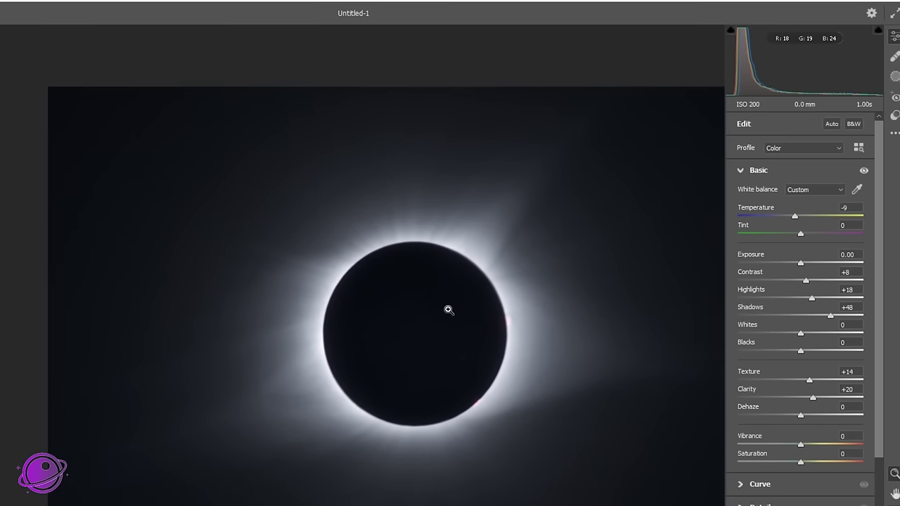
pyautogui.scroll(1, 457, 331)
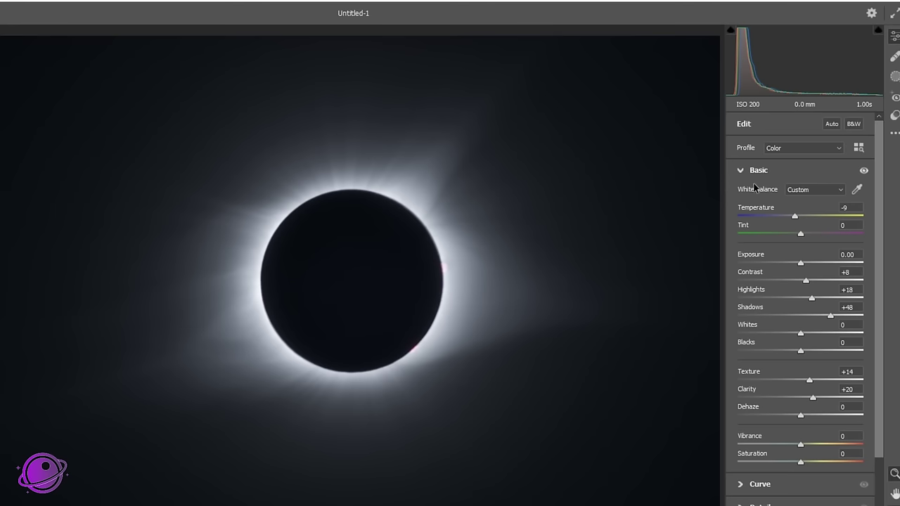
pyautogui.click(864, 171)
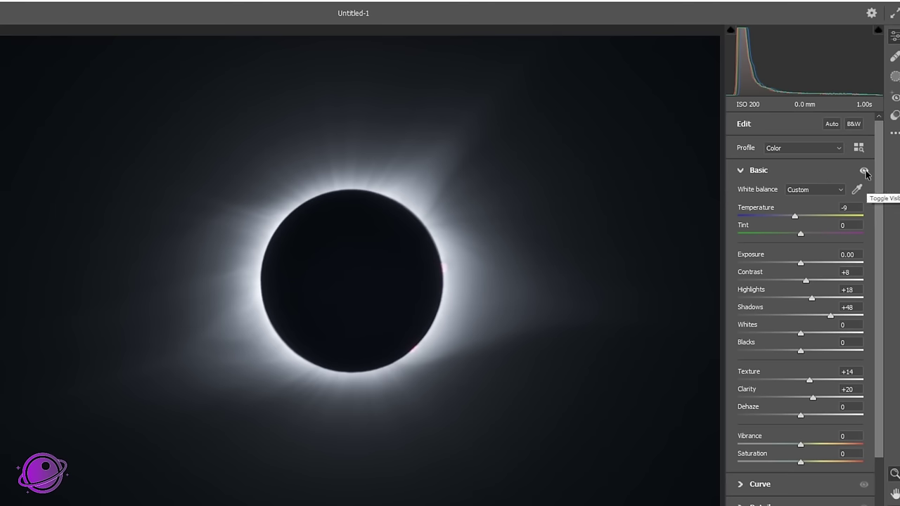
pyautogui.click(864, 172)
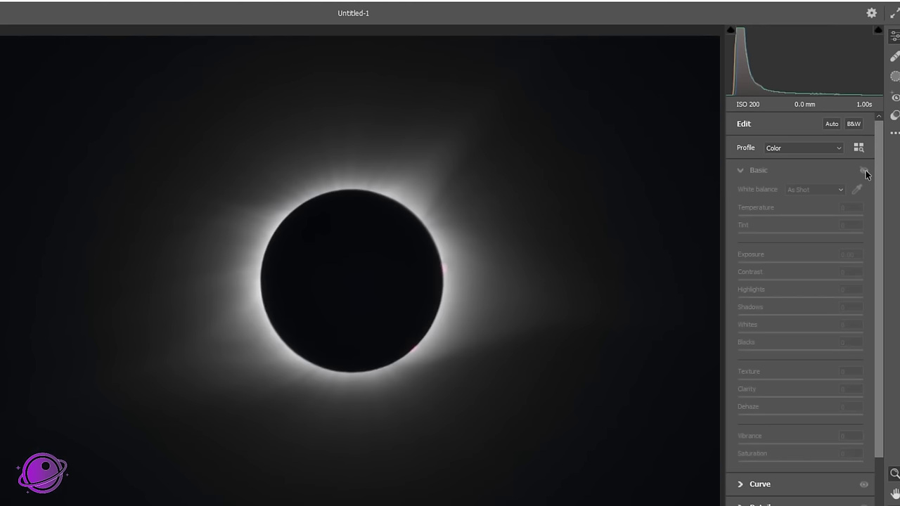
pyautogui.click(864, 171)
pyautogui.click(865, 171)
pyautogui.click(864, 171)
pyautogui.click(864, 171)
pyautogui.click(864, 171)
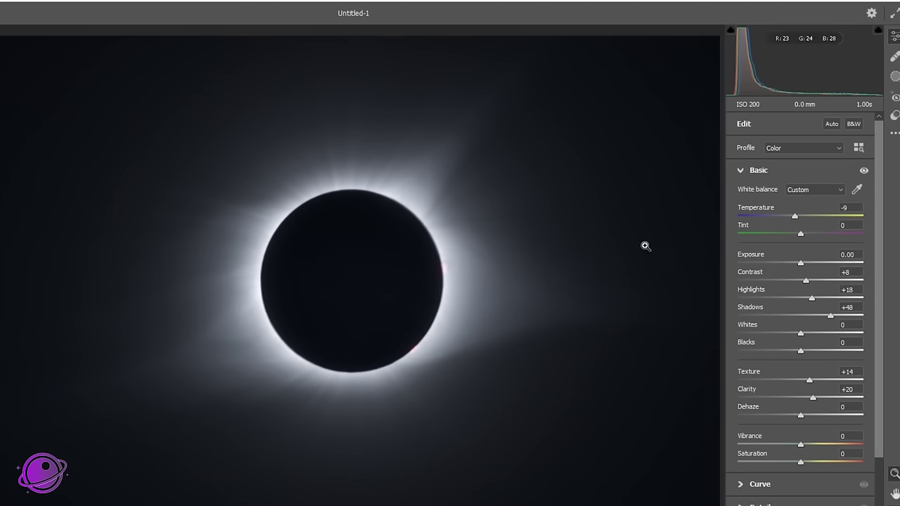
# Check the whole eclipse at fit size, then commit the Camera Raw edits to the image
pyautogui.keyDown('alt'); pyautogui.click(617, 246); pyautogui.keyUp('alt')
pyautogui.click(616, 247)
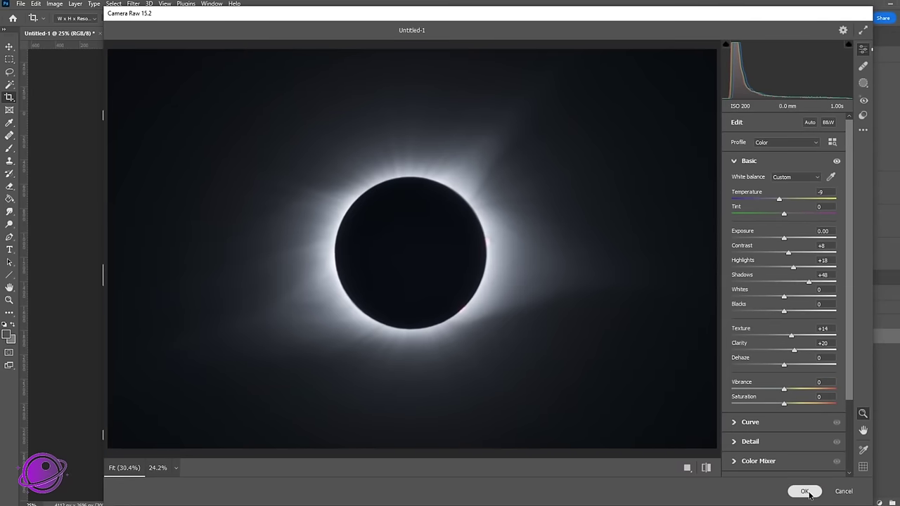
pyautogui.click(808, 493)
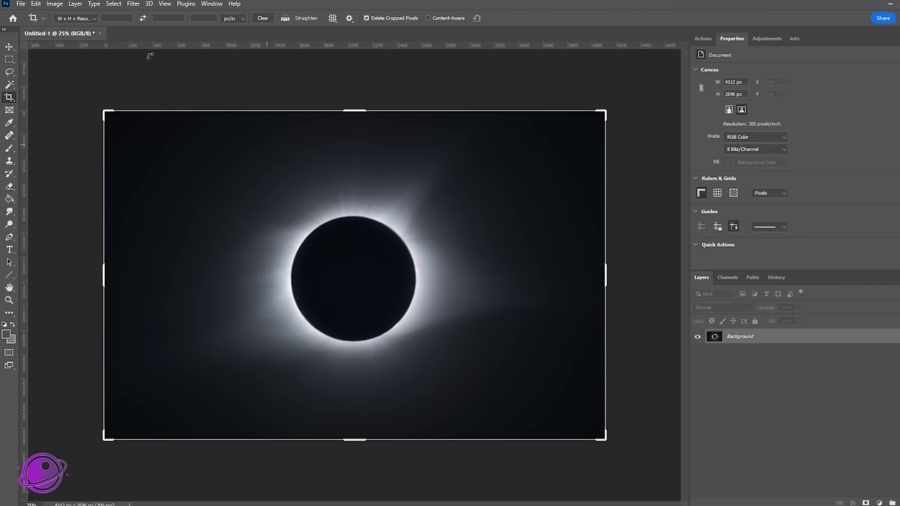
# Save a JPEG copy as Basic-Plus_HDR.jpg in the Aligned folder, next to Basic_HDR.jpg
pyautogui.click(24, 4)
pyautogui.click(66, 131)
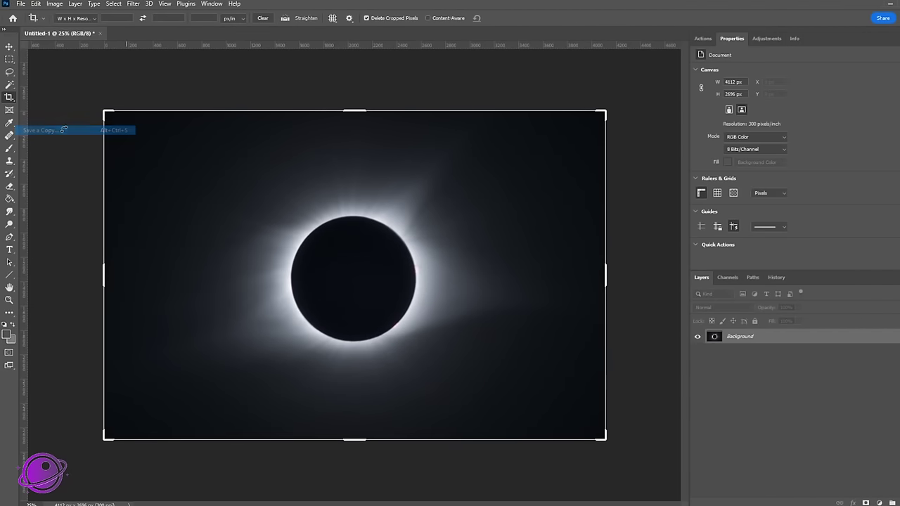
pyautogui.click(272, 408)
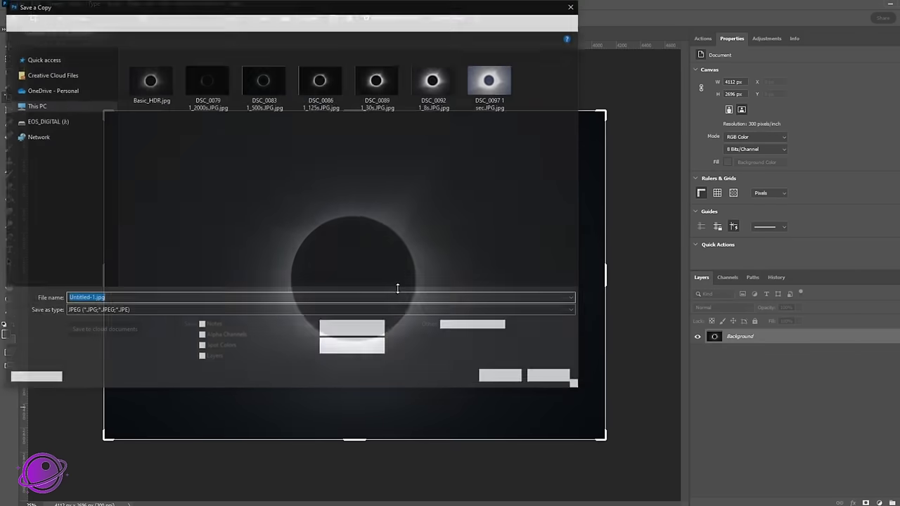
pyautogui.click(491, 83)
pyautogui.click(163, 101)
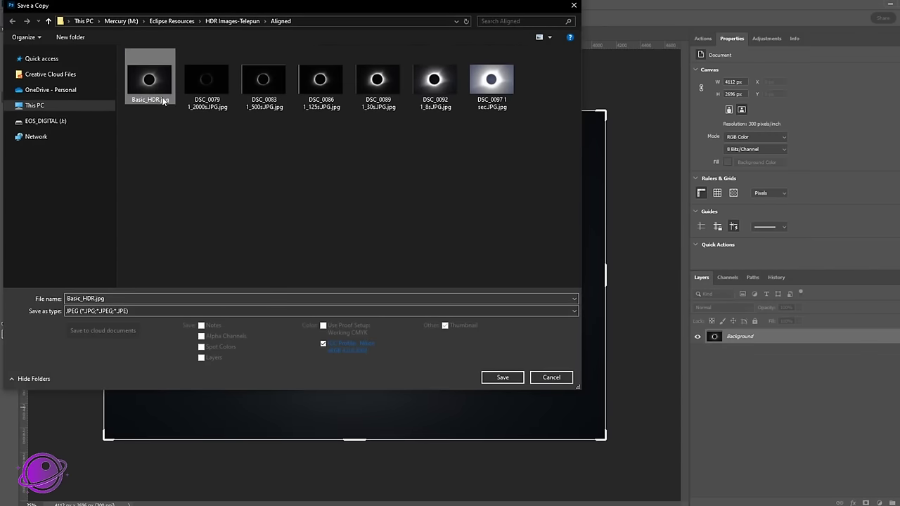
pyautogui.click(86, 298)
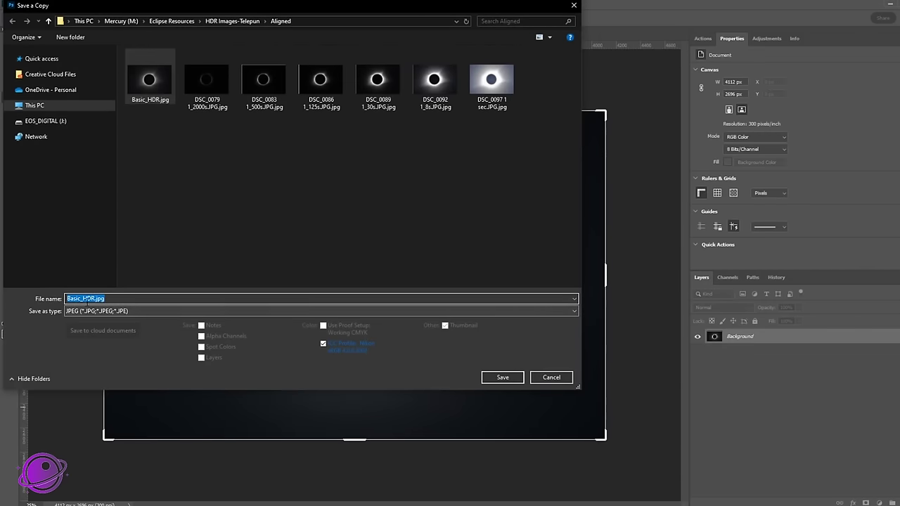
pyautogui.click(81, 298)
pyautogui.write('-Post')
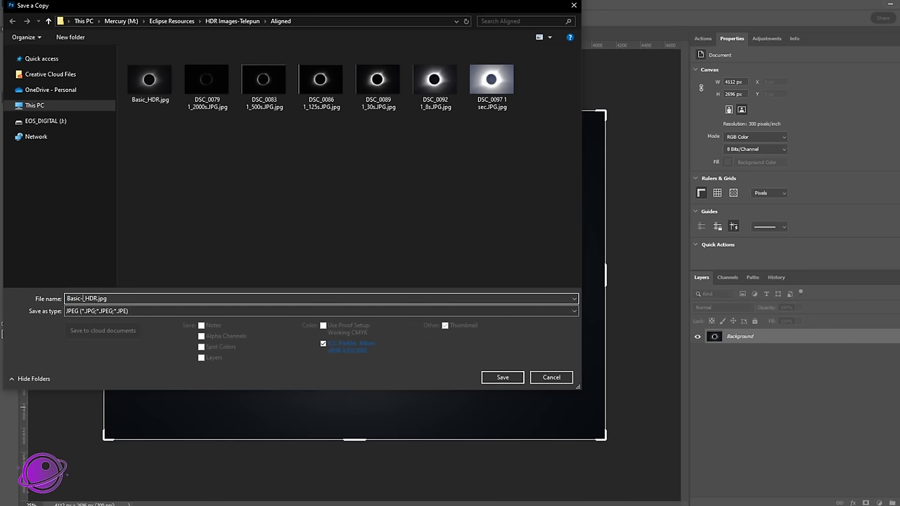
pyautogui.press('Return')
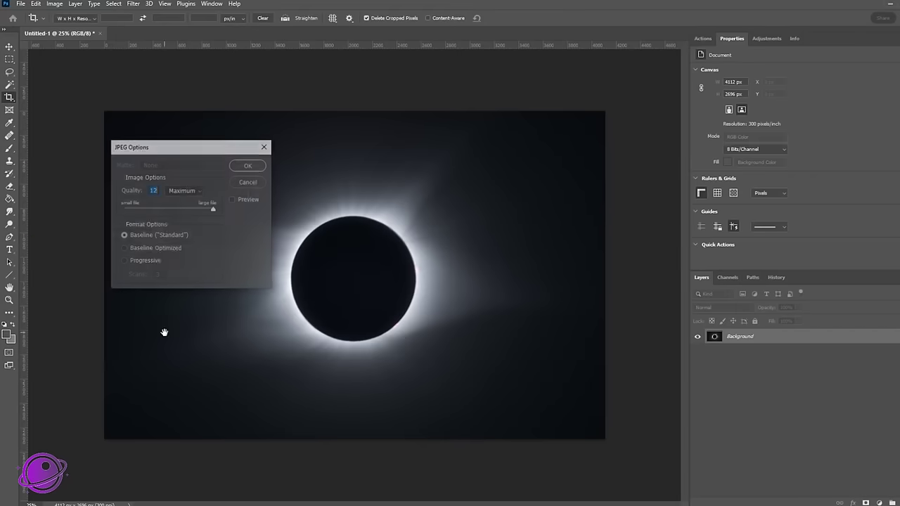
pyautogui.click(246, 166)
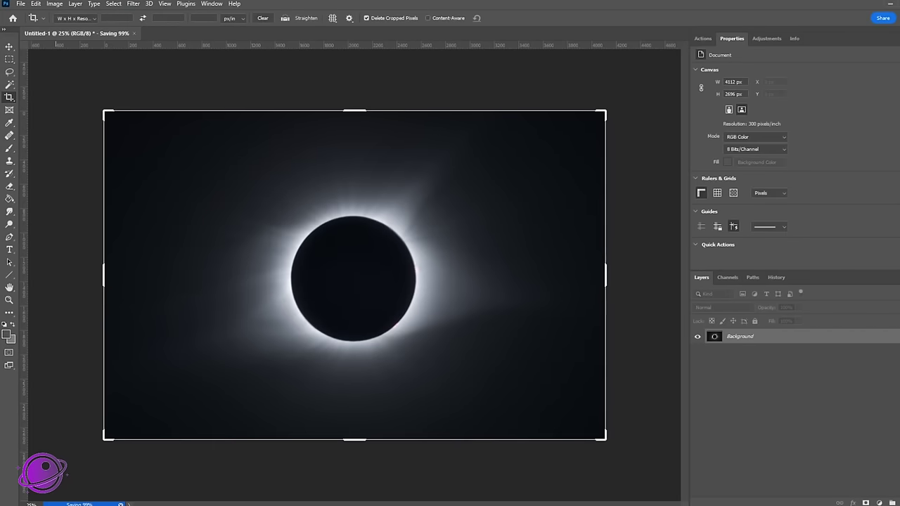
# Flip back and forth between Basic_HDR.jpg and Basic-Plus_HDR.jpg in Photos to compare them
pyautogui.hotkey('alt', 'Tab')
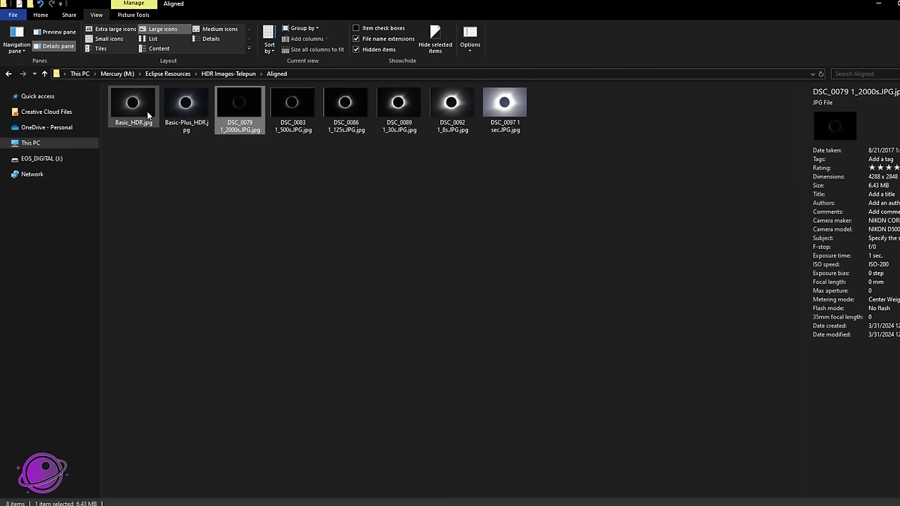
pyautogui.click(147, 111)
pyautogui.press('Right')
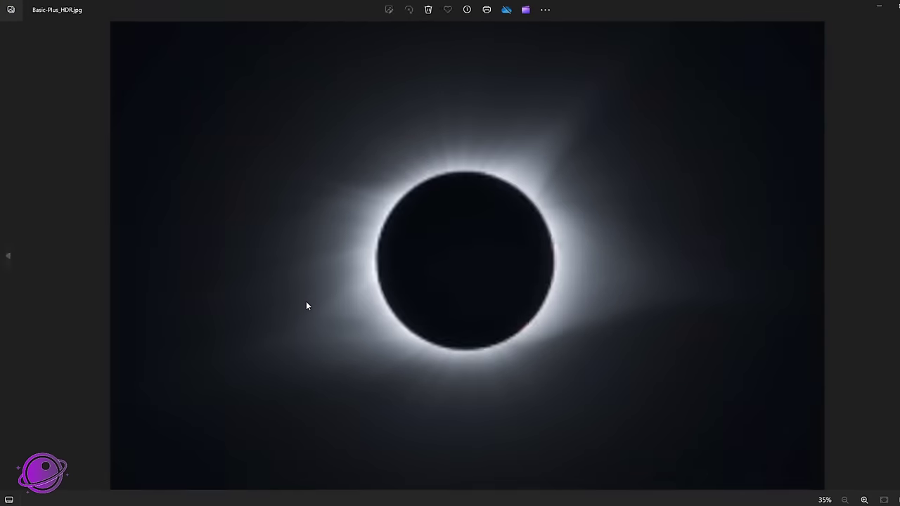
pyautogui.press('Left')
pyautogui.press('Right')
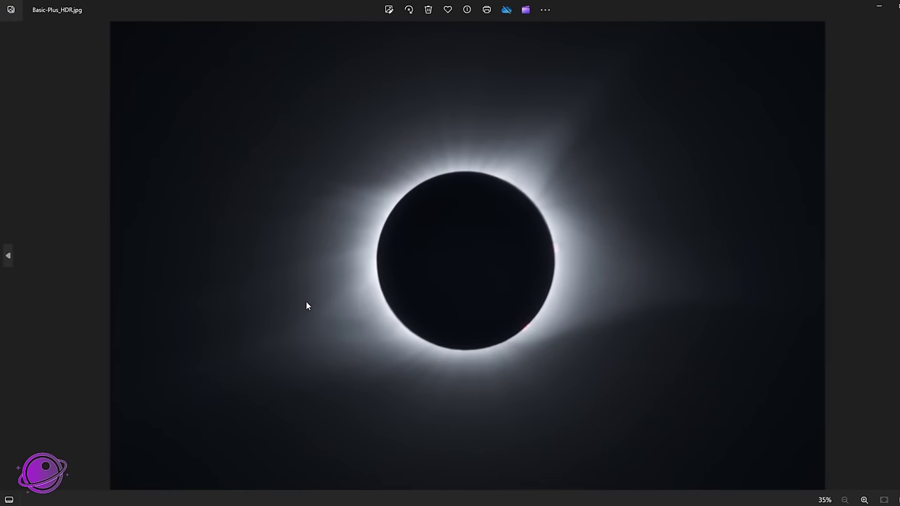
pyautogui.press('Left')
pyautogui.press('Right')
pyautogui.press('Left')
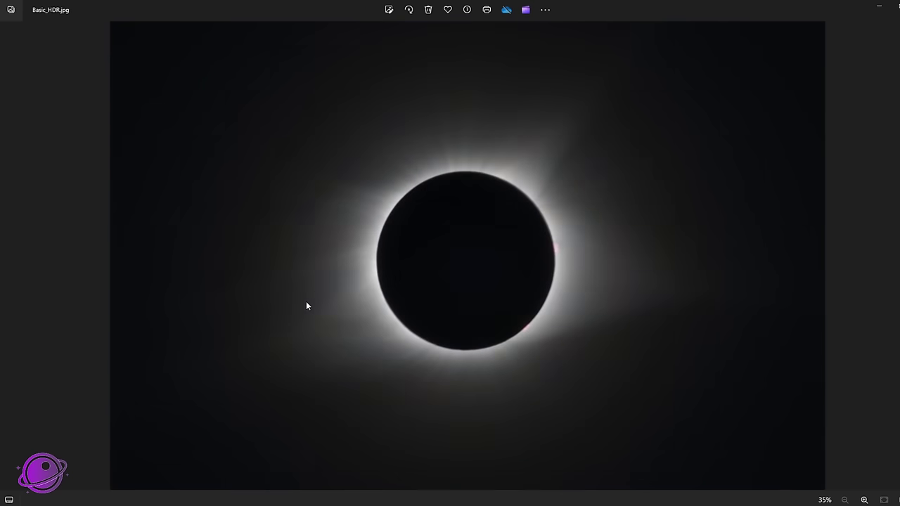
pyautogui.press('Right')
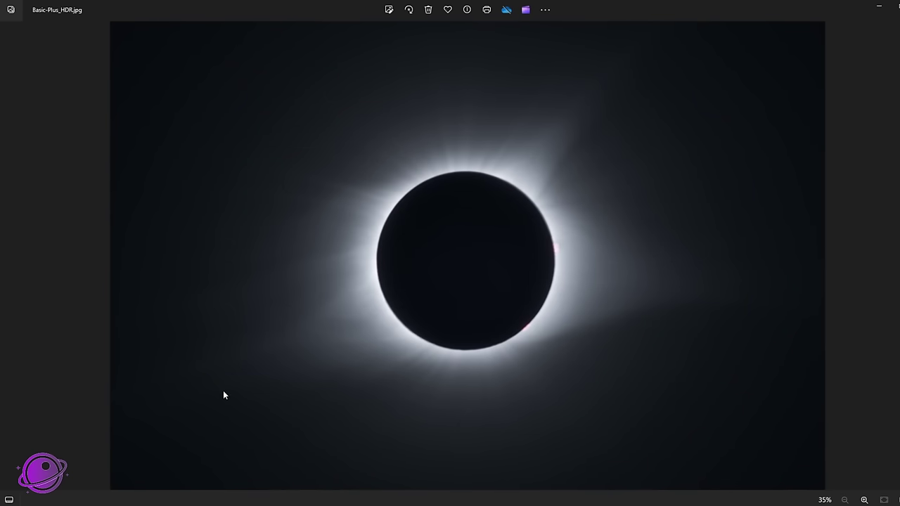
# Leave the viewer with Basic-Plus_HDR.jpg selected in the folder and return to Photoshop
pyautogui.hotkey('alt', 'Tab')
pyautogui.click(186, 105)
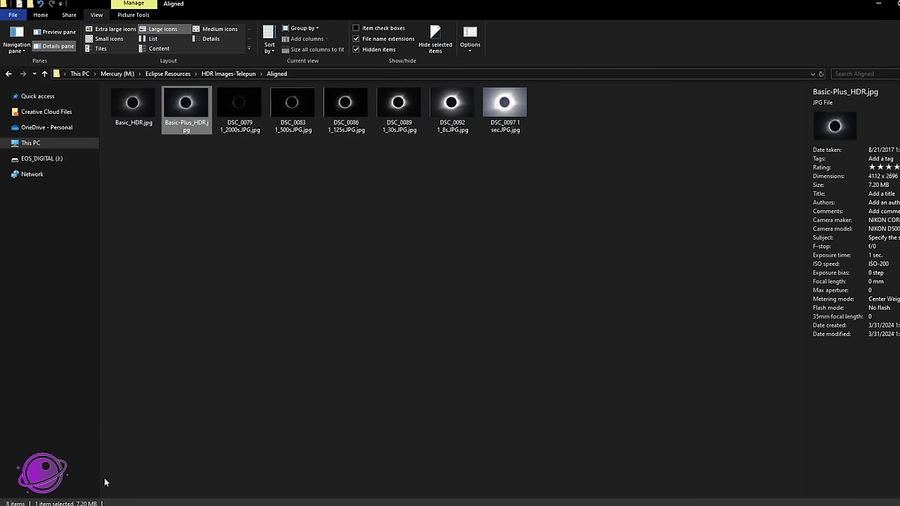
pyautogui.hotkey('alt', 'Tab')
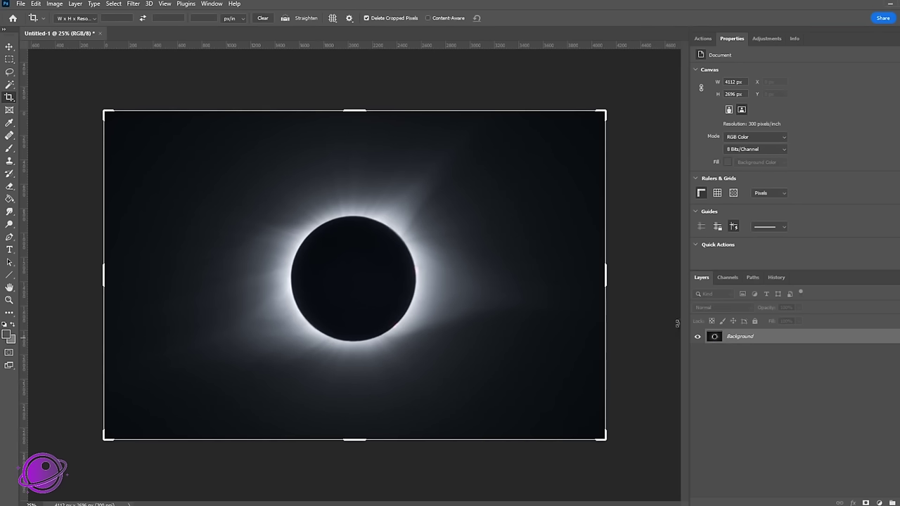
# Close Untitled-1 without saving and start the Load Files into Stack script
pyautogui.click(100, 33)
pyautogui.click(462, 191)
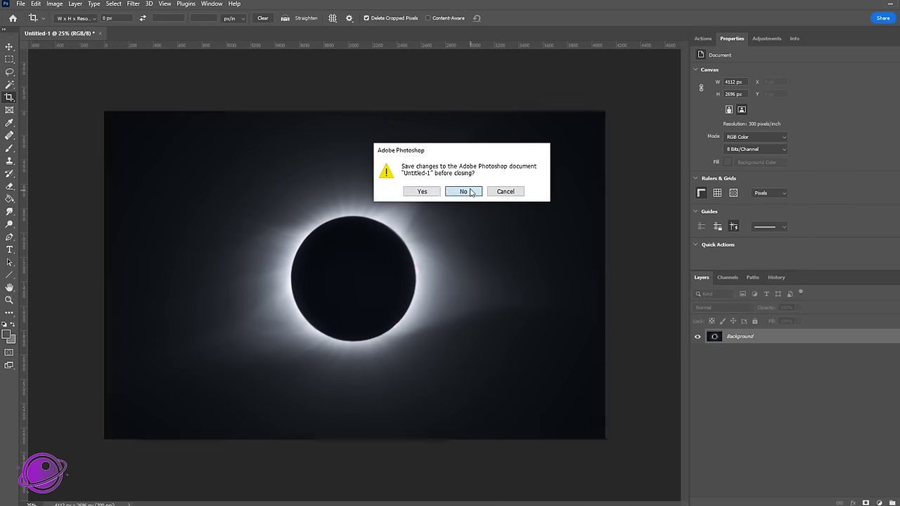
pyautogui.click(20, 4)
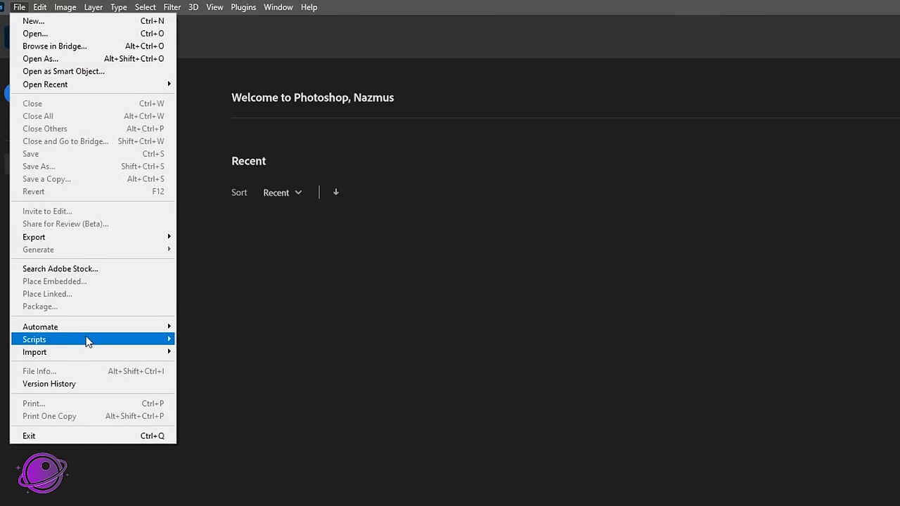
pyautogui.moveTo(75, 268)
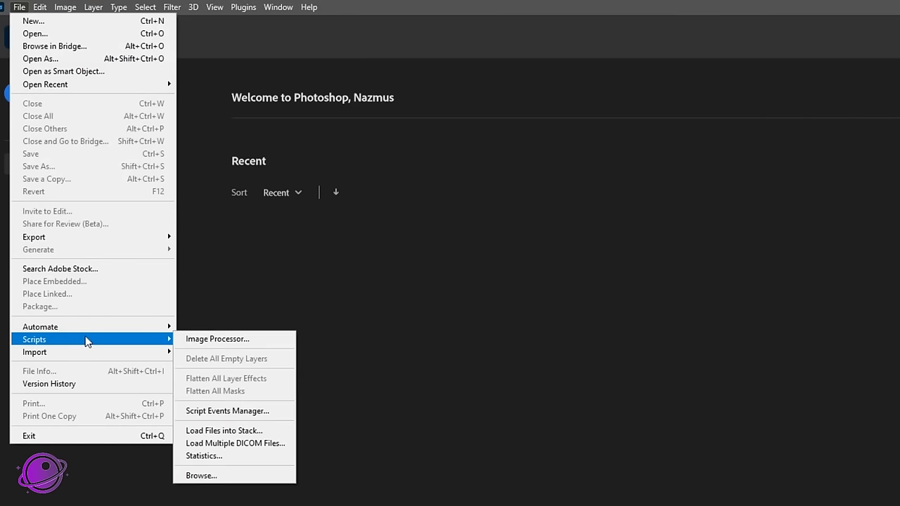
pyautogui.click(246, 431)
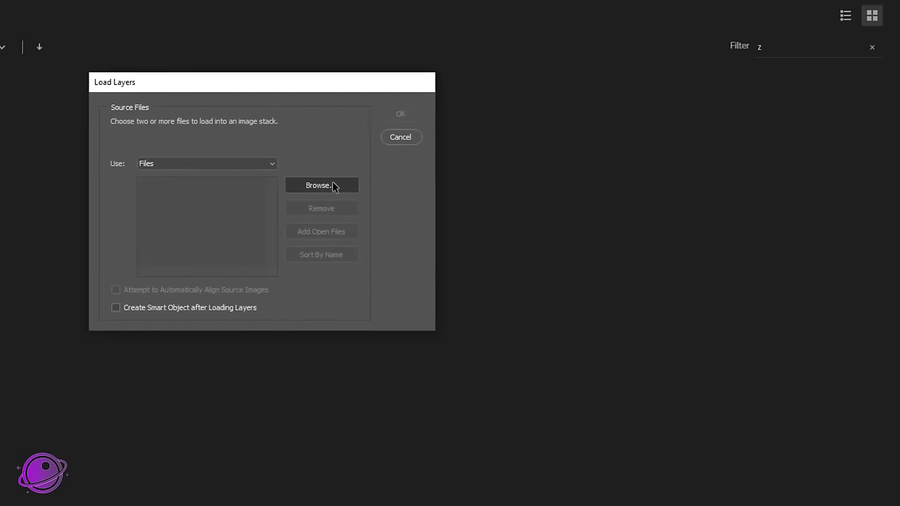
# Stack the six exposures DSC_0079 through DSC_0097 as layers and select all of them
pyautogui.click(616, 330)
pyautogui.click(372, 173)
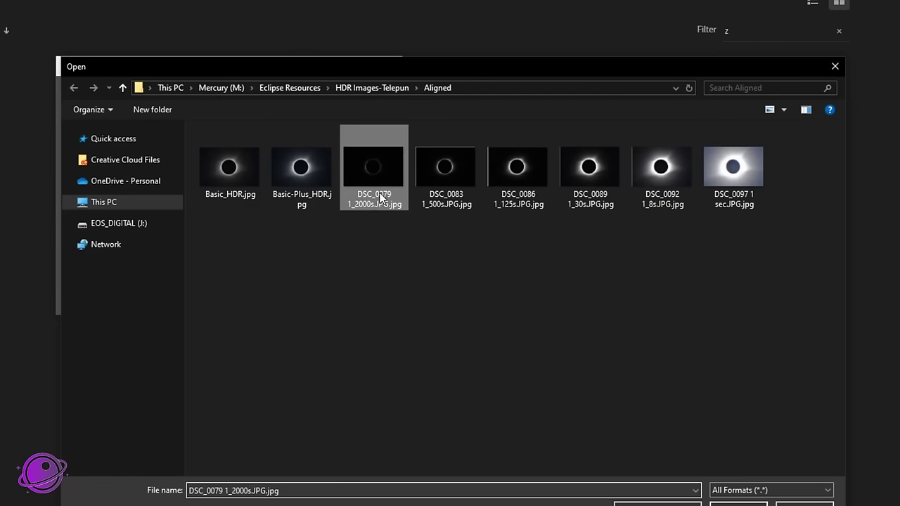
pyautogui.keyDown('shift'); pyautogui.click(738, 177); pyautogui.keyUp('shift')
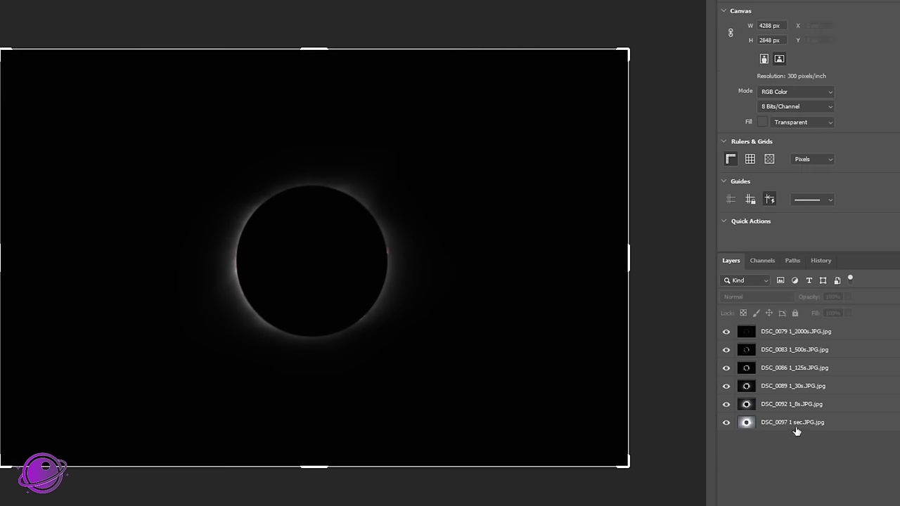
pyautogui.click(799, 423)
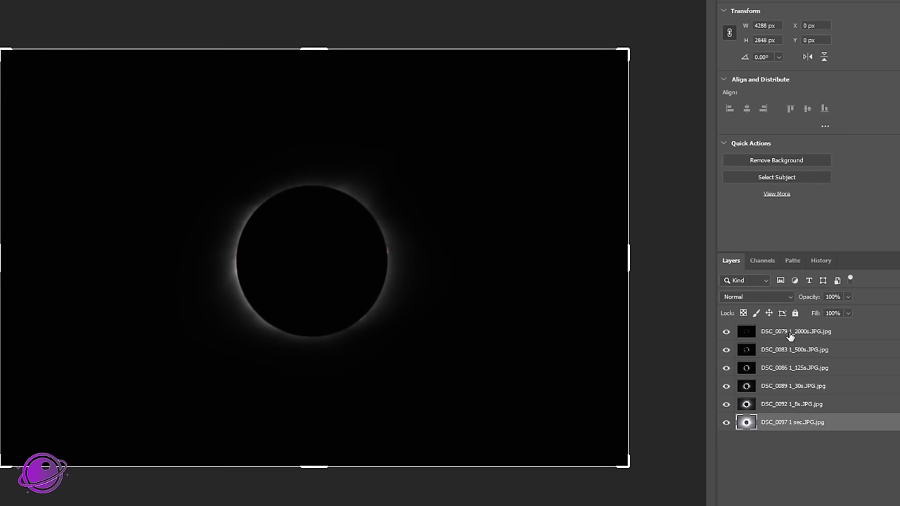
pyautogui.keyDown('shift'); pyautogui.click(790, 337); pyautogui.keyUp('shift')
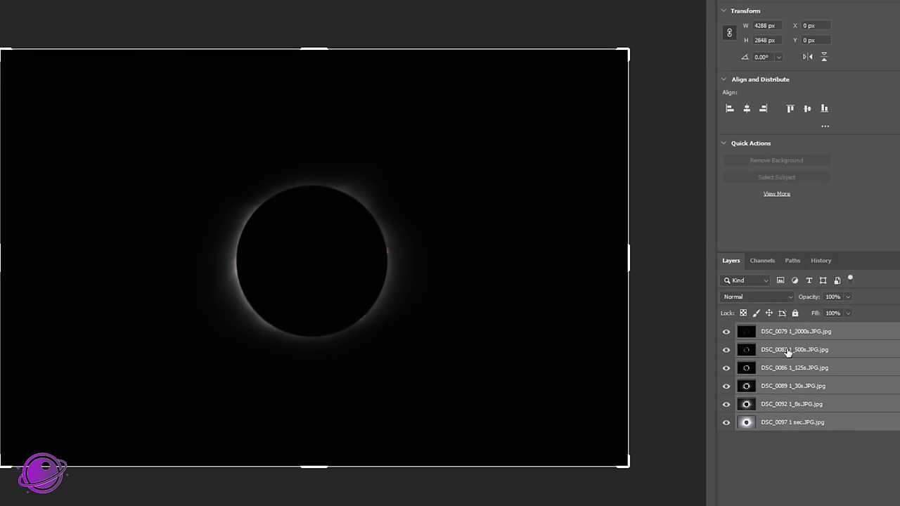
# Convert the six exposure layers into one smart object and set its stack mode to Mean
pyautogui.rightClick(786, 348)
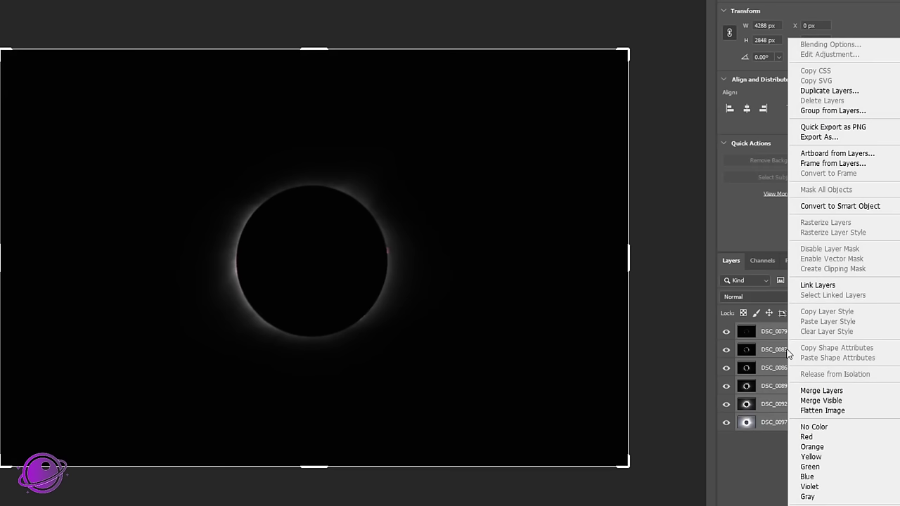
pyautogui.click(838, 206)
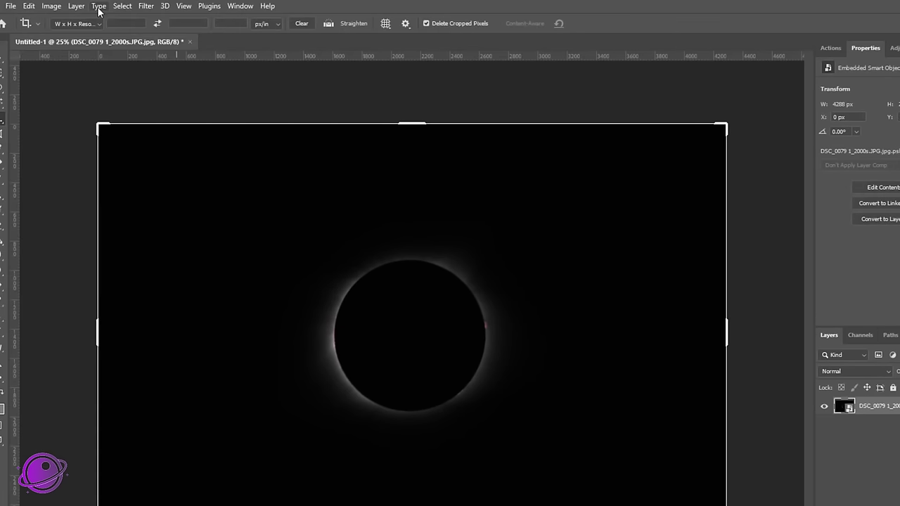
pyautogui.click(76, 6)
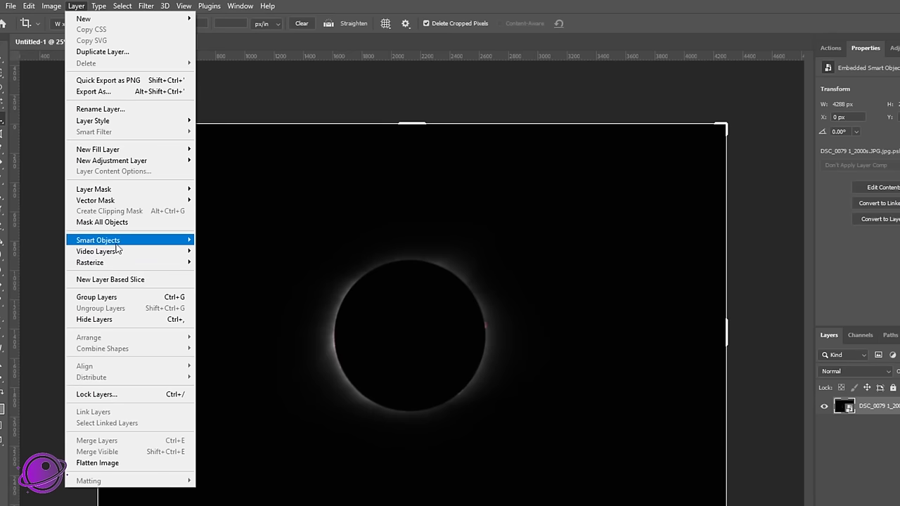
pyautogui.moveTo(116, 243)
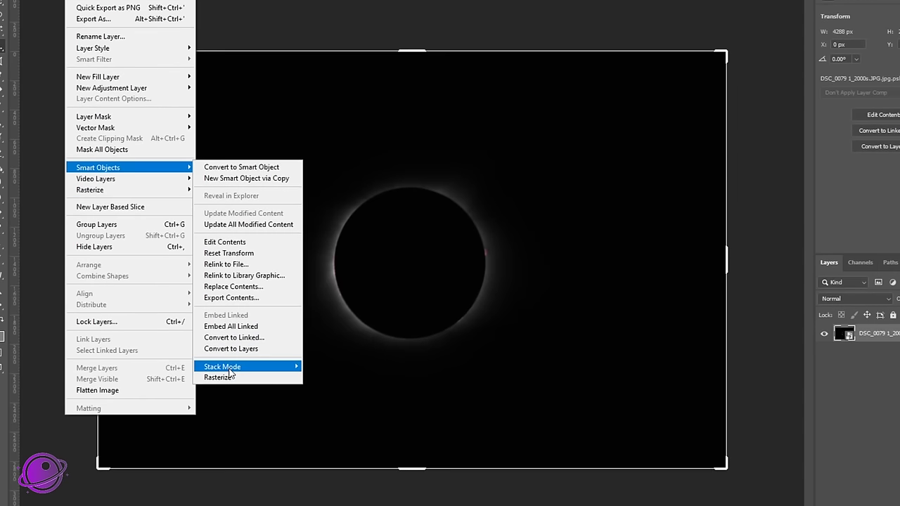
pyautogui.moveTo(231, 440)
pyautogui.click(343, 418)
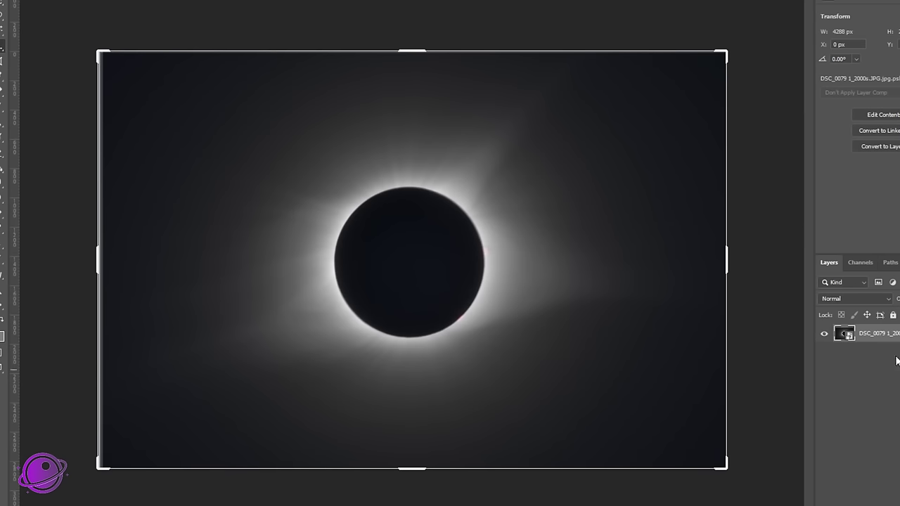
pyautogui.hotkey('alt', 'f')
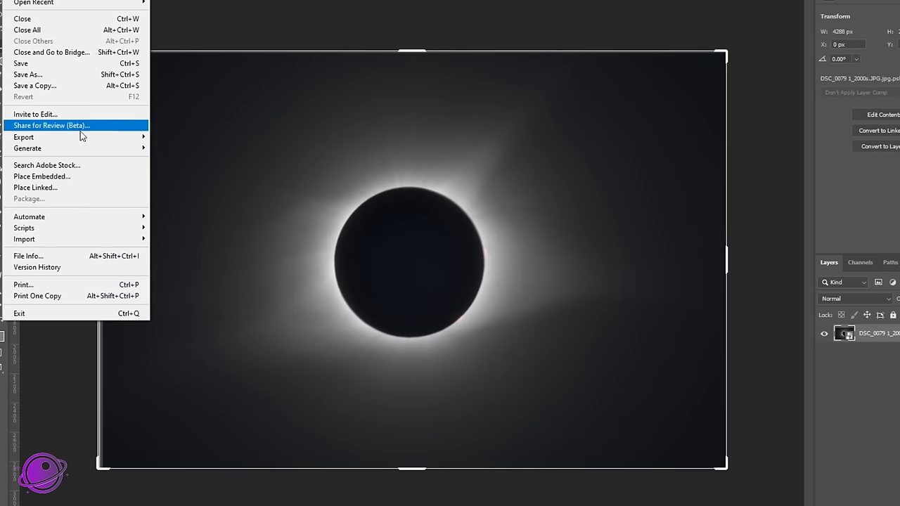
# Abandon a first save attempt and crop the eclipse slightly, pulling in the lower-right corner
pyautogui.click(69, 85)
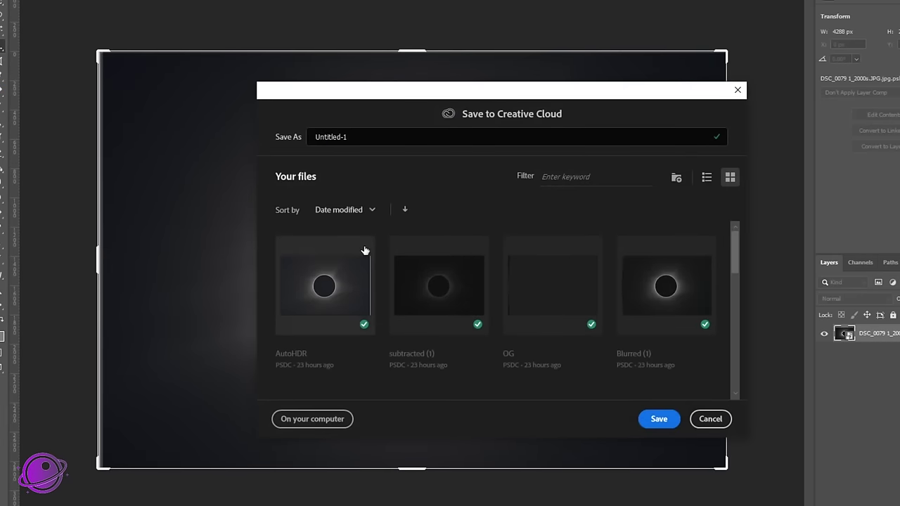
pyautogui.click(338, 418)
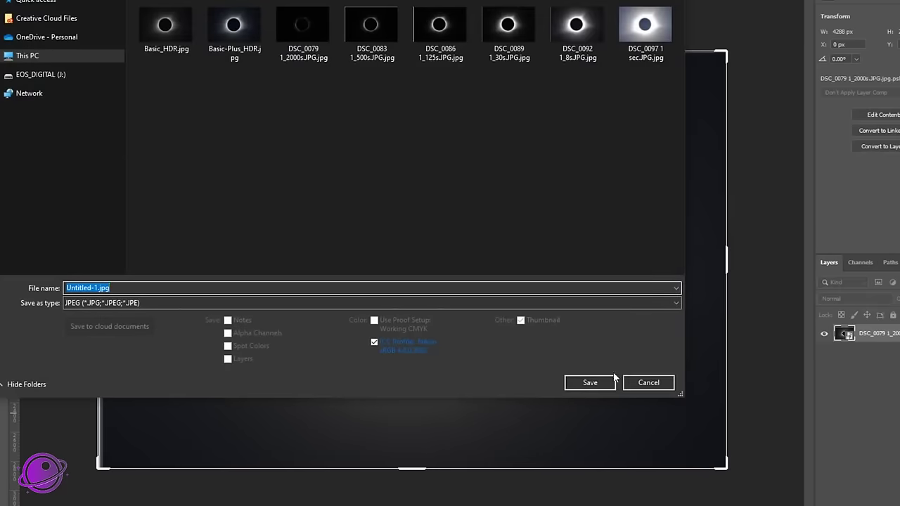
pyautogui.click(655, 383)
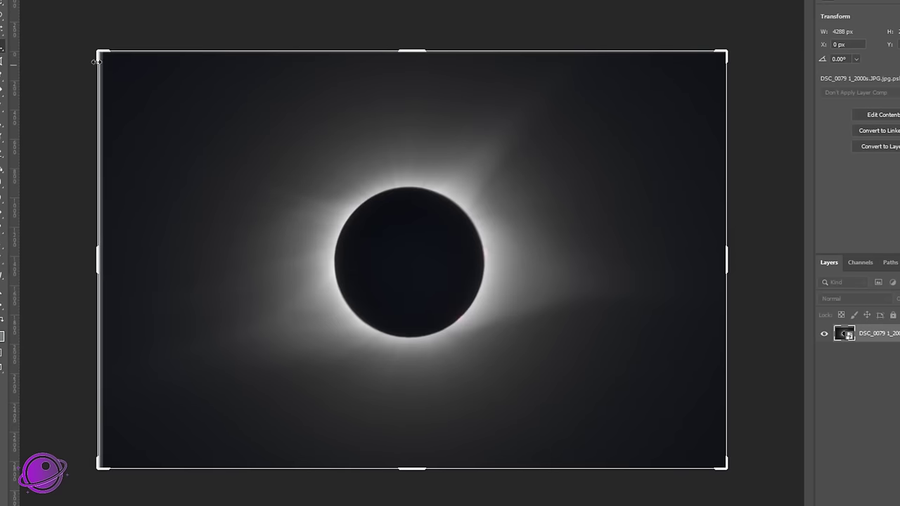
pyautogui.press('c')
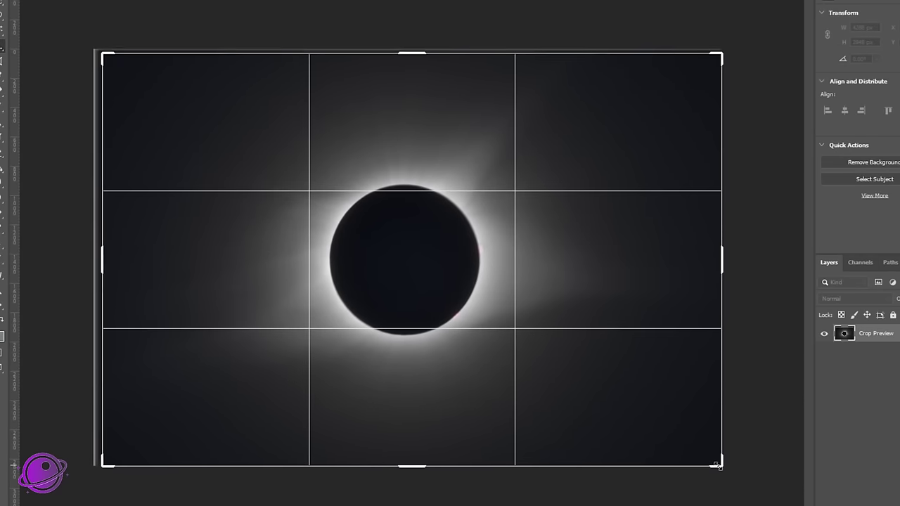
pyautogui.moveTo(712, 468); pyautogui.dragTo(693, 457)
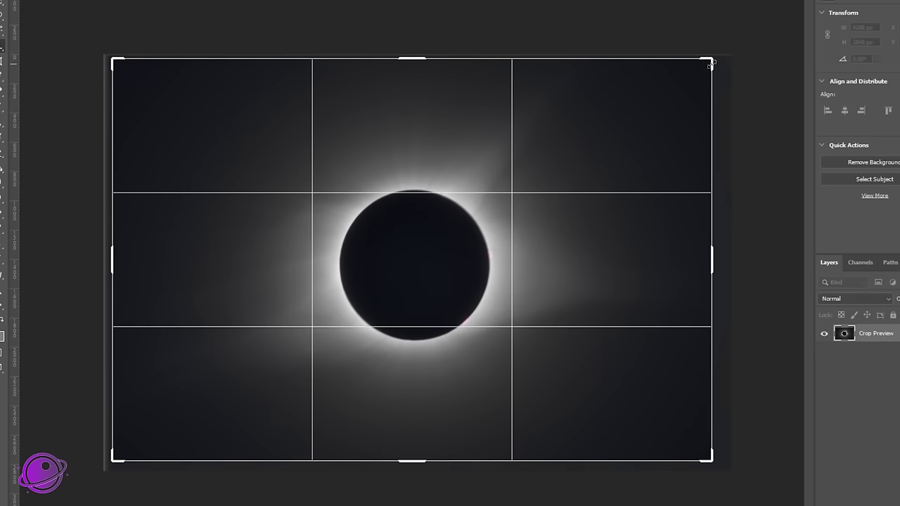
pyautogui.moveTo(711, 64); pyautogui.dragTo(716, 62)
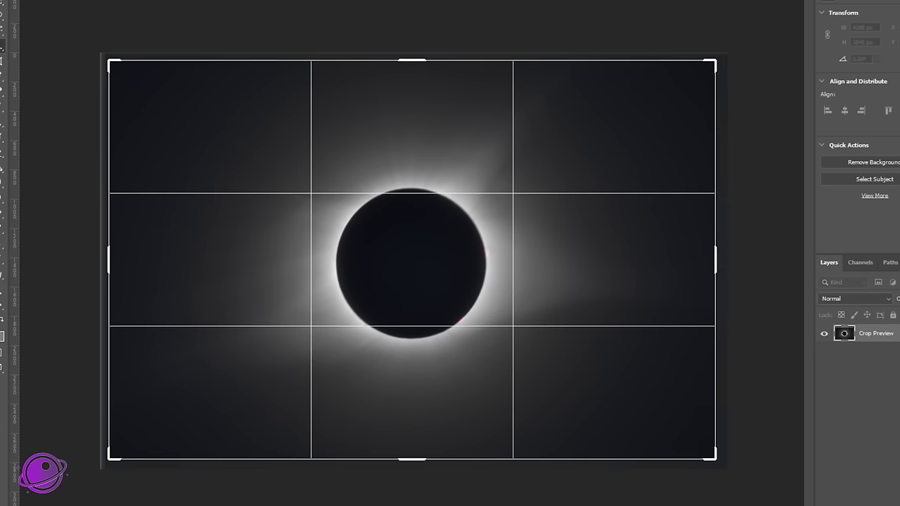
pyautogui.press('Return')
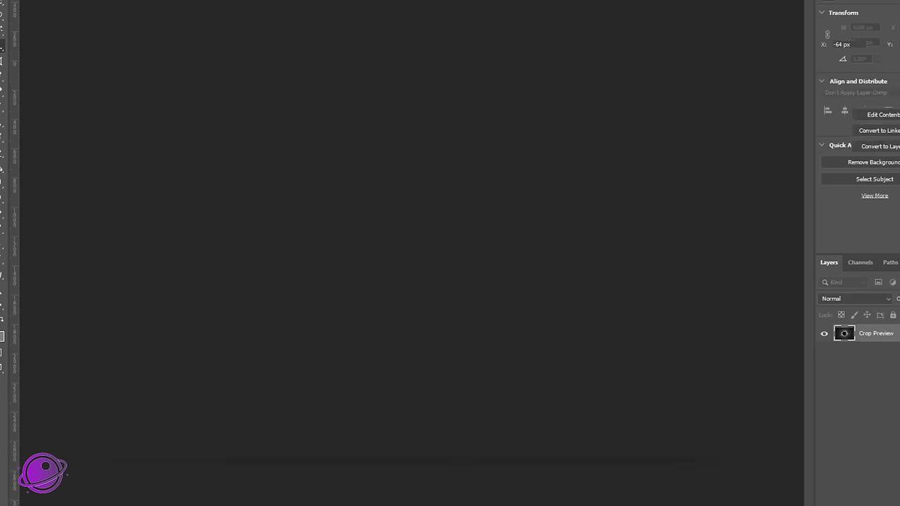
# Save a JPEG copy of the cropped image named Smart on the computer
pyautogui.hotkey('alt', 'f')
pyautogui.click(76, 88)
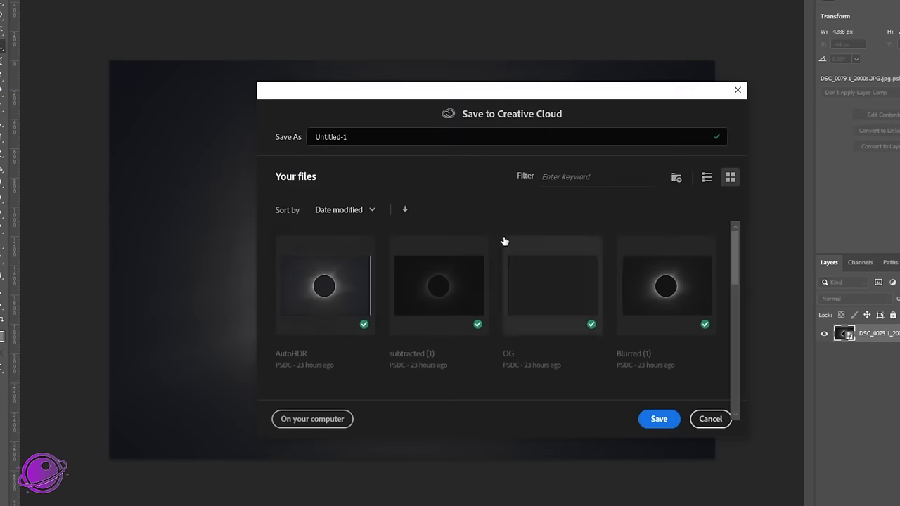
pyautogui.click(326, 416)
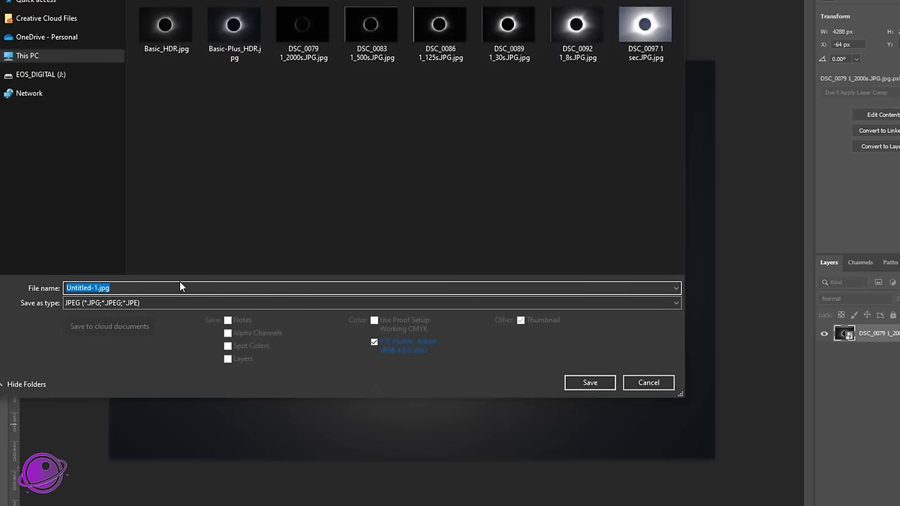
pyautogui.write('Smart_Object_HDR')
pyautogui.press('Return')
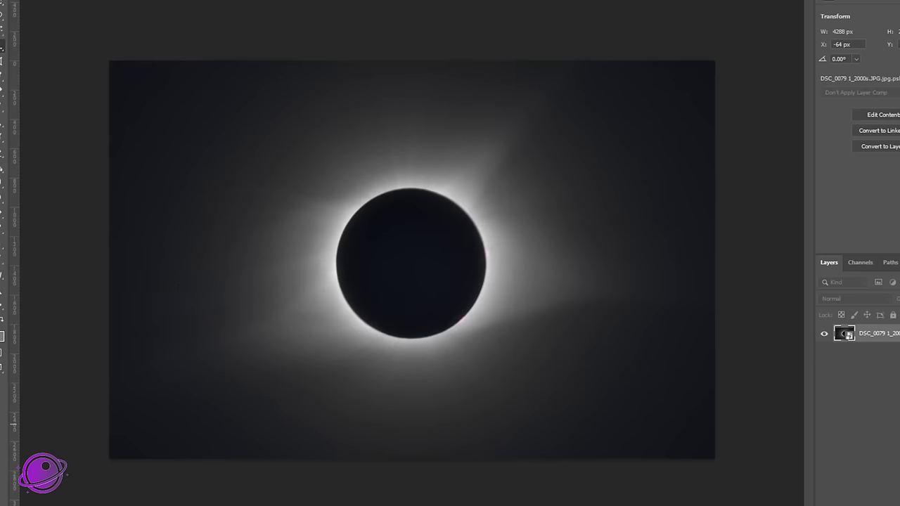
pyautogui.click(285, 128)
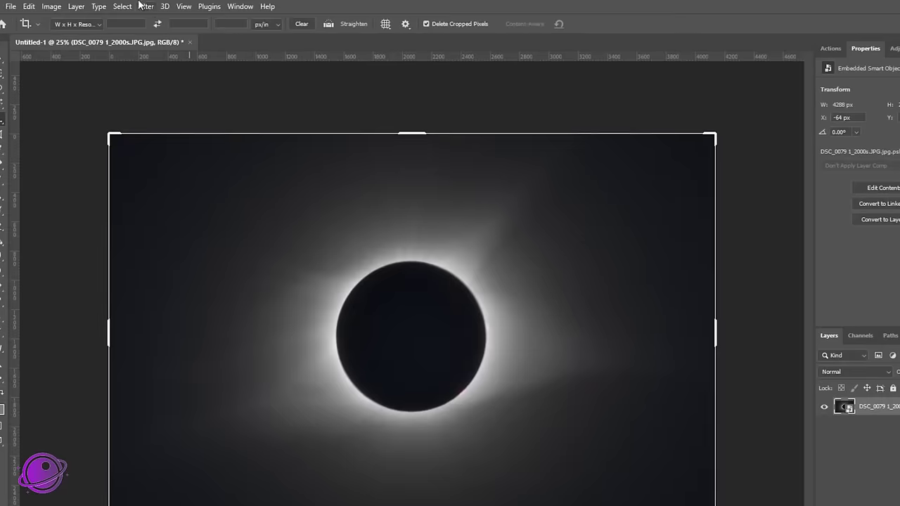
# Run Camera Raw: Shadows +29, Highlights +17, Contrast +7, Texture +18, Clarity +28, Temperature -9
pyautogui.click(144, 0)
pyautogui.click(188, 22)
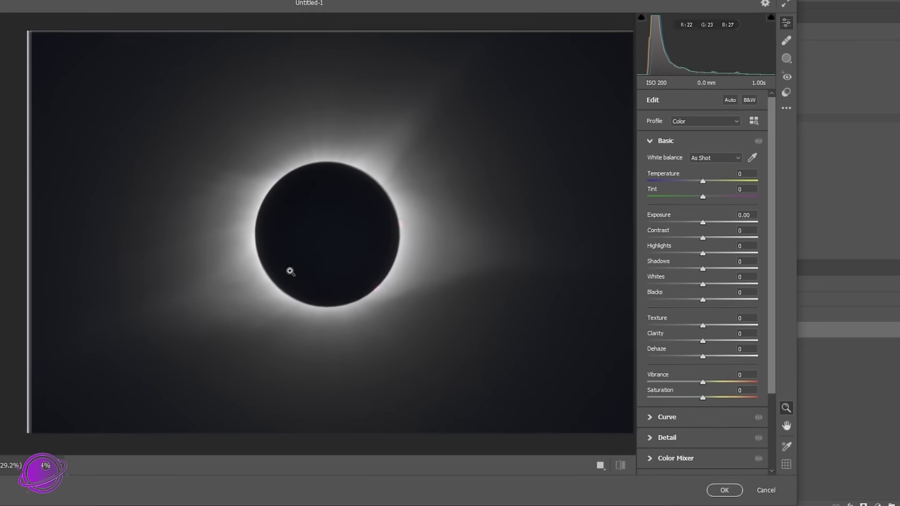
pyautogui.hotkey('ctrl', '0')
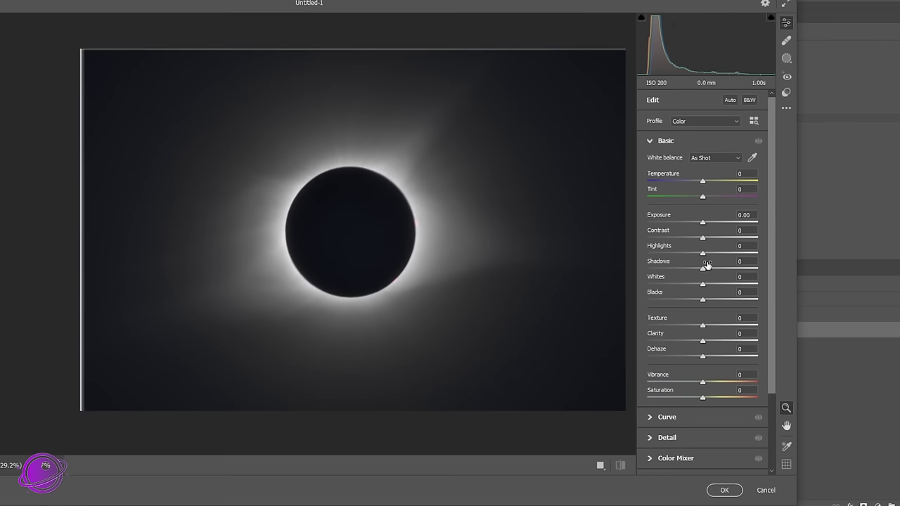
pyautogui.keyDown('alt'); pyautogui.click(546, 229); pyautogui.keyUp('alt')
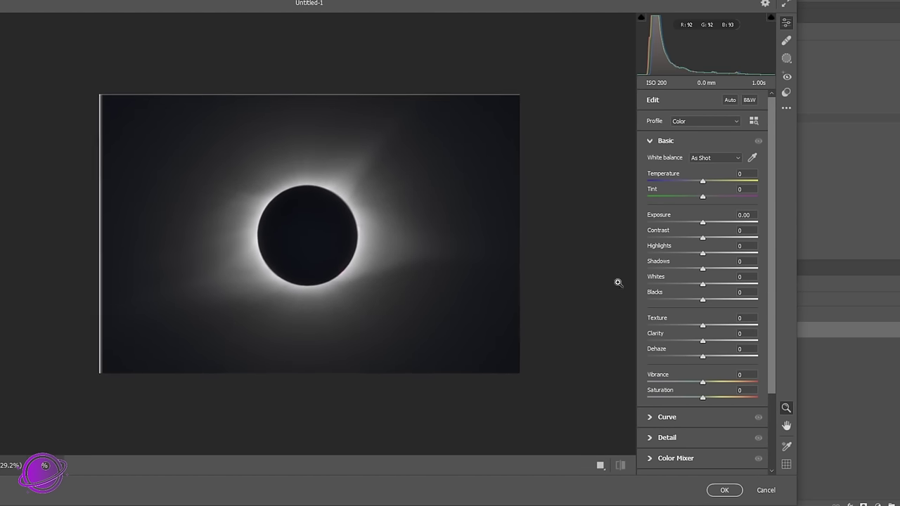
pyautogui.moveTo(704, 271)
pyautogui.mouseDown()
pyautogui.moveTo(732, 270)
pyautogui.moveTo(711, 253)
pyautogui.moveTo(718, 269)
pyautogui.mouseUp()
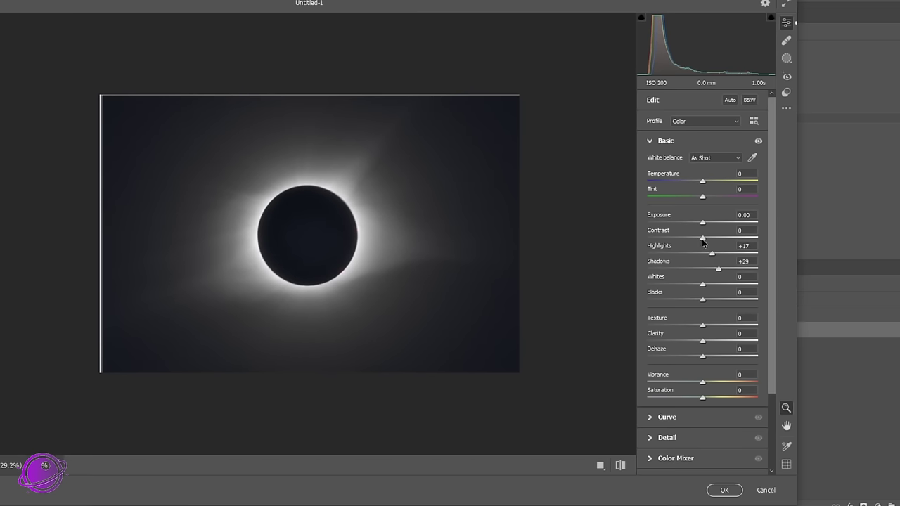
pyautogui.moveTo(702, 239); pyautogui.dragTo(708, 243)
pyautogui.moveTo(703, 343); pyautogui.dragTo(713, 327)
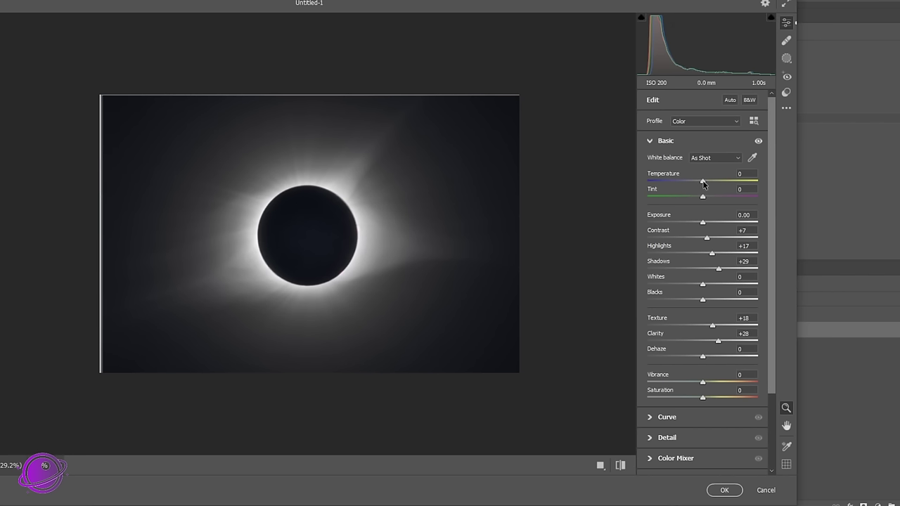
pyautogui.moveTo(702, 181); pyautogui.dragTo(699, 181)
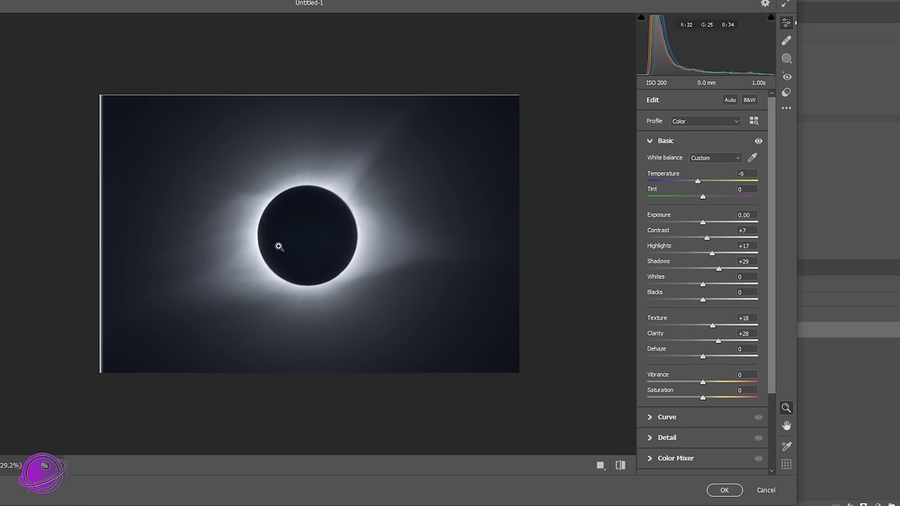
# Inspect the eclipse edge near the pink prominence up close, then apply the Camera Raw edits
pyautogui.moveTo(336, 200); pyautogui.dragTo(176, 257)
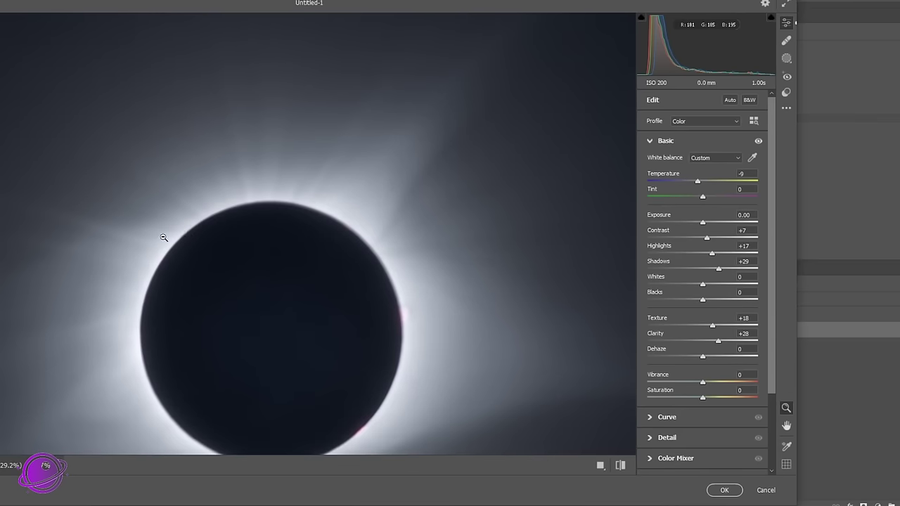
pyautogui.moveTo(235, 225); pyautogui.dragTo(209, 232)
pyautogui.moveTo(361, 317); pyautogui.dragTo(401, 311)
pyautogui.click(333, 243)
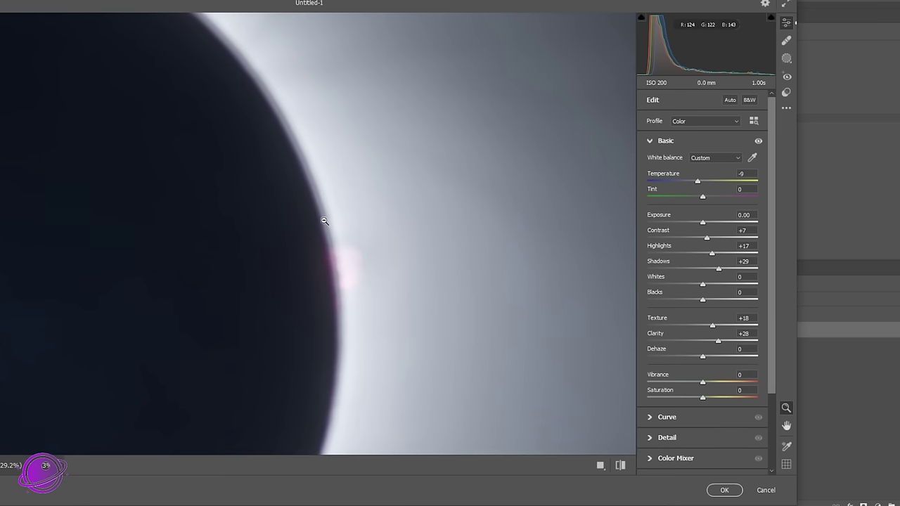
pyautogui.moveTo(326, 217); pyautogui.dragTo(305, 259)
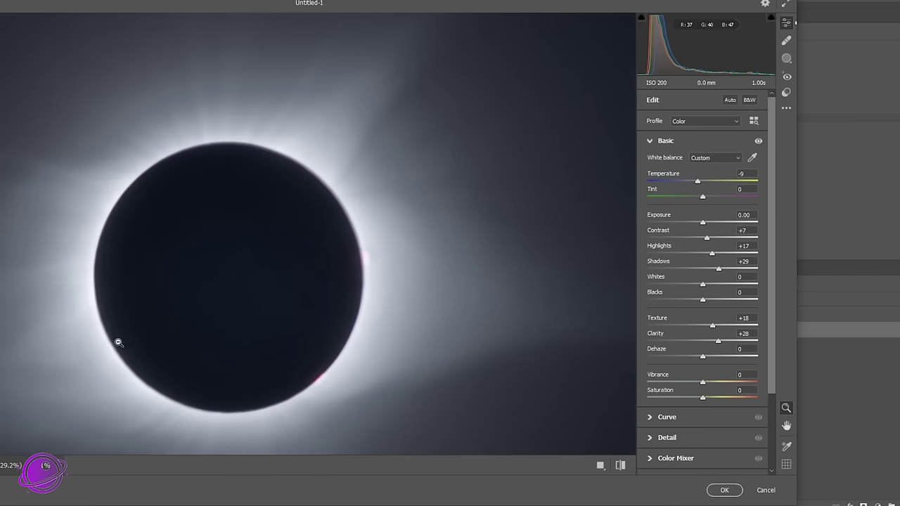
pyautogui.keyDown('alt'); pyautogui.click(118, 319); pyautogui.keyUp('alt')
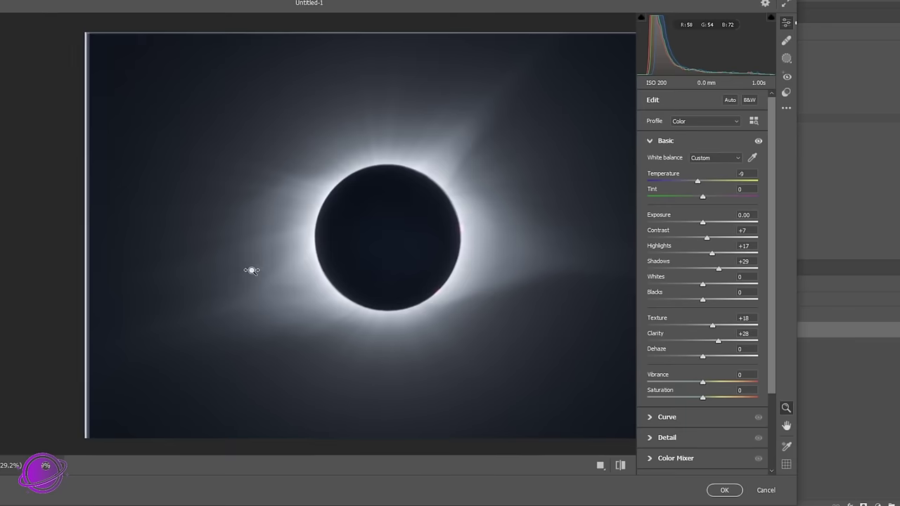
pyautogui.click(724, 490)
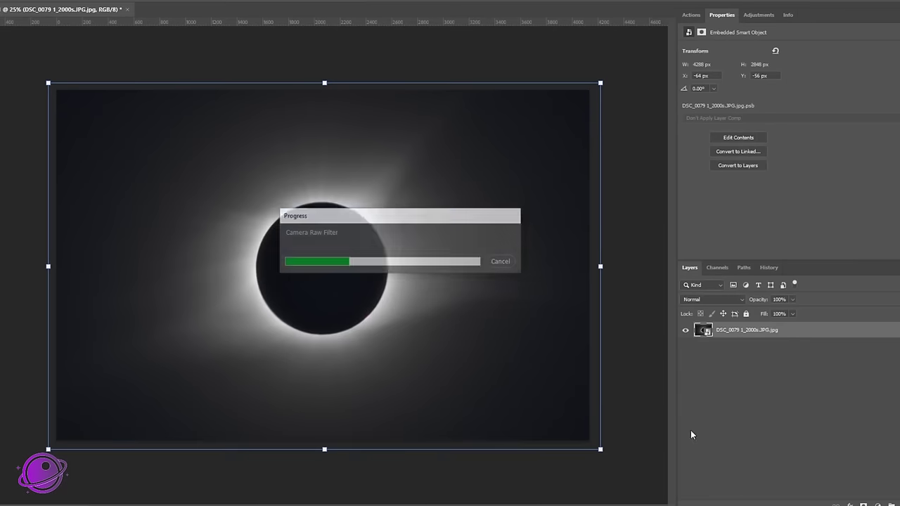
# Save the image as Smart_Object-Plus_HDR.jpg in the Aligned folder at JPEG quality 12
pyautogui.click(24, 115)
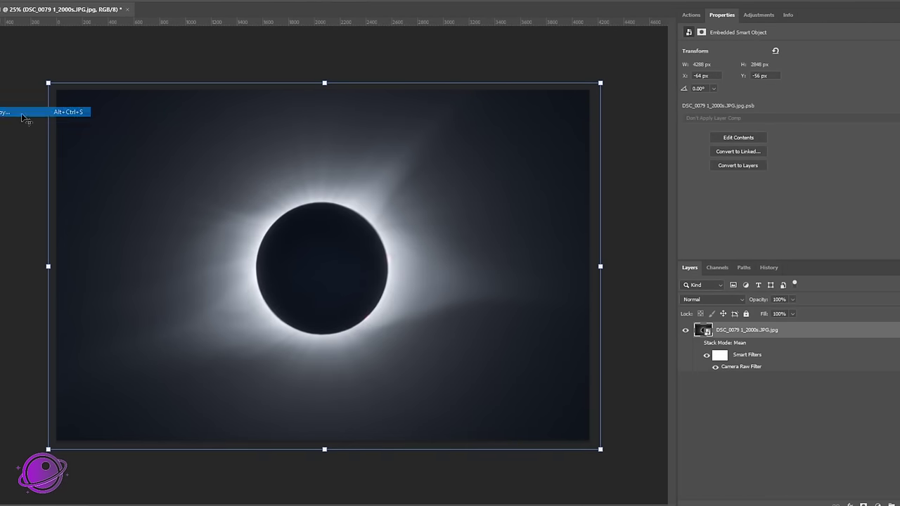
pyautogui.click(255, 400)
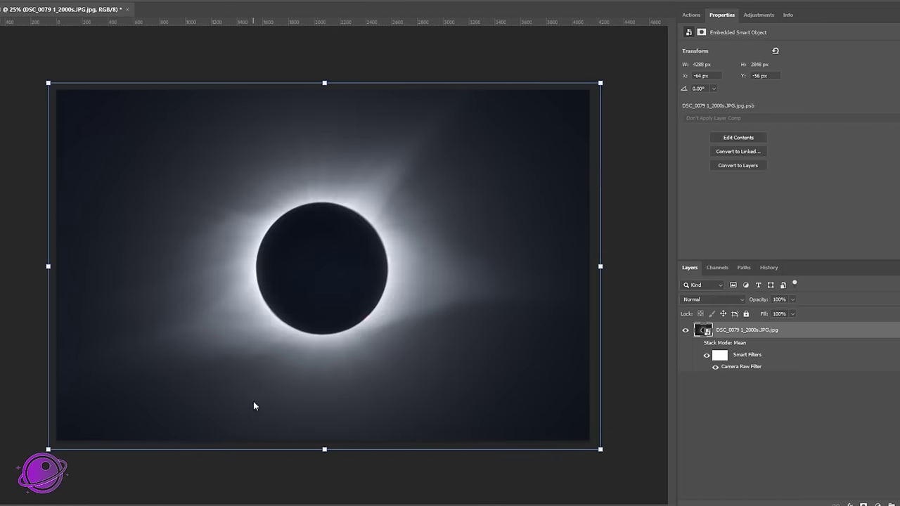
pyautogui.click(106, 130)
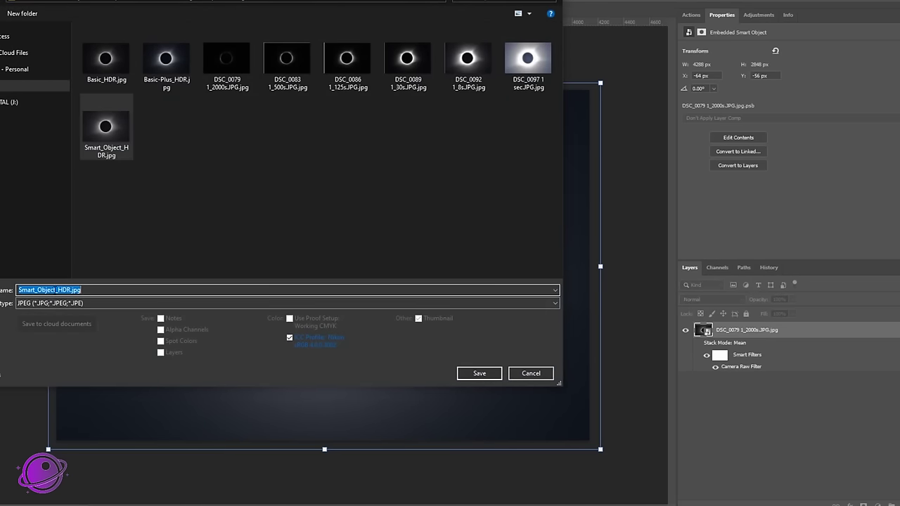
pyautogui.click(56, 290)
pyautogui.write('_Mean')
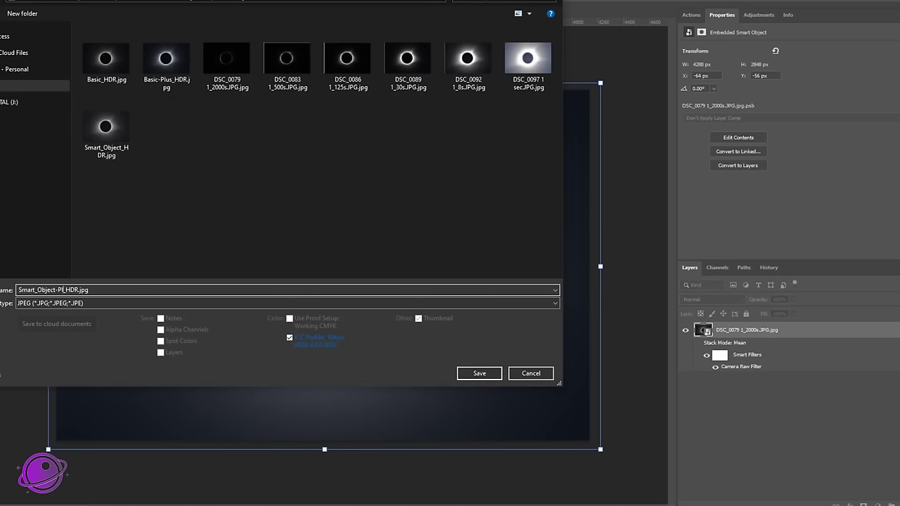
pyautogui.press('Return')
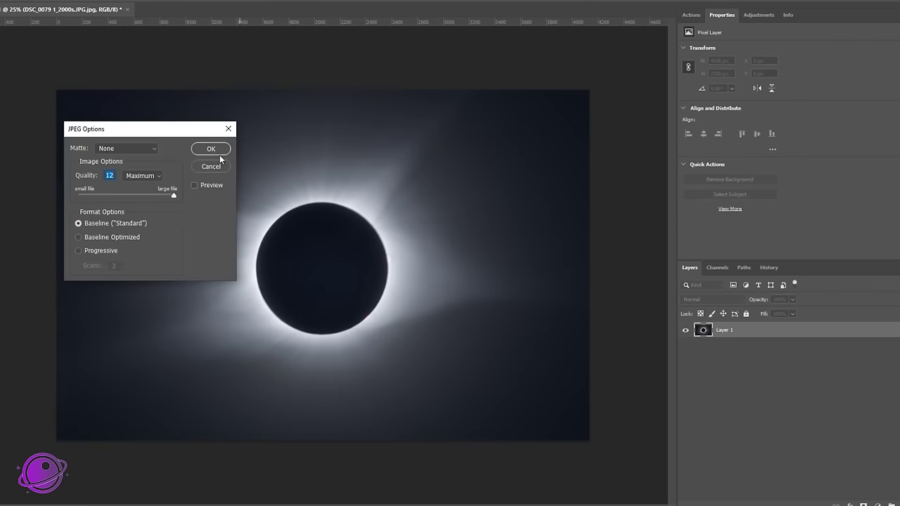
pyautogui.click(219, 152)
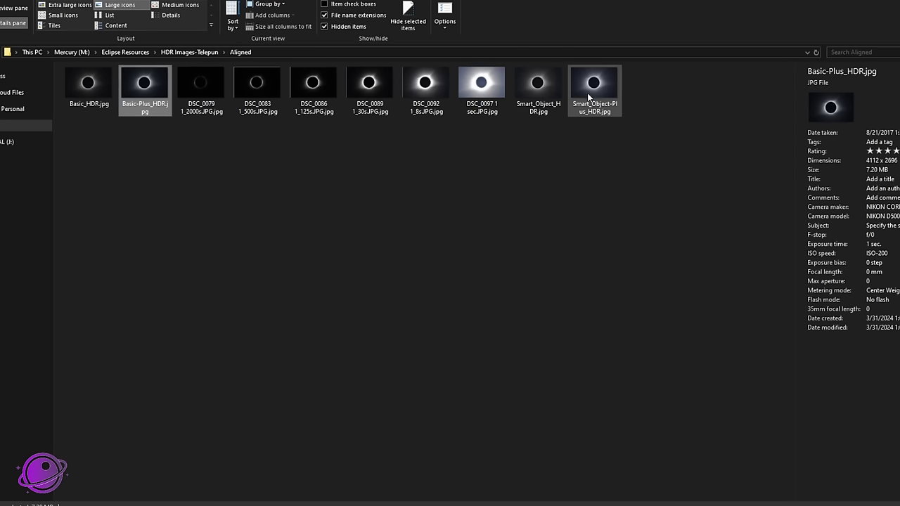
# Open Basic_HDR.jpg in Photos and flip between its darker and brighter versions
pyautogui.doubleClick(89, 87)
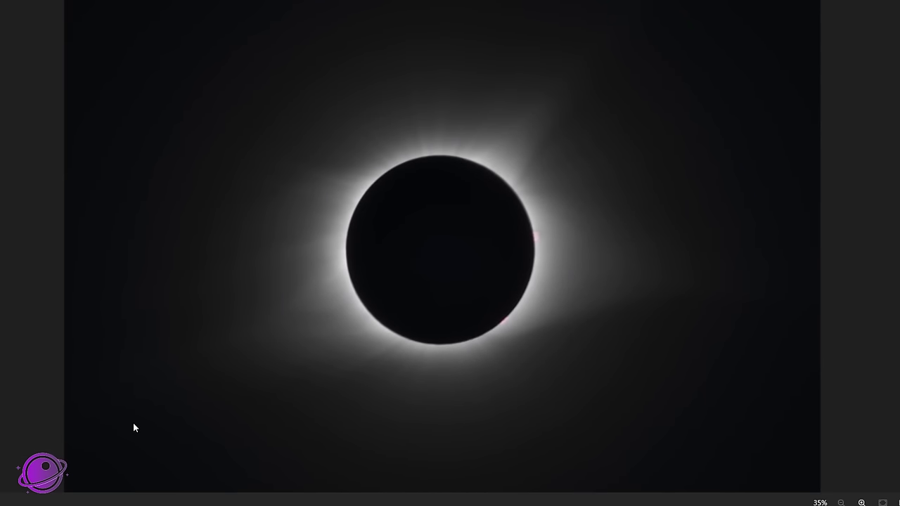
pyautogui.press('Right')
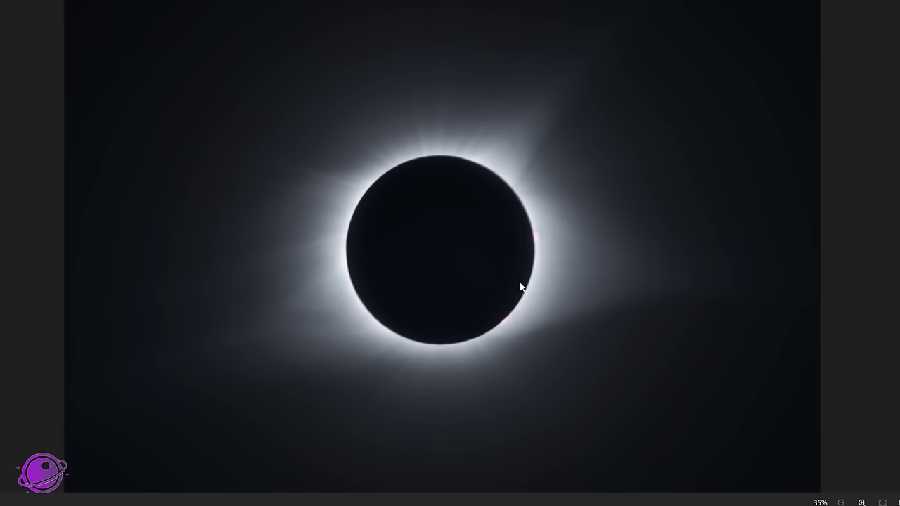
pyautogui.press('Left')
pyautogui.press('Right')
pyautogui.press('Left')
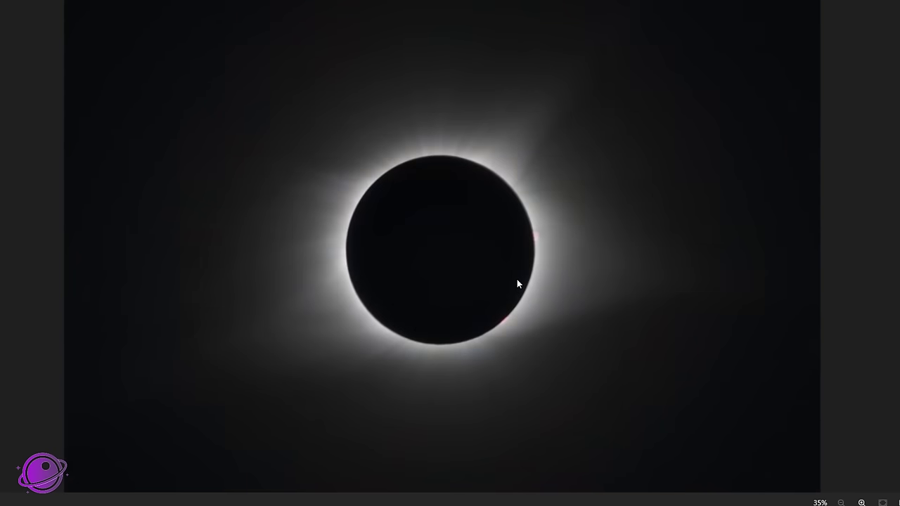
pyautogui.press('Right')
pyautogui.hotkey('alt', 'Tab')
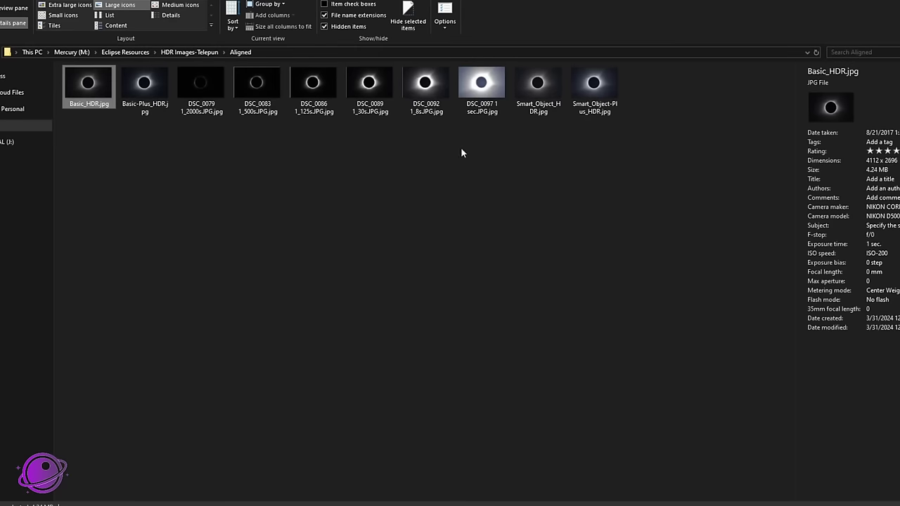
# Compare Smart_Object_HDR.jpg with Smart_Object-Plus_HDR.jpg full-screen, then close Photos and return to Photoshop
pyautogui.doubleClick(539, 89)
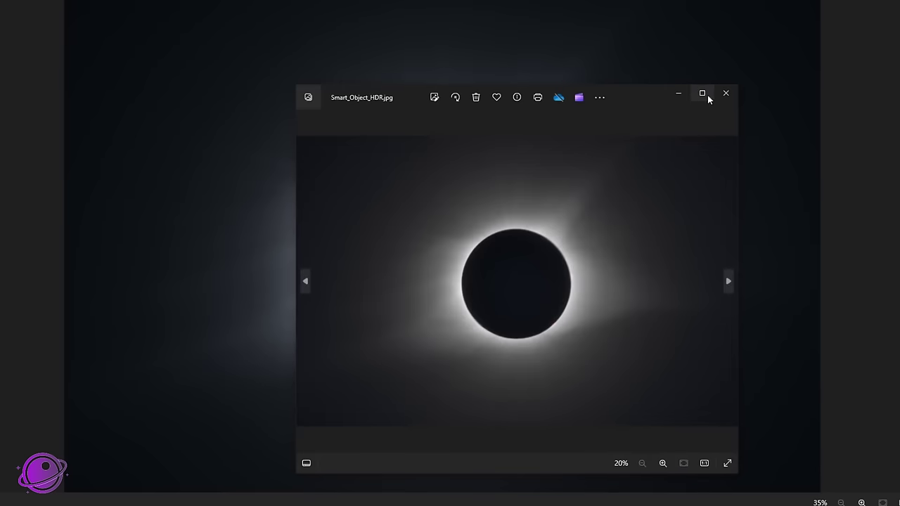
pyautogui.click(704, 93)
pyautogui.press('Left')
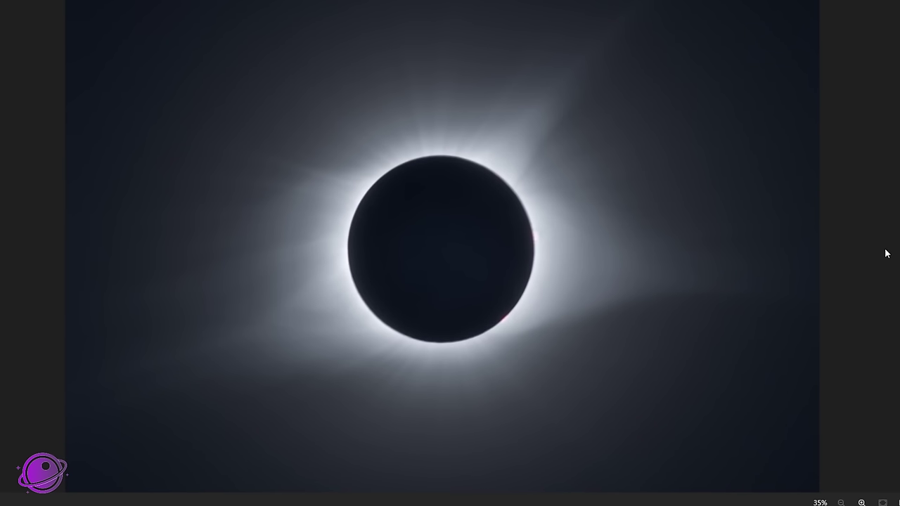
pyautogui.moveTo(25, 499)
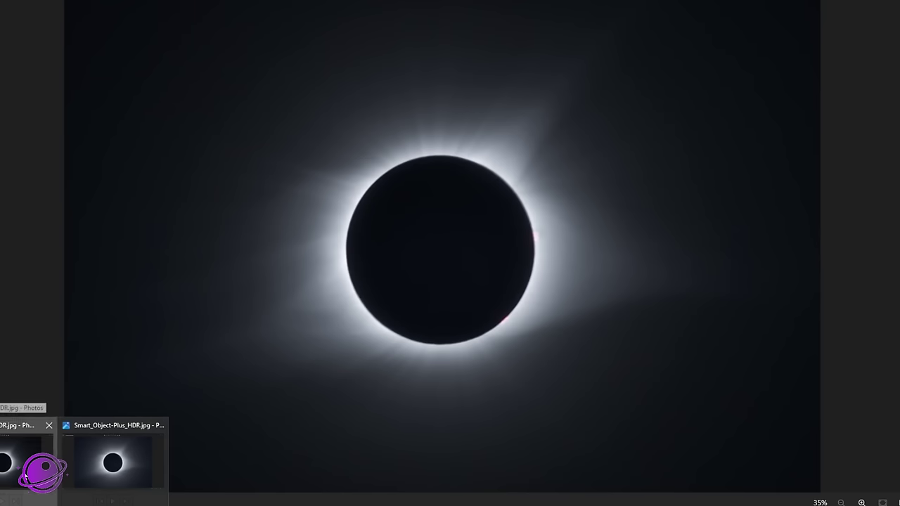
pyautogui.click(25, 477)
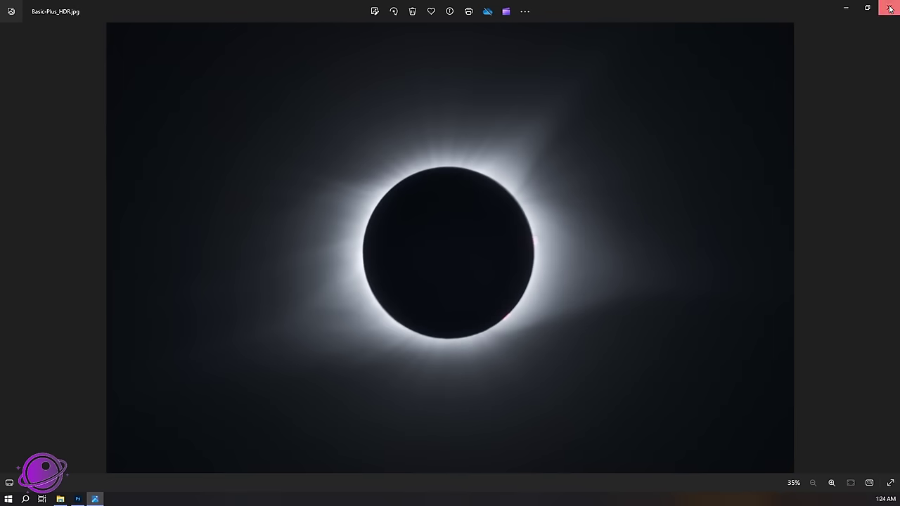
pyautogui.click(889, 7)
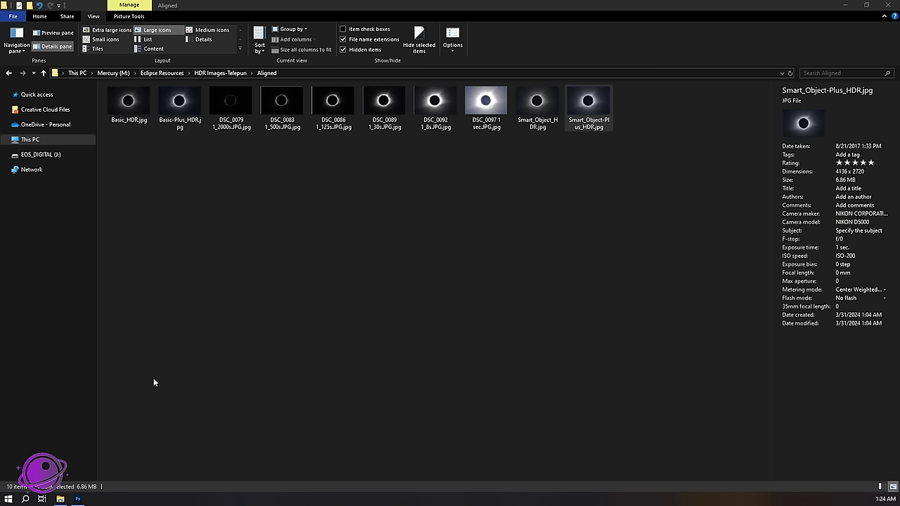
pyautogui.click(77, 499)
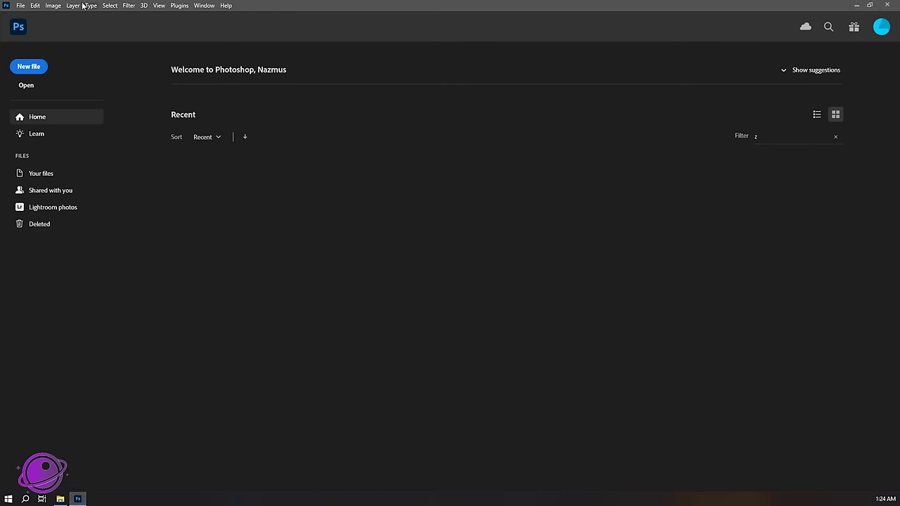
# Use Load Files into Stack to layer the six exposures DSC_0079 through DSC_0097 in one document
pyautogui.click(21, 5)
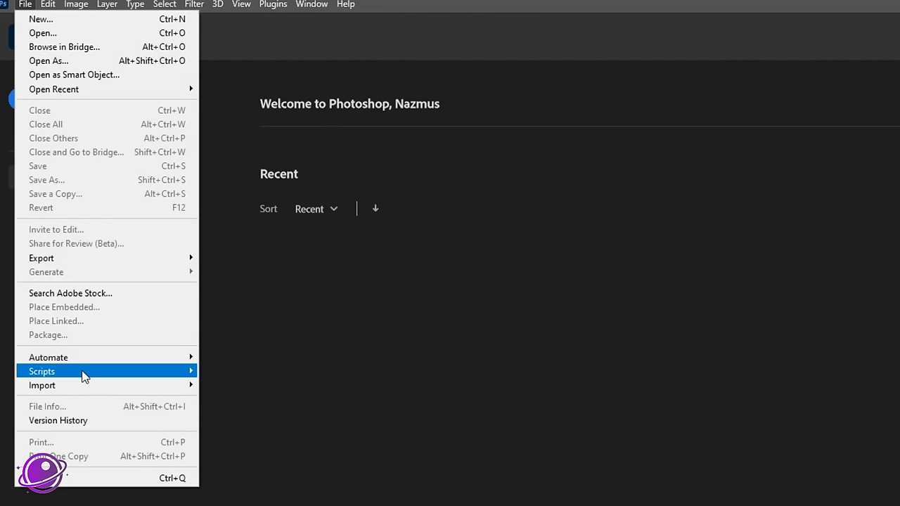
pyautogui.moveTo(83, 376)
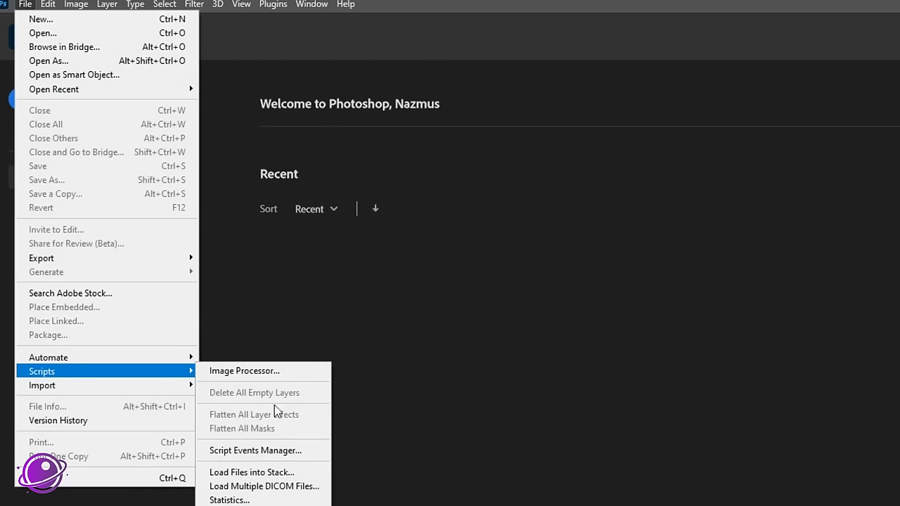
pyautogui.click(285, 473)
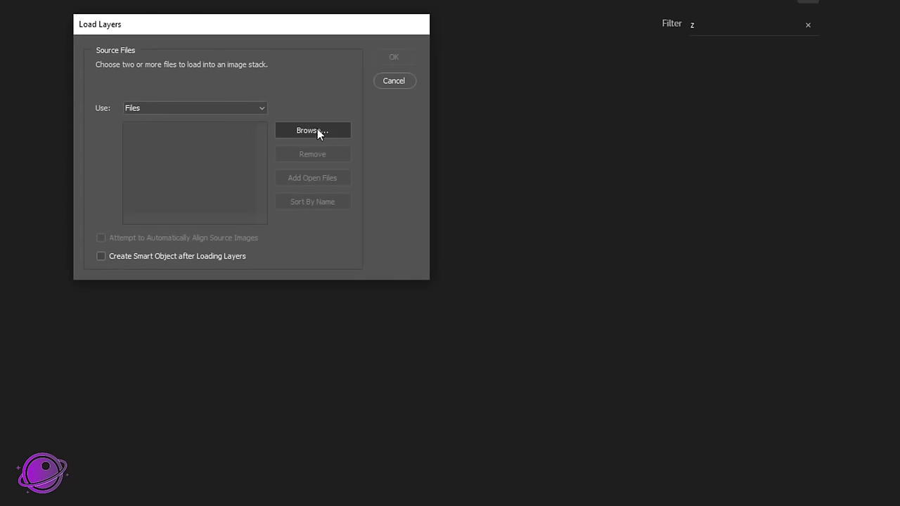
pyautogui.click(317, 129)
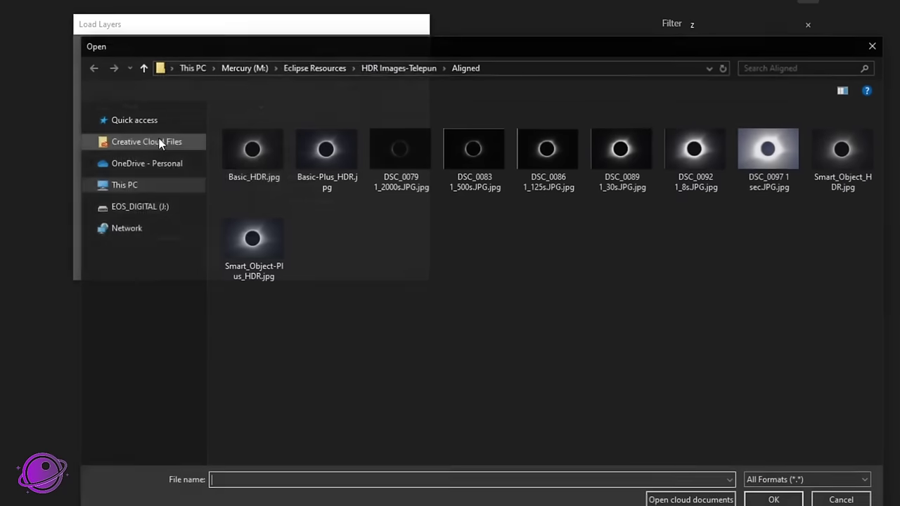
pyautogui.click(253, 151)
pyautogui.click(332, 153)
pyautogui.click(414, 152)
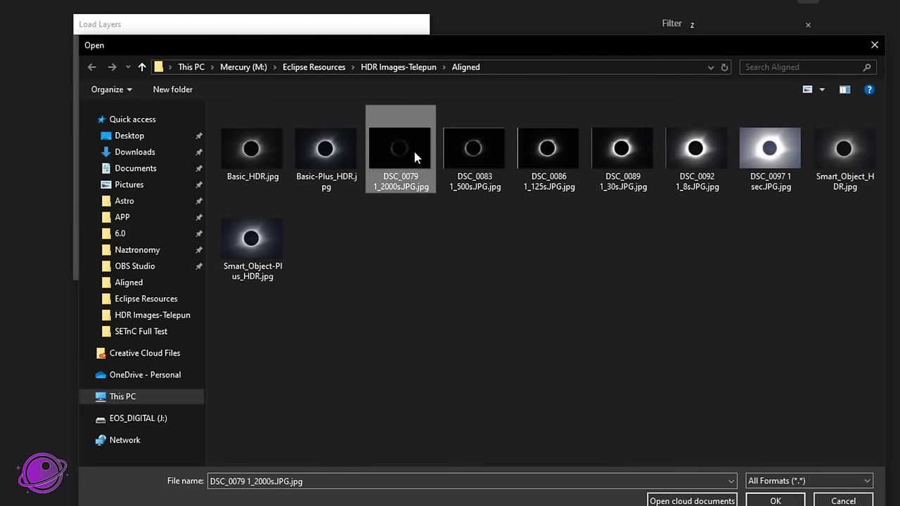
pyautogui.keyDown('shift'); pyautogui.click(766, 156); pyautogui.keyUp('shift')
pyautogui.click(775, 500)
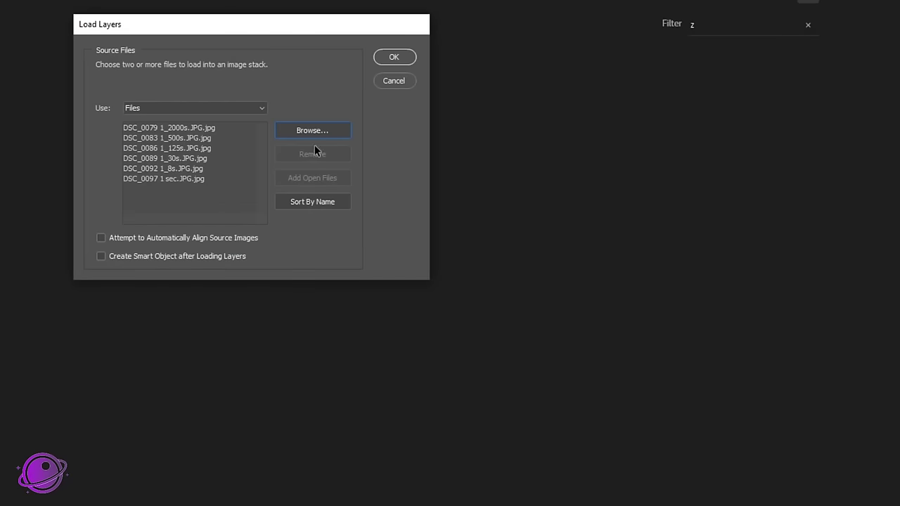
pyautogui.click(411, 56)
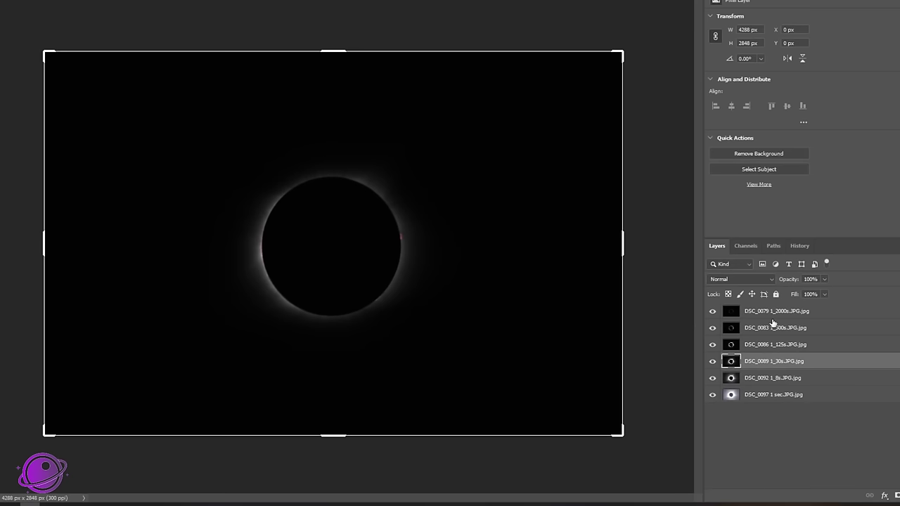
# Step through each exposure layer from DSC_0079 down to DSC_0097 to compare them
pyautogui.click(772, 318)
pyautogui.click(771, 332)
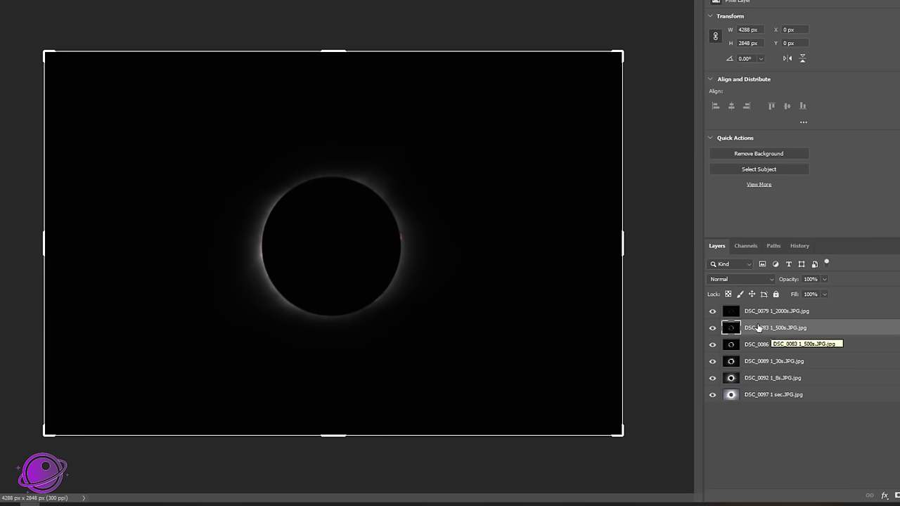
pyautogui.click(748, 312)
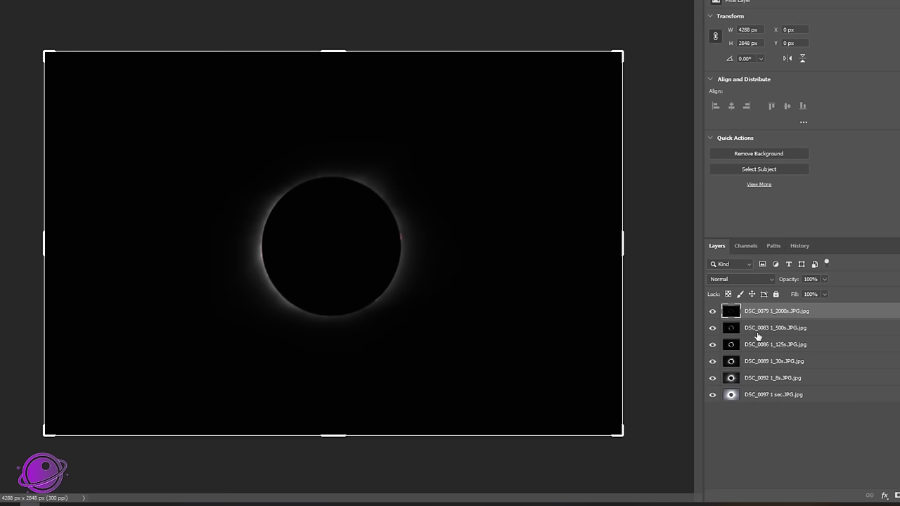
pyautogui.click(752, 329)
pyautogui.click(760, 345)
pyautogui.click(765, 363)
pyautogui.click(765, 378)
pyautogui.click(765, 395)
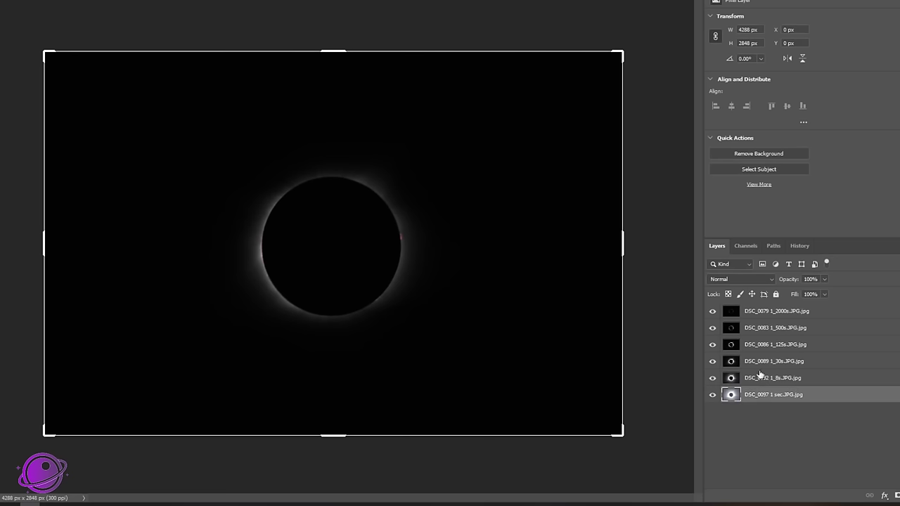
# Select all six layers from the top DSC_0079 layer to the bottom DSC_0097 layer
pyautogui.click(774, 317)
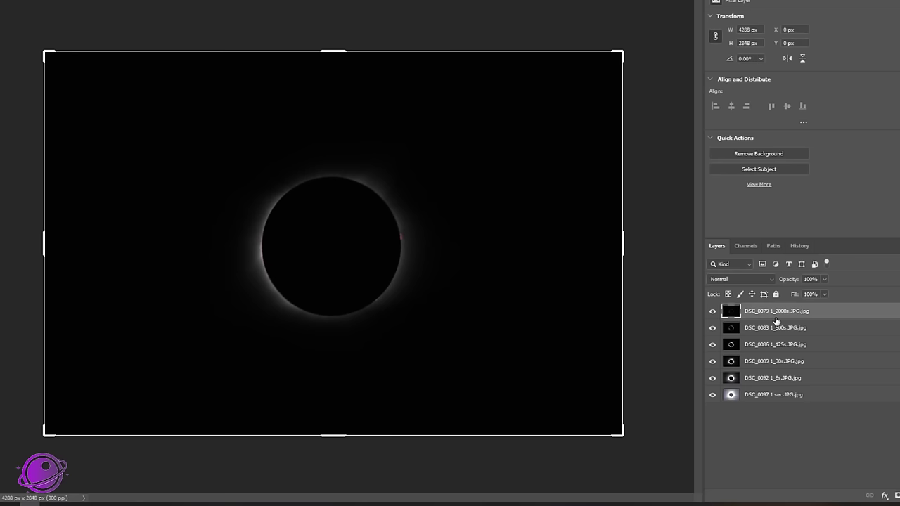
pyautogui.press('Return')
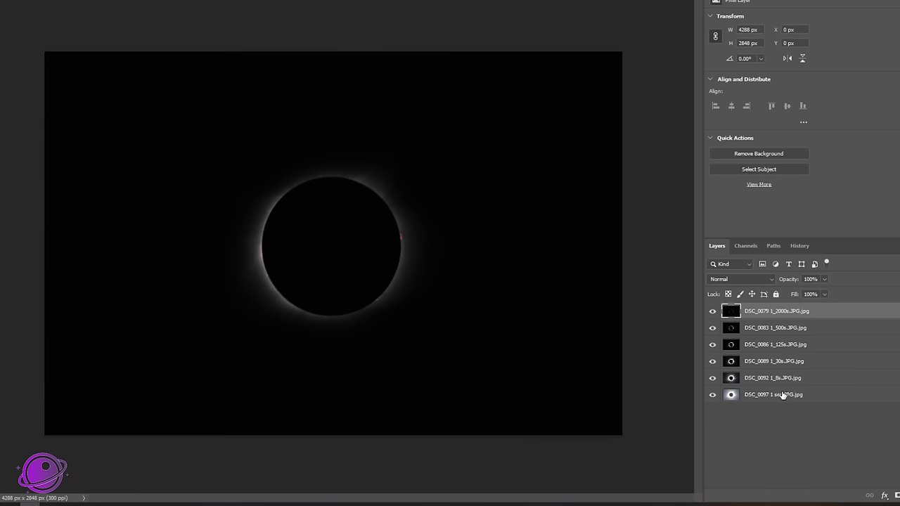
pyautogui.keyDown('shift'); pyautogui.click(777, 397); pyautogui.keyUp('shift')
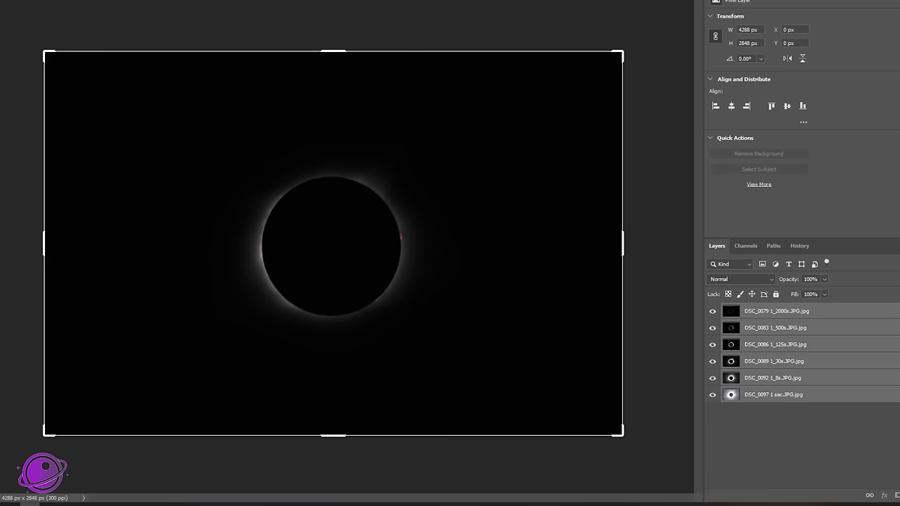
# Convert the six layers to a smart object, set Stack Mode to Mean, then rasterize it
pyautogui.rightClick(801, 311)
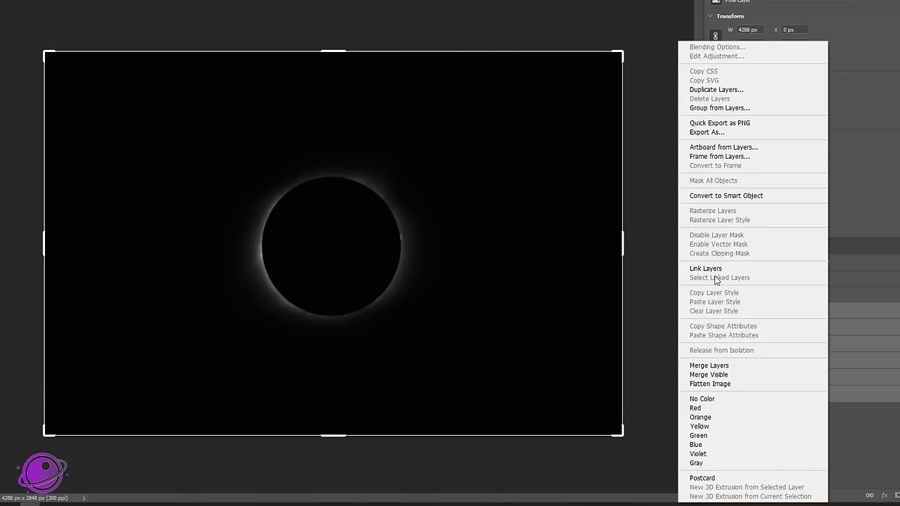
pyautogui.click(738, 192)
pyautogui.click(67, 4)
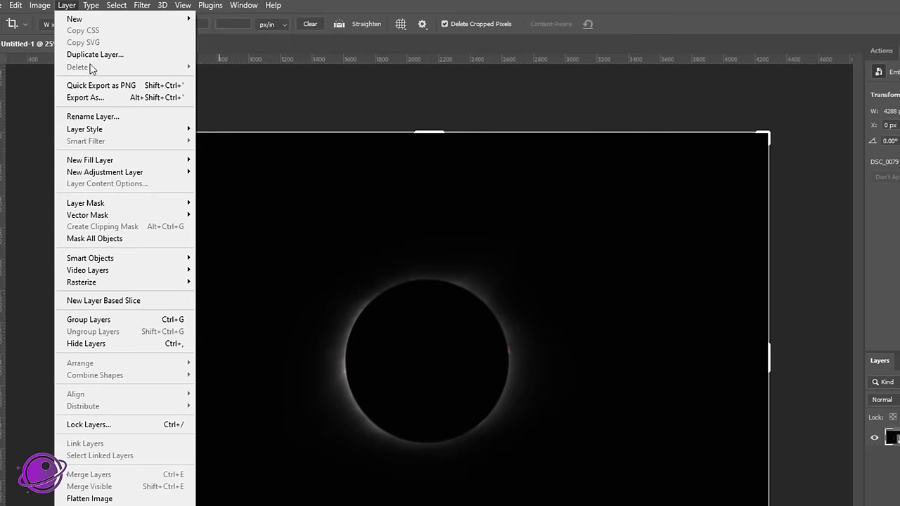
pyautogui.moveTo(173, 258)
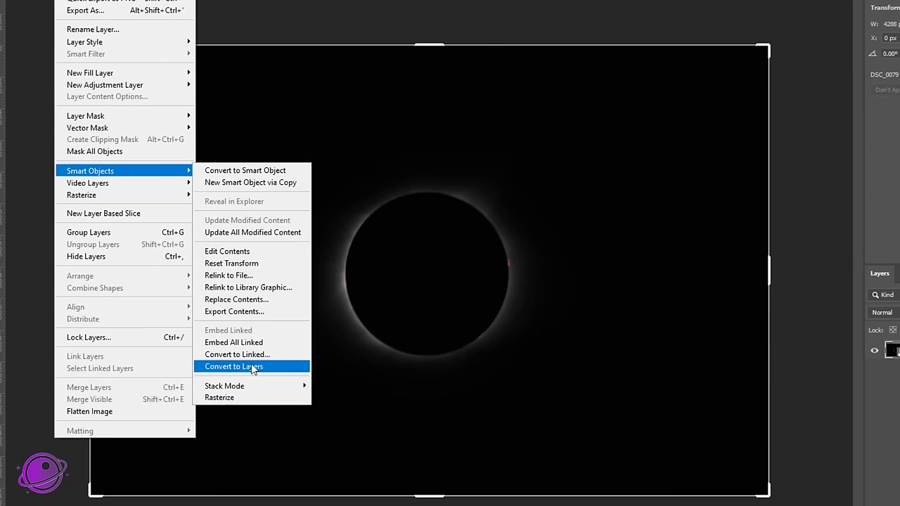
pyautogui.moveTo(235, 392)
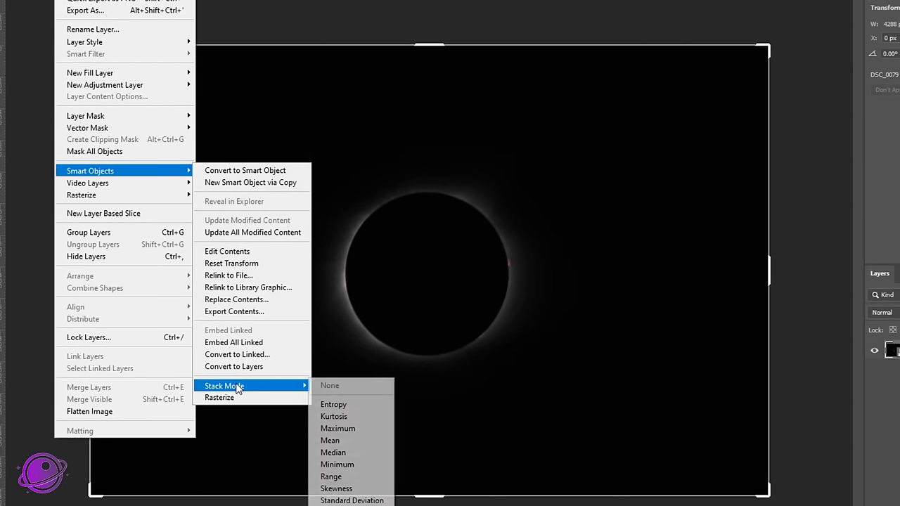
pyautogui.click(343, 441)
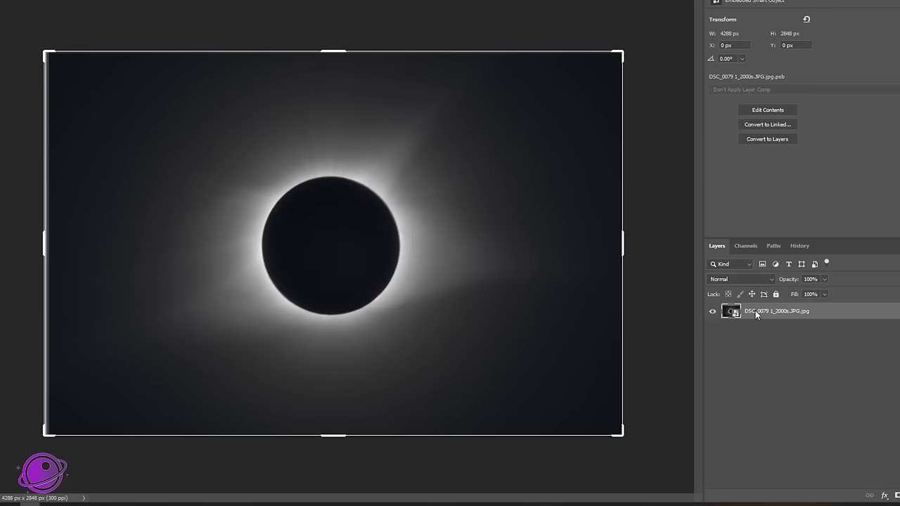
pyautogui.rightClick(756, 314)
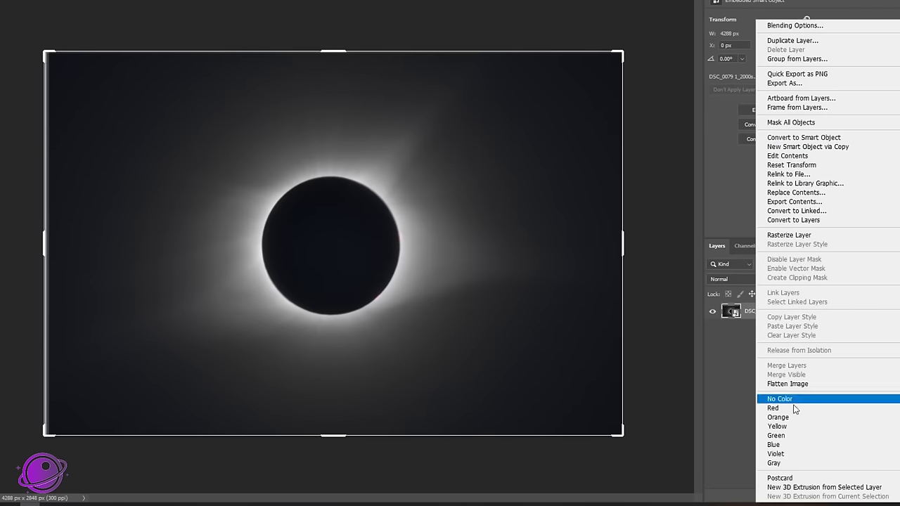
pyautogui.click(789, 234)
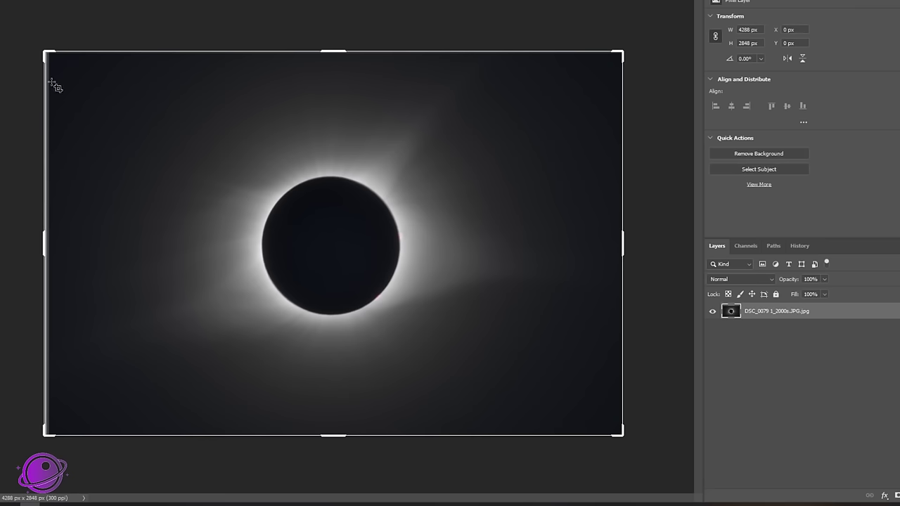
# Crop the image edges slightly inward to 4152 × 2720 px
pyautogui.press('c')
pyautogui.moveTo(44, 51); pyautogui.dragTo(50, 57)
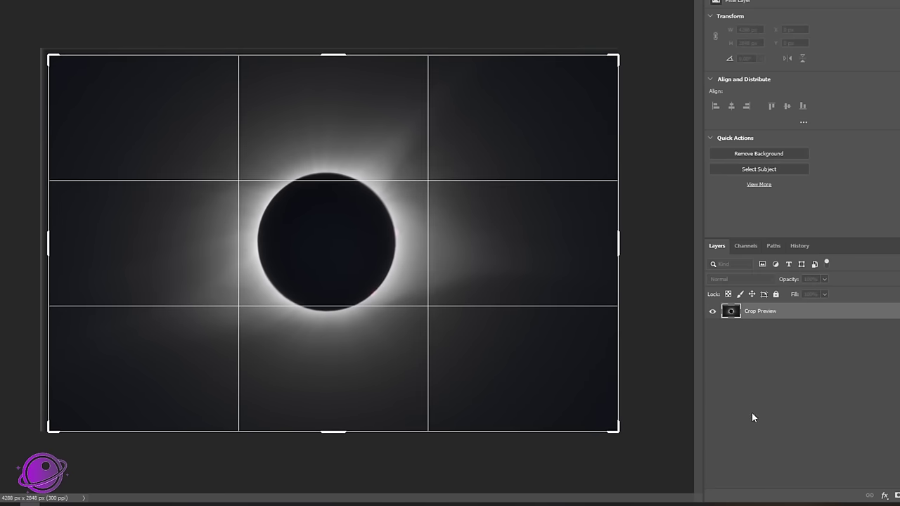
pyautogui.moveTo(612, 427)
pyautogui.mouseDown()
pyautogui.moveTo(612, 411)
pyautogui.moveTo(613, 423)
pyautogui.mouseUp()
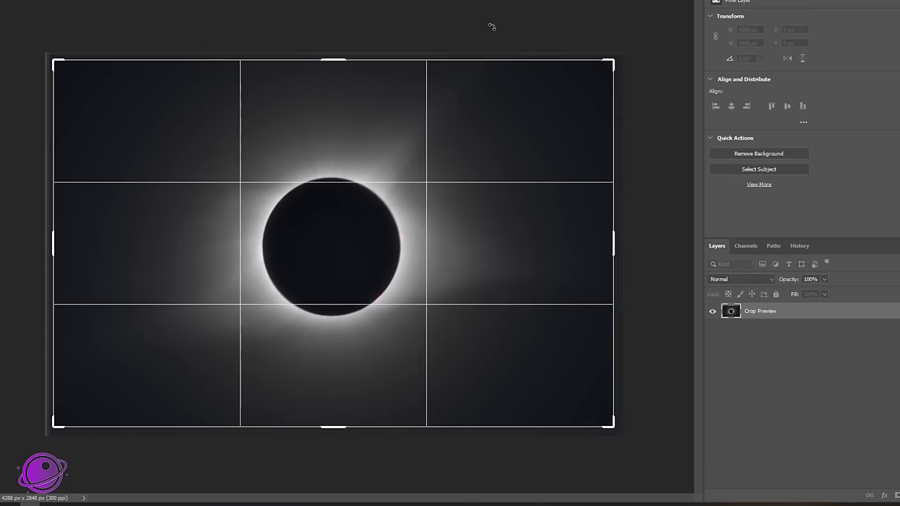
pyautogui.press('Return')
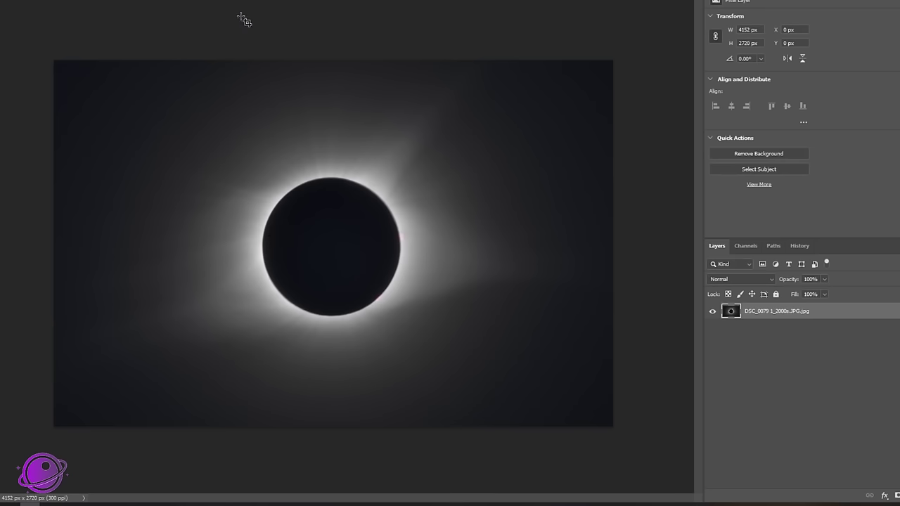
# Save the cropped document to the computer as OG.psd
pyautogui.click(0, 0)
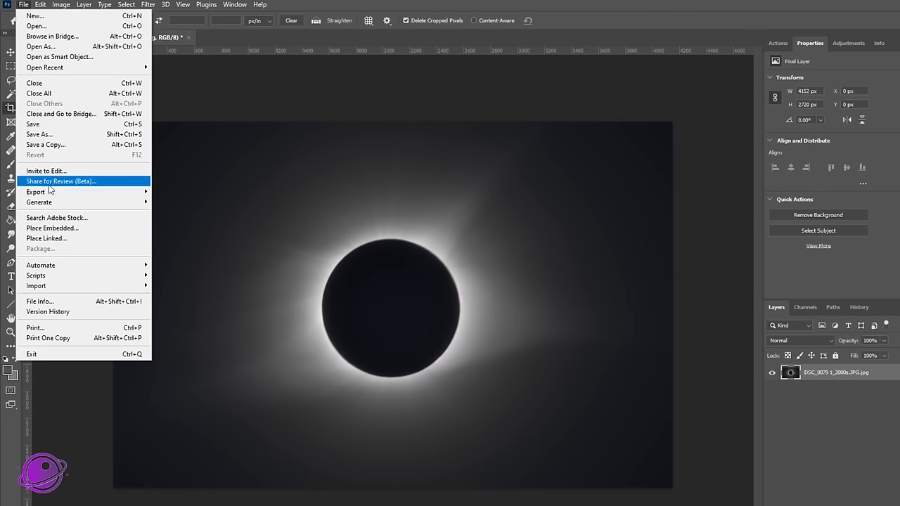
pyautogui.click(48, 133)
pyautogui.click(319, 448)
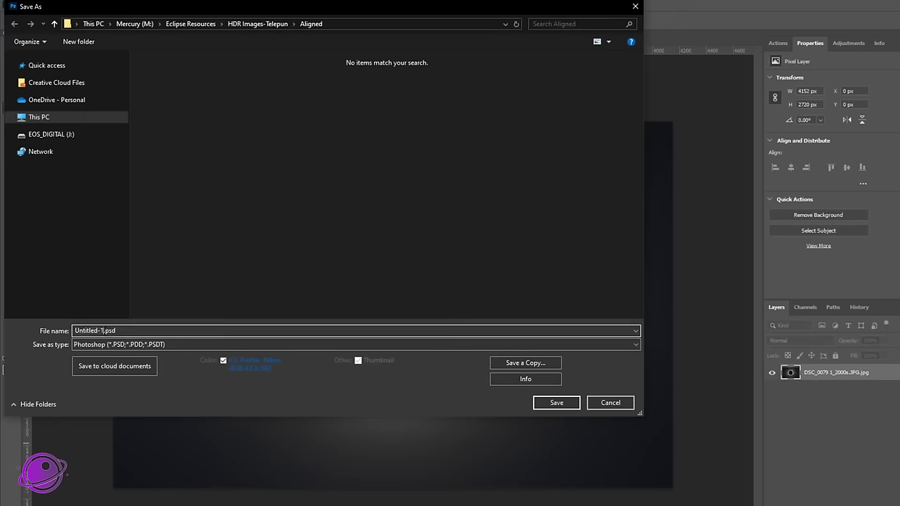
pyautogui.write('OG')
pyautogui.press('Return')
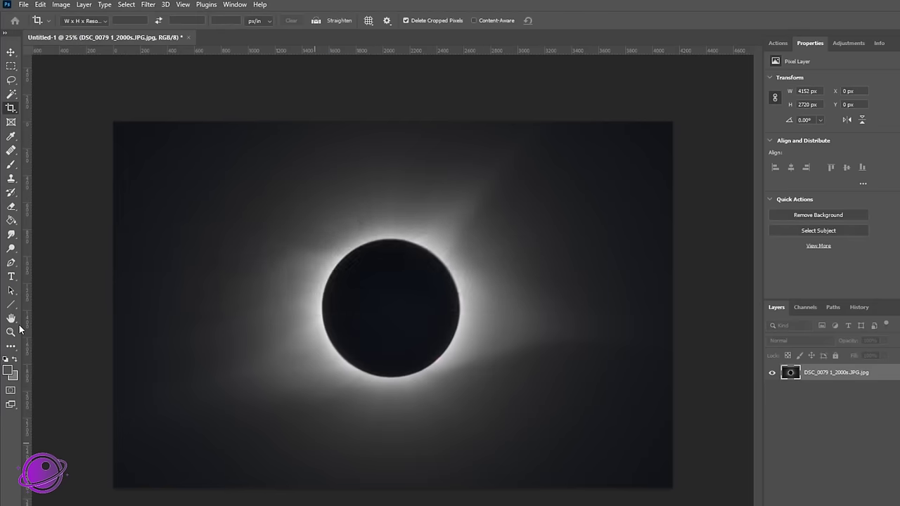
pyautogui.click(439, 232)
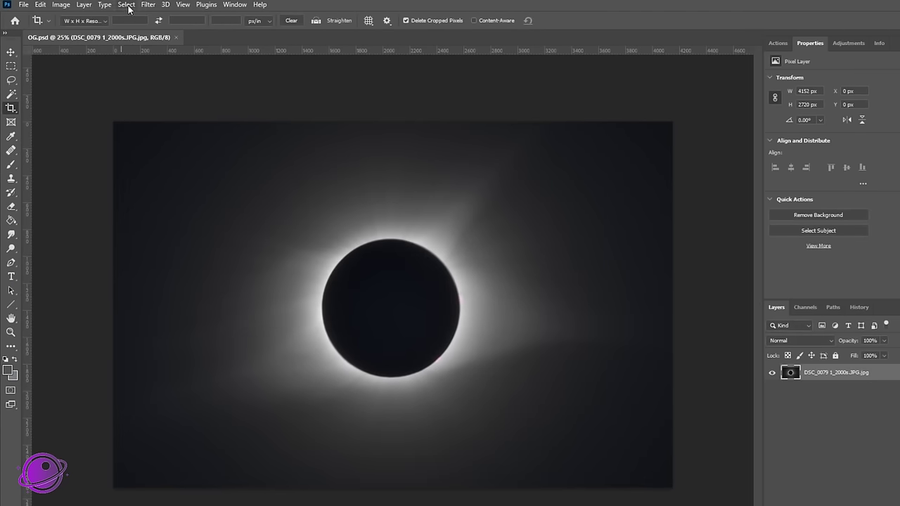
# Apply a Best-quality Spin radial blur, lowering the Amount from 62 to a subtle level
pyautogui.click(148, 5)
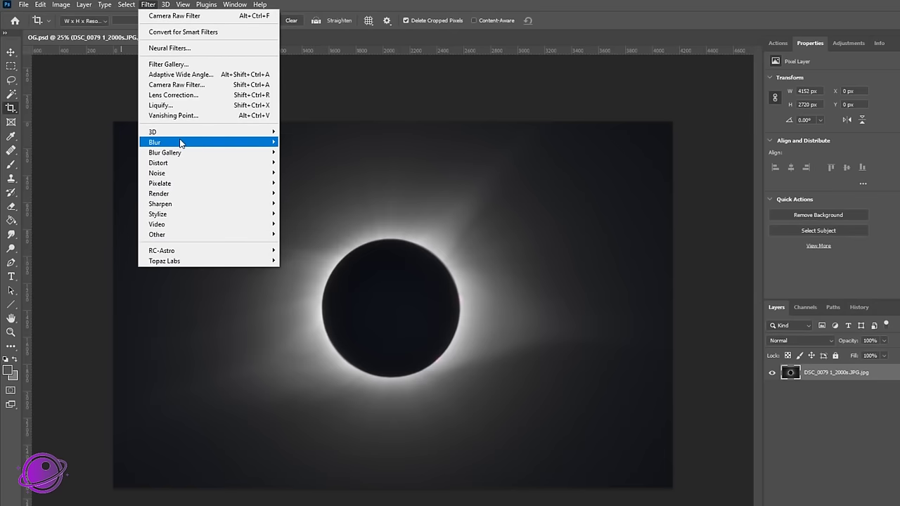
pyautogui.moveTo(180, 143)
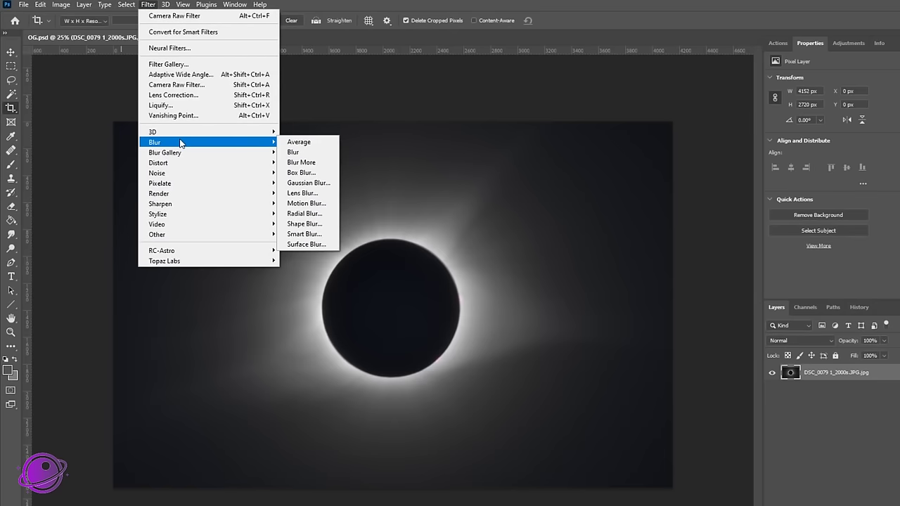
pyautogui.click(309, 215)
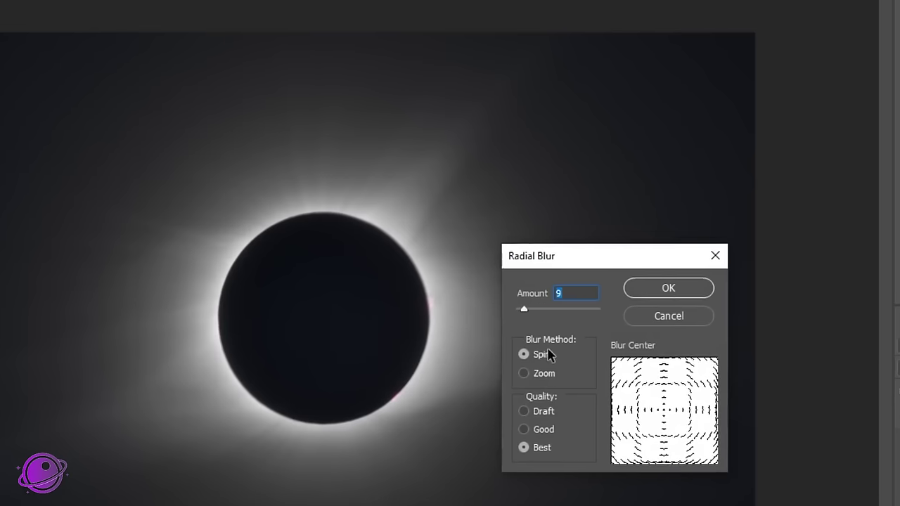
pyautogui.click(552, 302)
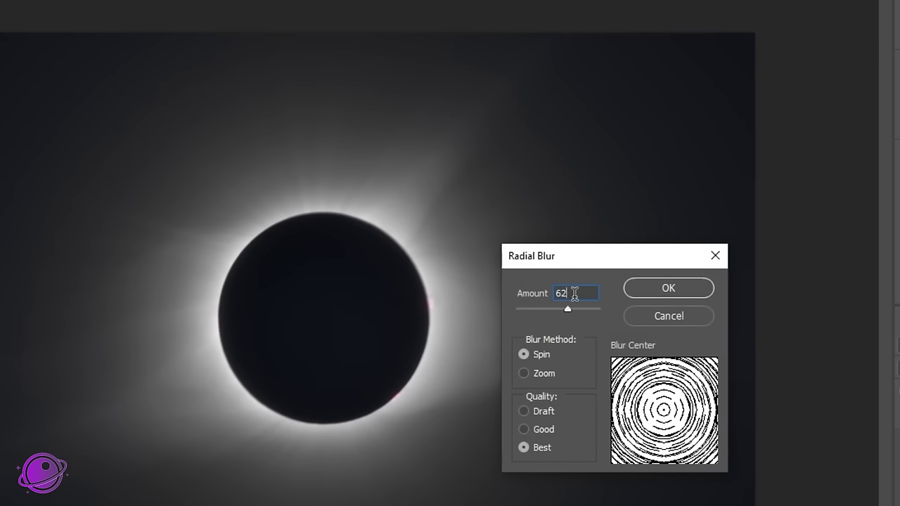
pyautogui.moveTo(569, 311); pyautogui.dragTo(524, 310)
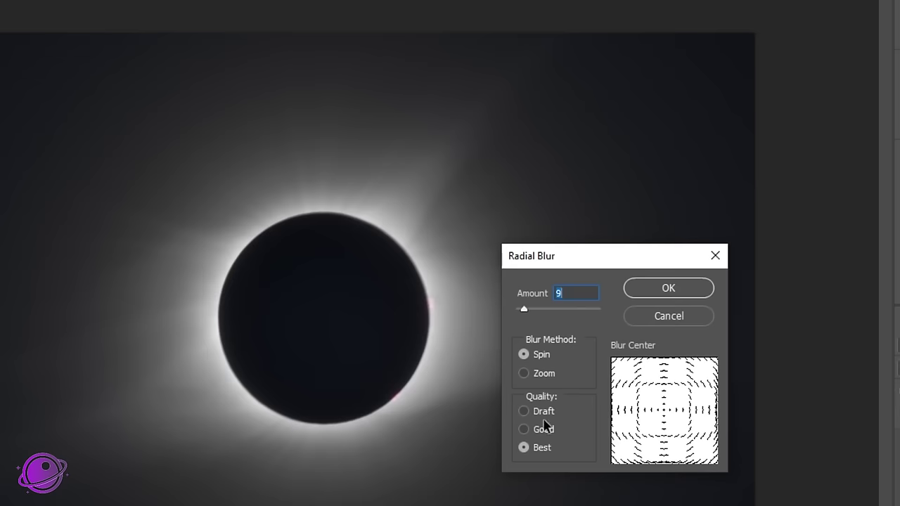
pyautogui.click(669, 289)
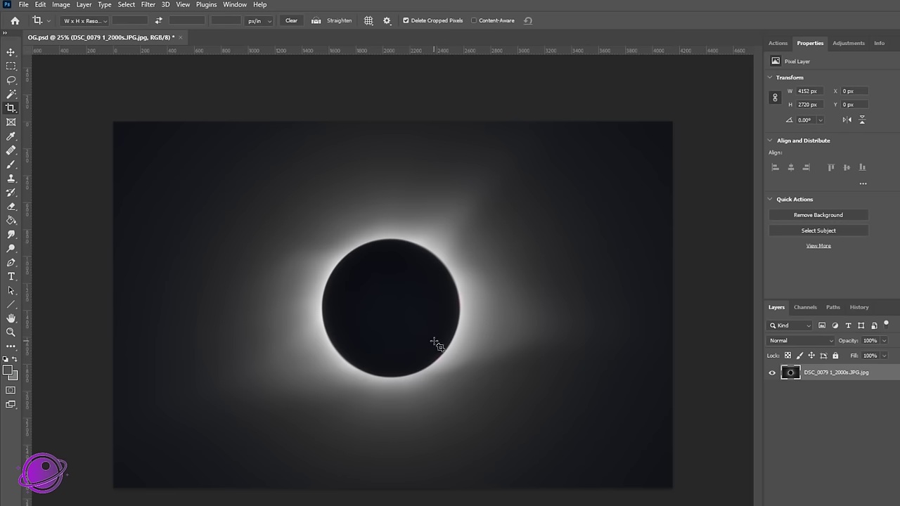
# Save the radial-blurred document as a separate Photoshop file, Blur.psd
pyautogui.click(25, 9)
pyautogui.click(42, 134)
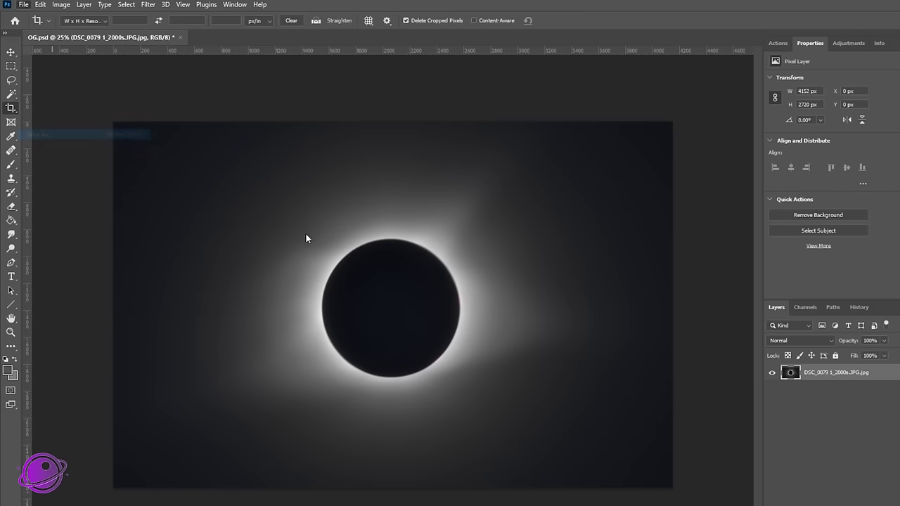
pyautogui.write('HD')
pyautogui.press('BackSpace')
pyautogui.press('BackSpace')
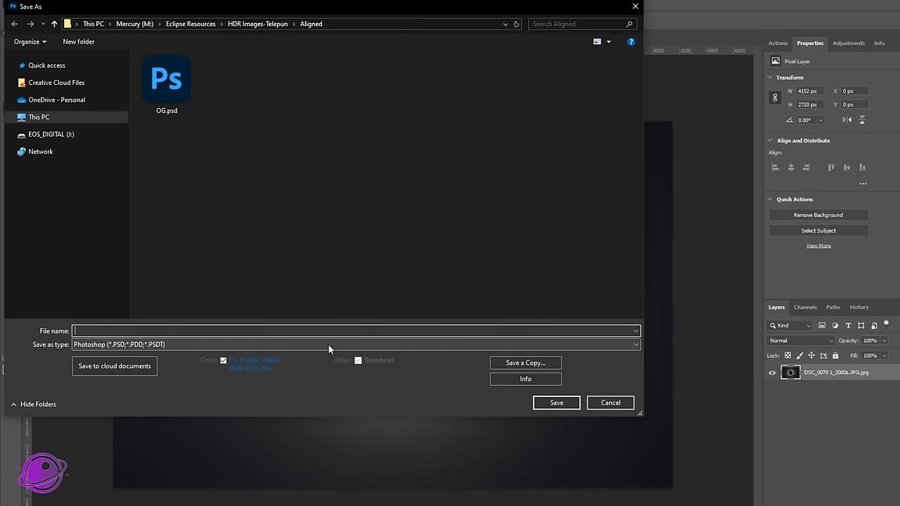
pyautogui.write('OG')
pyautogui.press('Return')
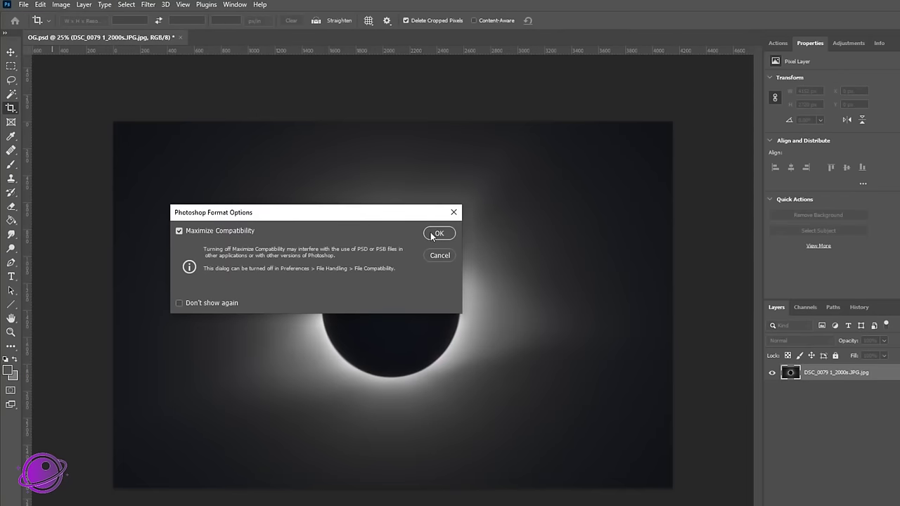
pyautogui.click(437, 234)
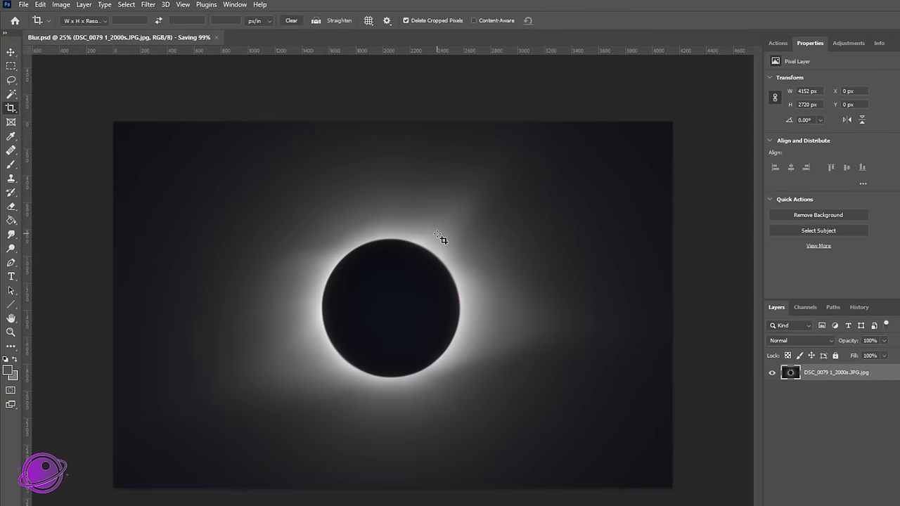
# Open the original OG.psd alongside the blurred version
pyautogui.click(23, 5)
pyautogui.click(35, 26)
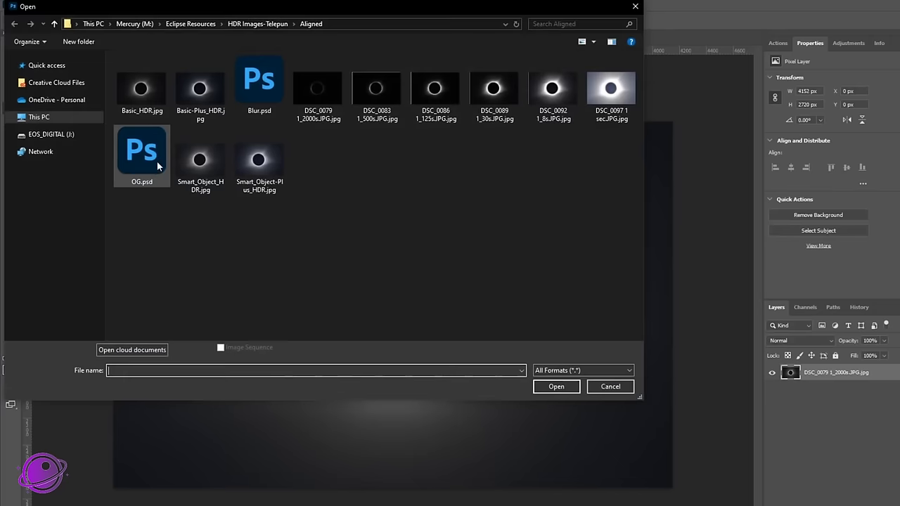
pyautogui.click(143, 153)
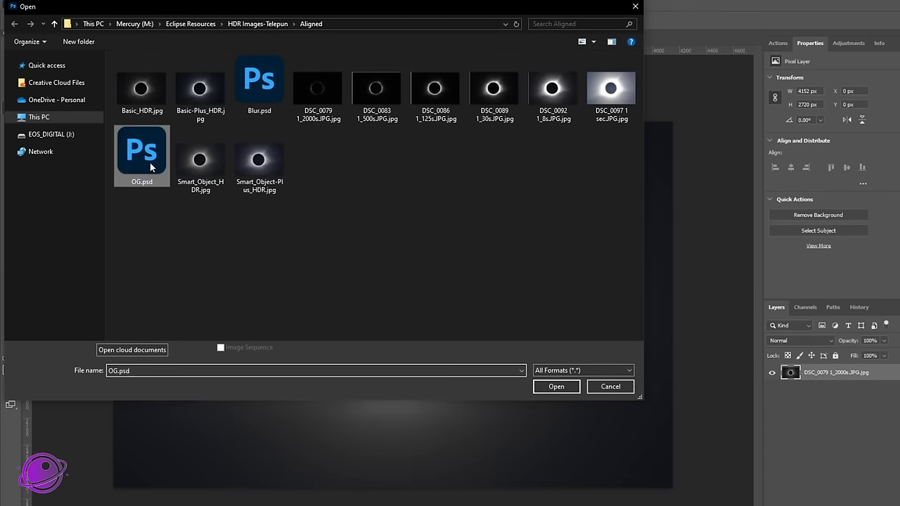
pyautogui.click(569, 389)
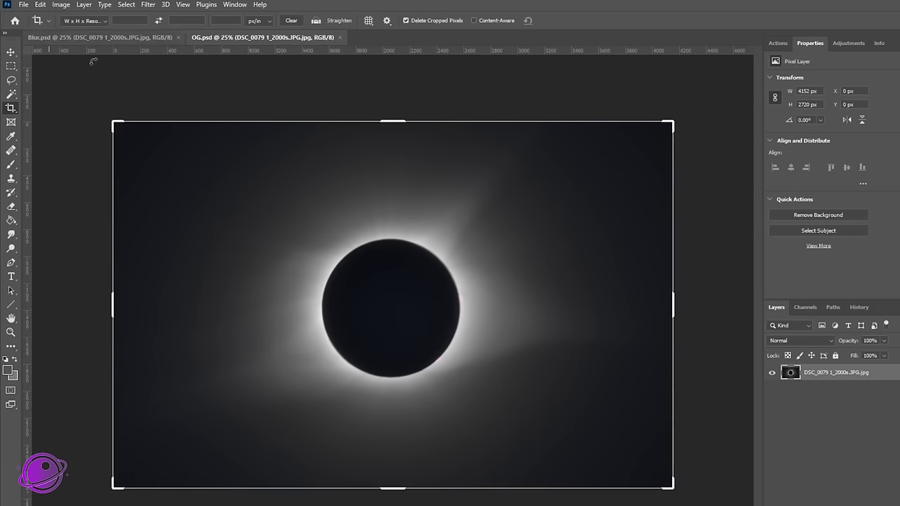
# Switch to Blur.psd and back to OG.psd to compare the two
pyautogui.click(90, 38)
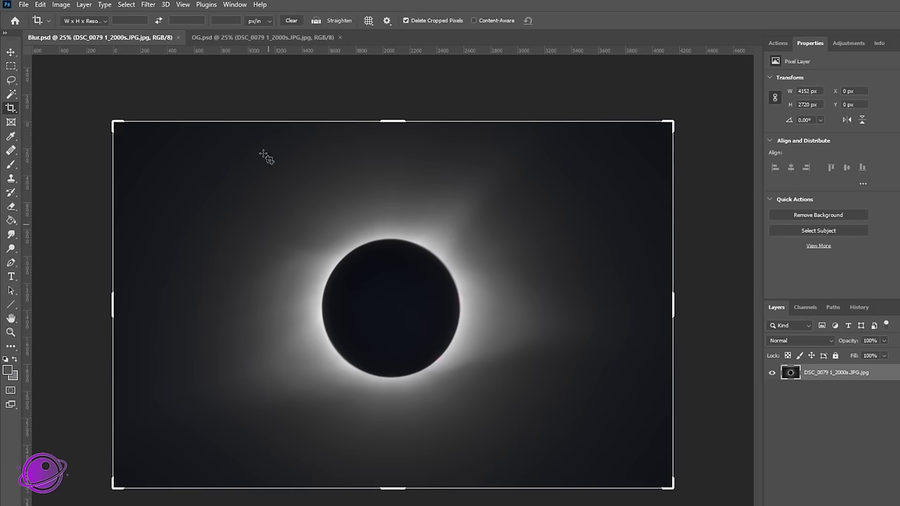
pyautogui.click(266, 39)
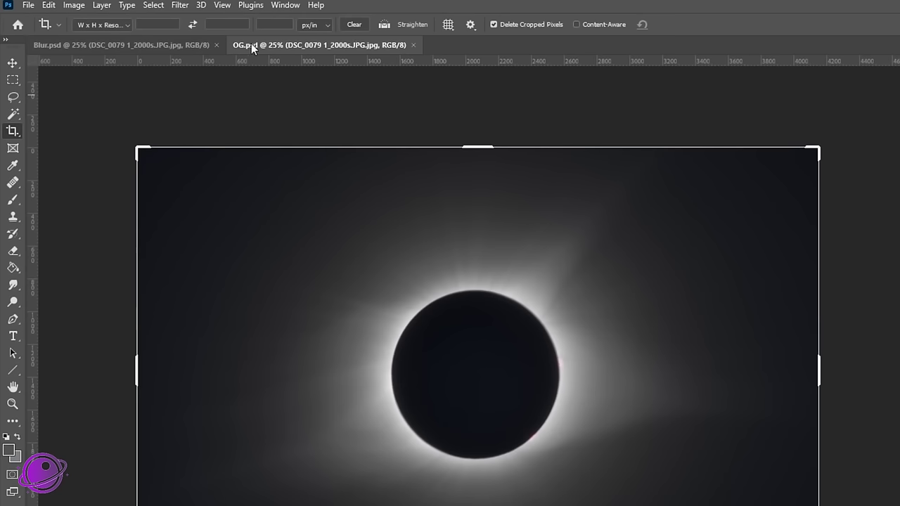
pyautogui.click(76, 6)
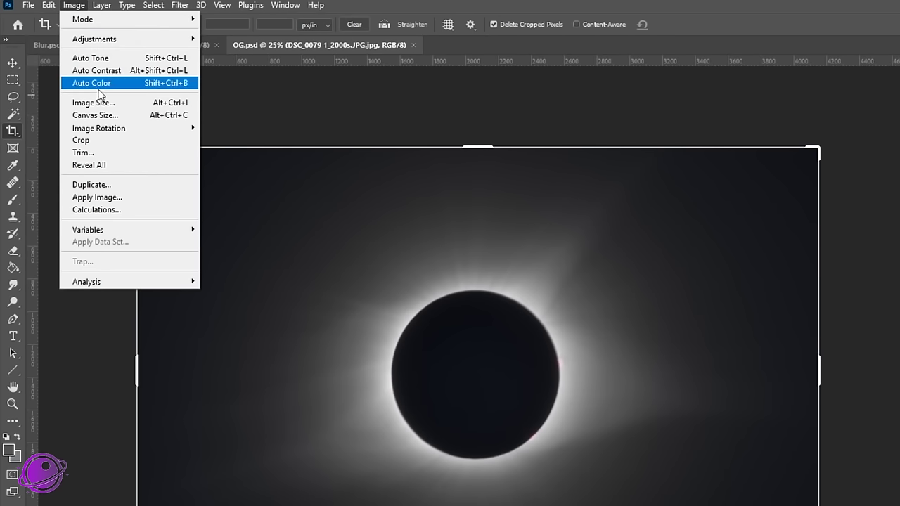
# Apply Image onto OG.psd from source Blur.psd with Subtract blending, Scale 1, Offset 50
pyautogui.click(100, 197)
pyautogui.moveTo(812, 207); pyautogui.dragTo(721, 205)
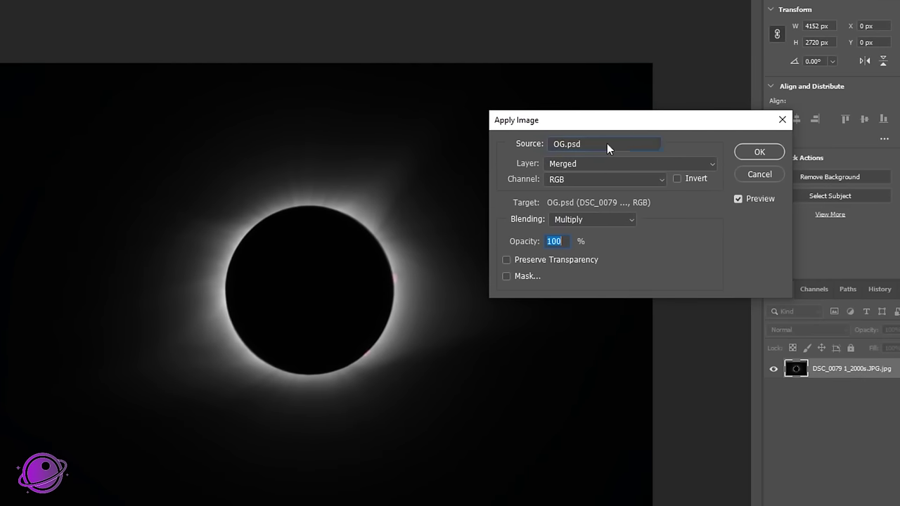
pyautogui.click(772, 228)
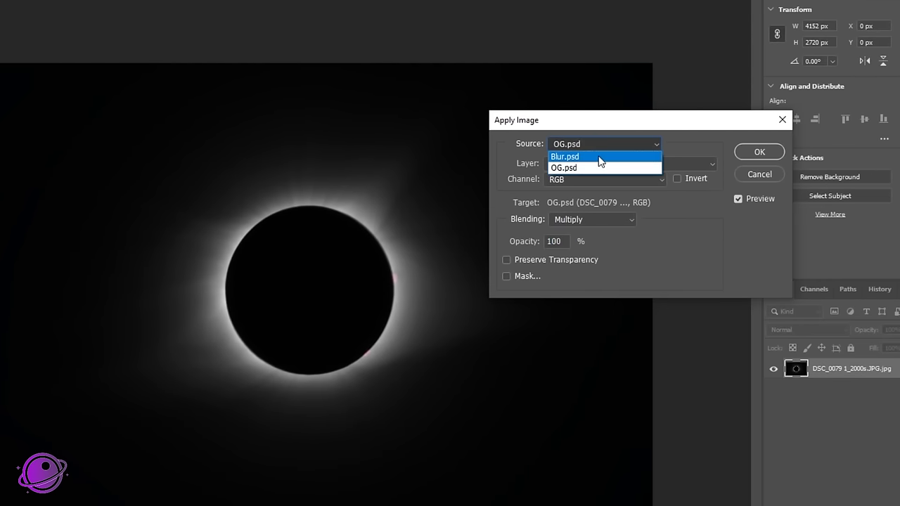
pyautogui.click(599, 157)
pyautogui.click(579, 220)
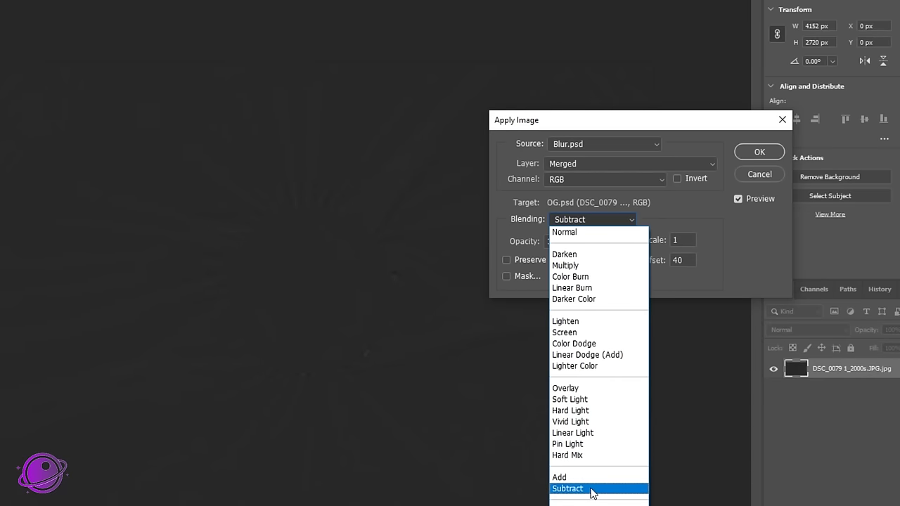
pyautogui.click(590, 490)
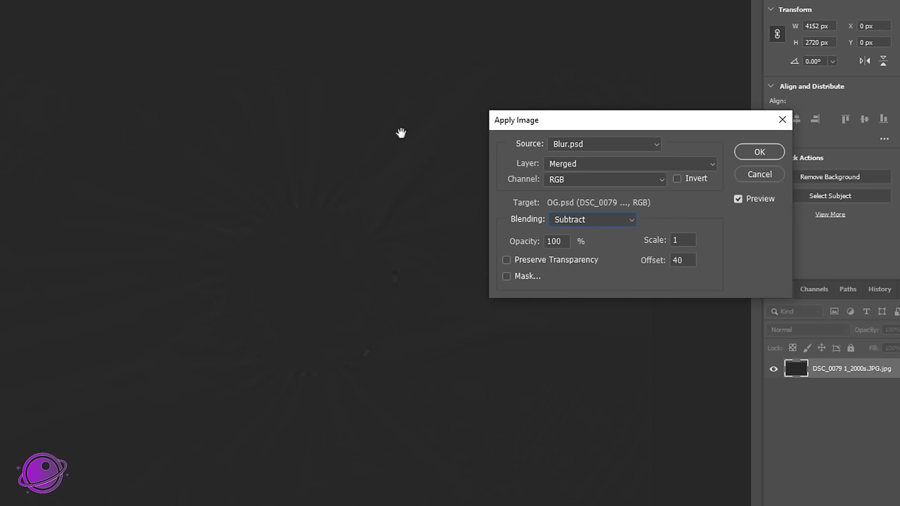
pyautogui.doubleClick(564, 241)
pyautogui.write('75')
pyautogui.press('Up')
pyautogui.press('Up')
pyautogui.press('Up')
pyautogui.press('Up')
pyautogui.press('Up')
pyautogui.press('Up')
pyautogui.press('Up')
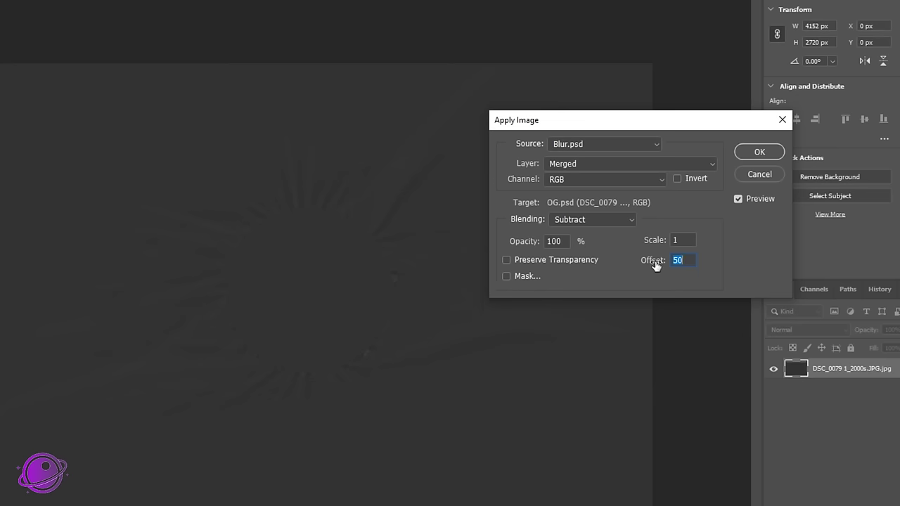
pyautogui.click(752, 153)
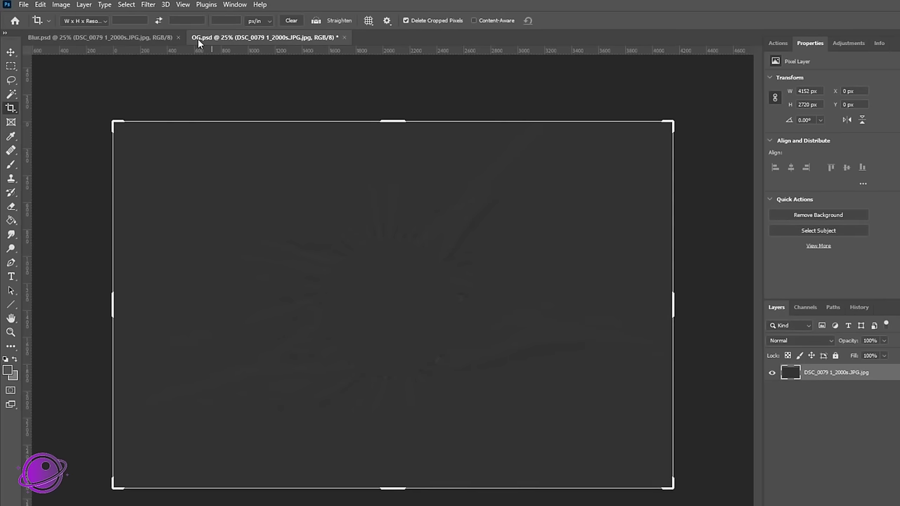
# Save the grey detail map as Subtracted.psd
pyautogui.click(23, 5)
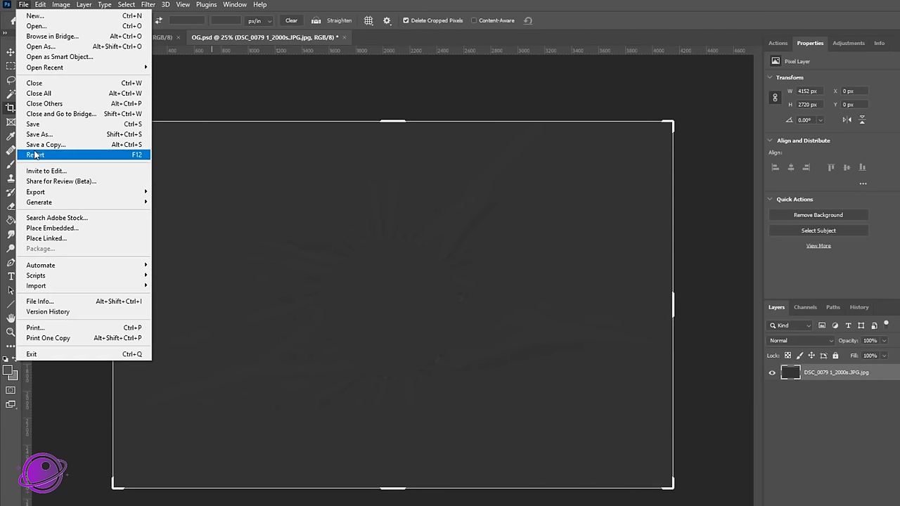
pyautogui.click(40, 134)
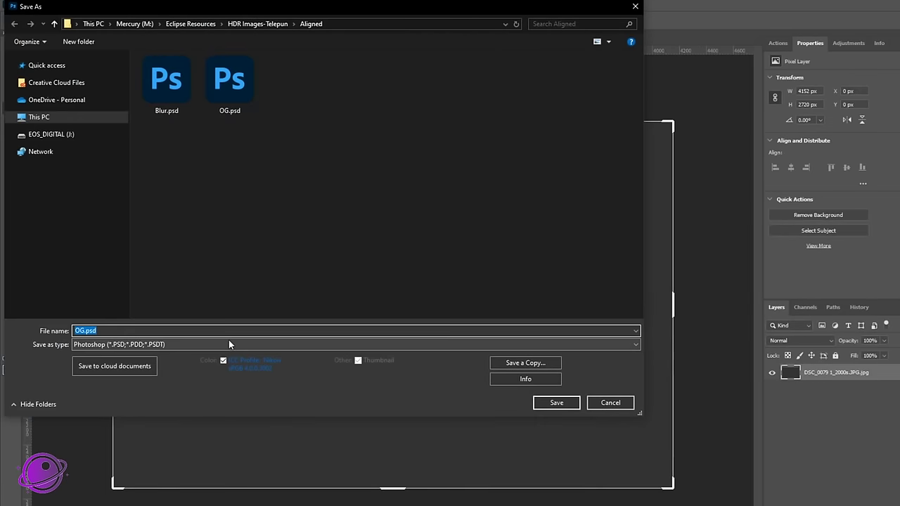
pyautogui.write('Subtracted')
pyautogui.press('Return')
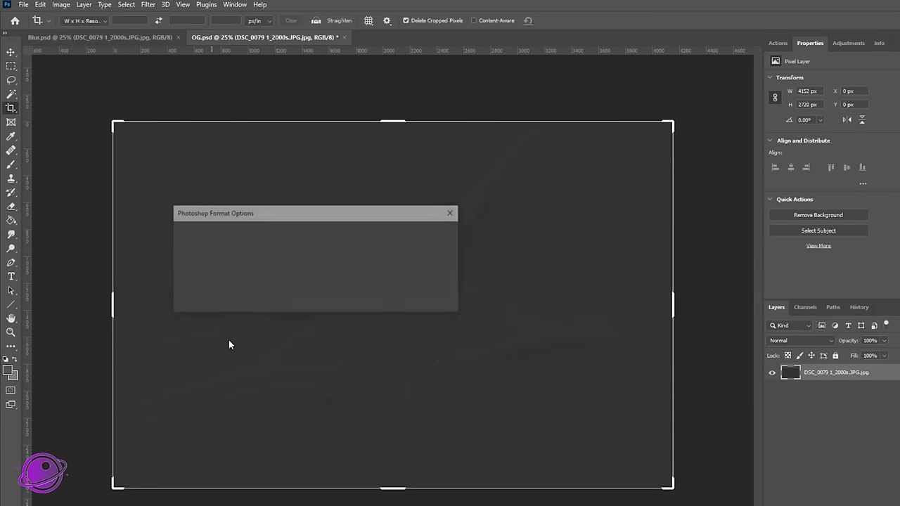
pyautogui.click(432, 239)
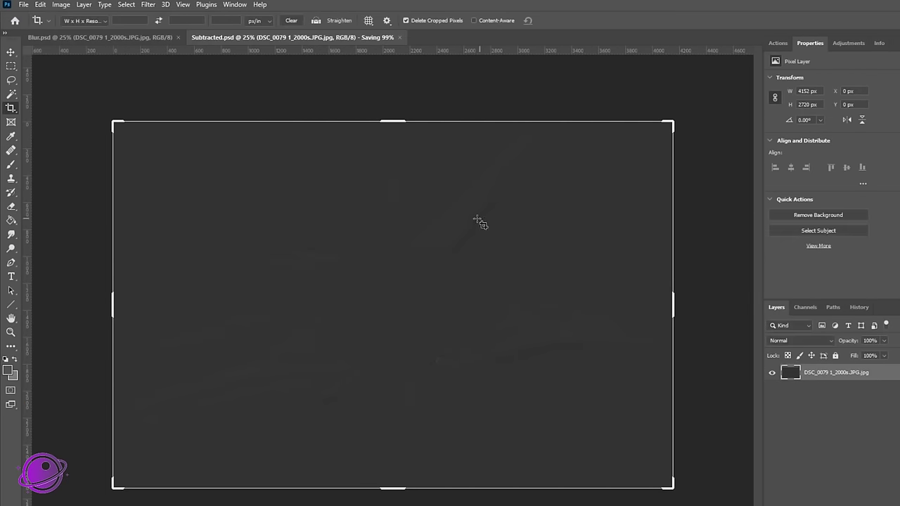
# Close Blur.psd and reopen the original OG.psd image
pyautogui.click(93, 37)
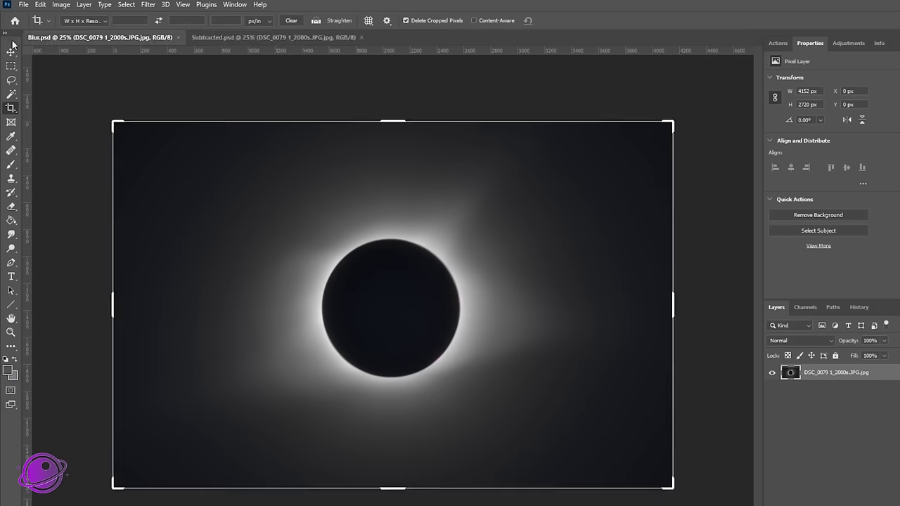
pyautogui.click(179, 37)
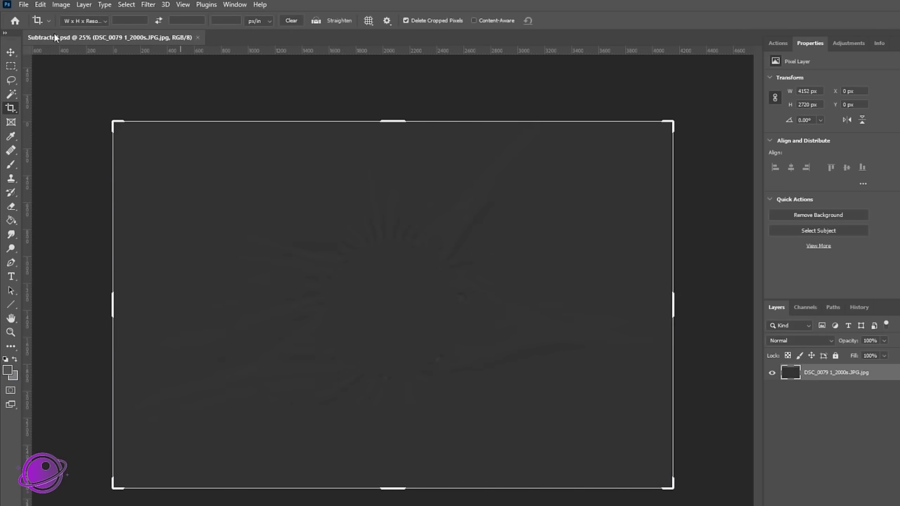
pyautogui.click(25, 7)
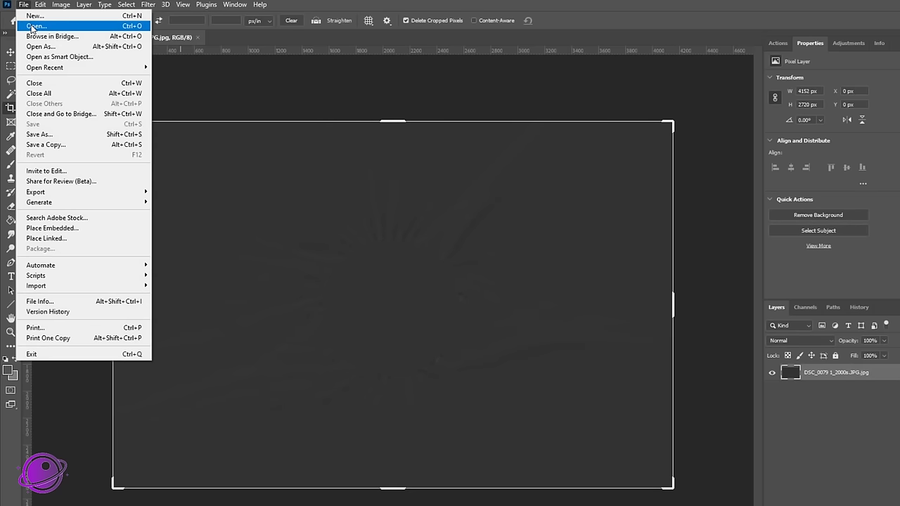
pyautogui.click(32, 28)
pyautogui.click(148, 156)
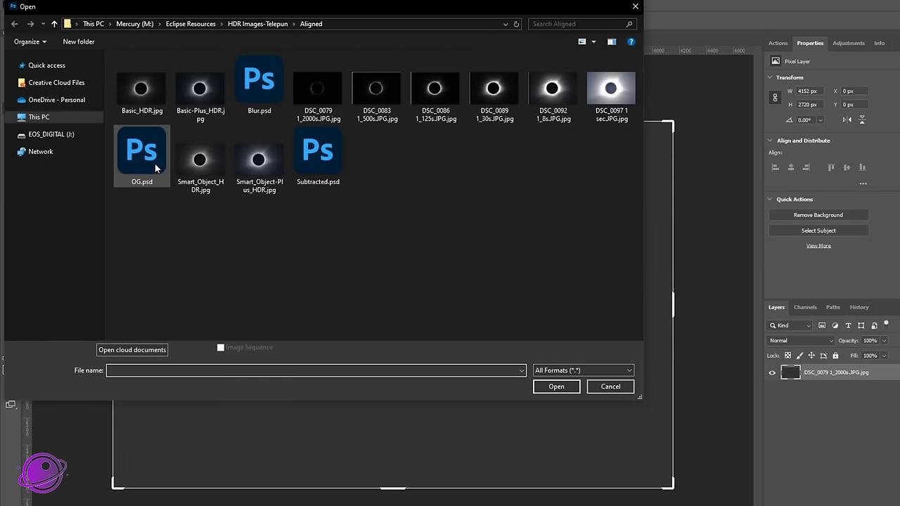
pyautogui.click(556, 387)
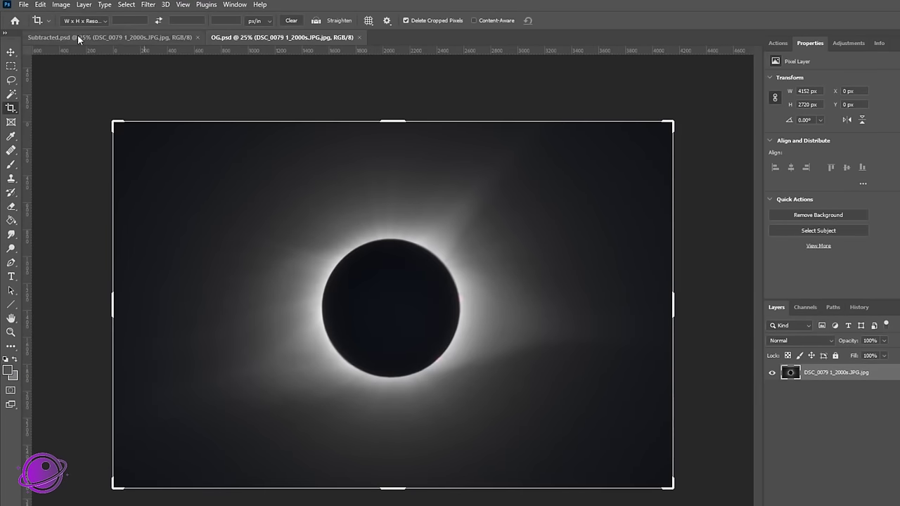
# Apply Image onto OG.psd using Subtracted.psd as the source in Multiply mode
pyautogui.click(40, 5)
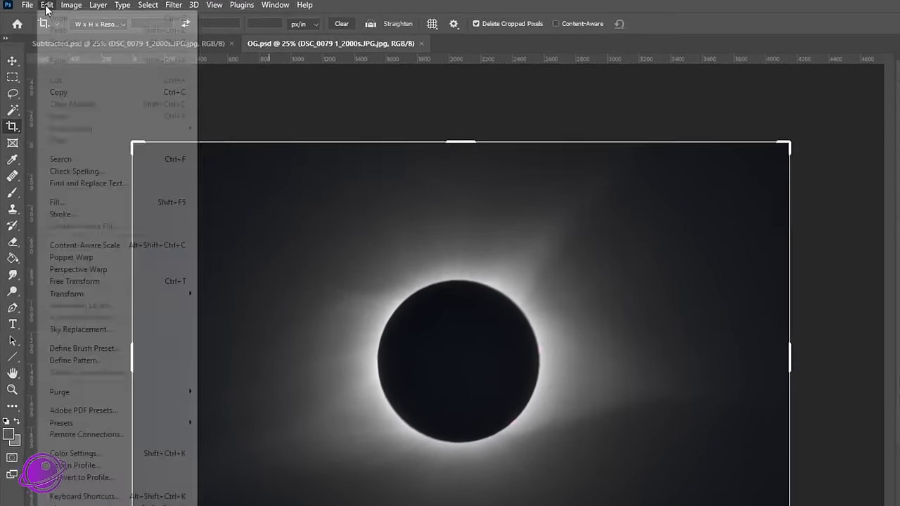
pyautogui.moveTo(70, 5)
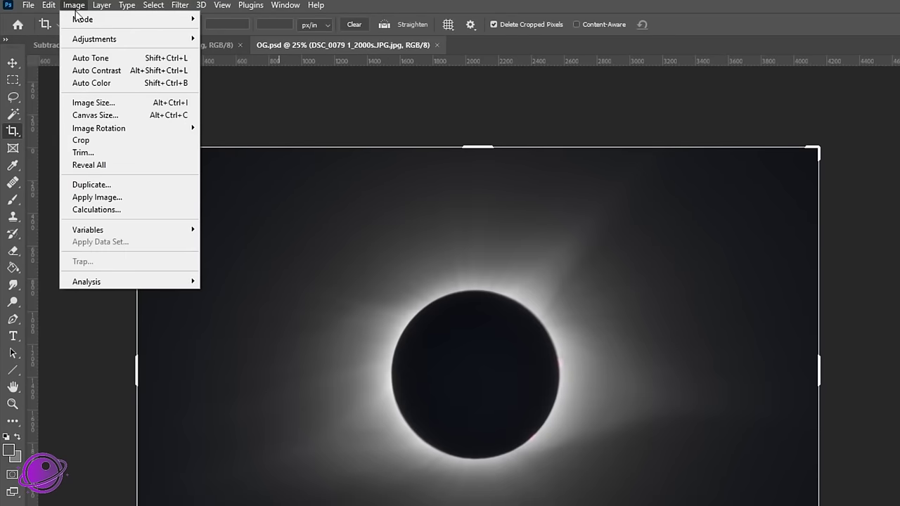
pyautogui.click(109, 196)
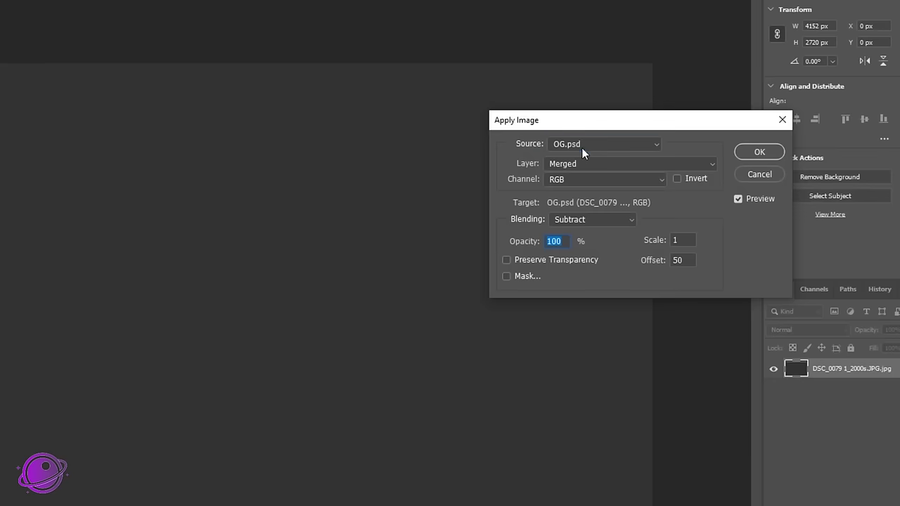
pyautogui.click(584, 144)
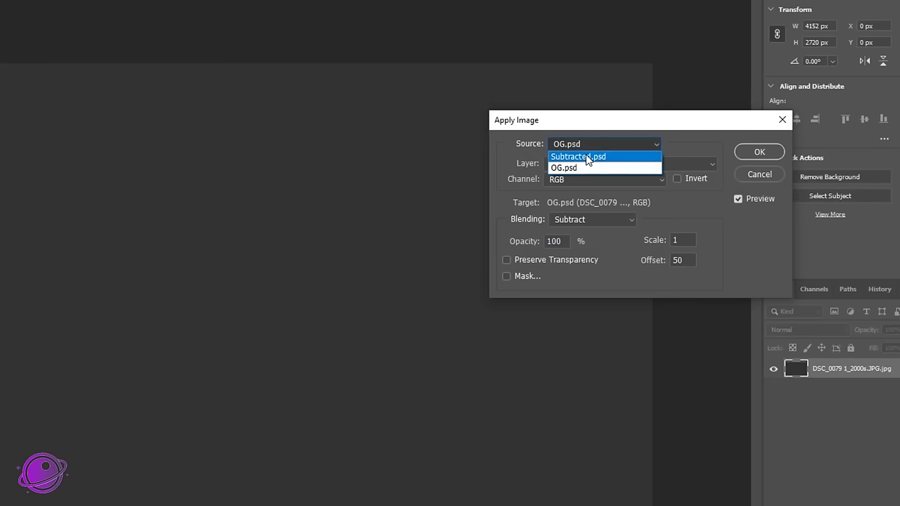
pyautogui.click(586, 156)
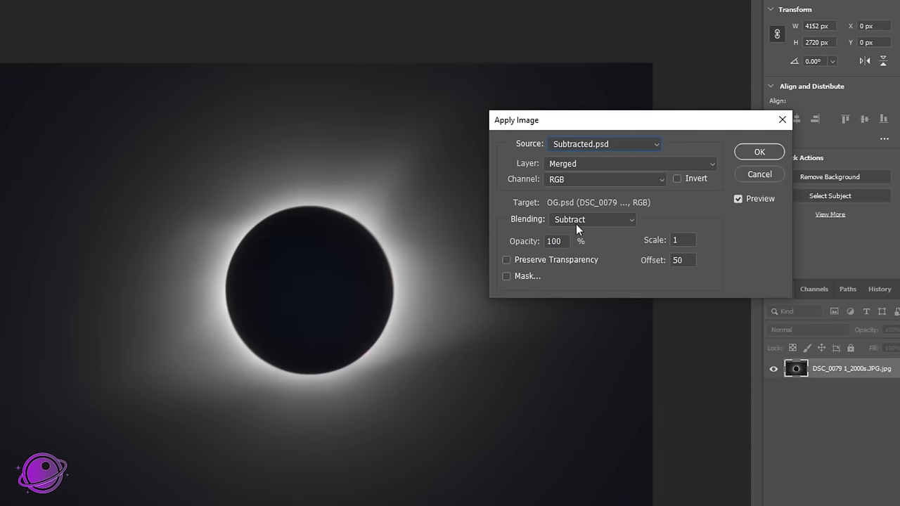
pyautogui.click(577, 222)
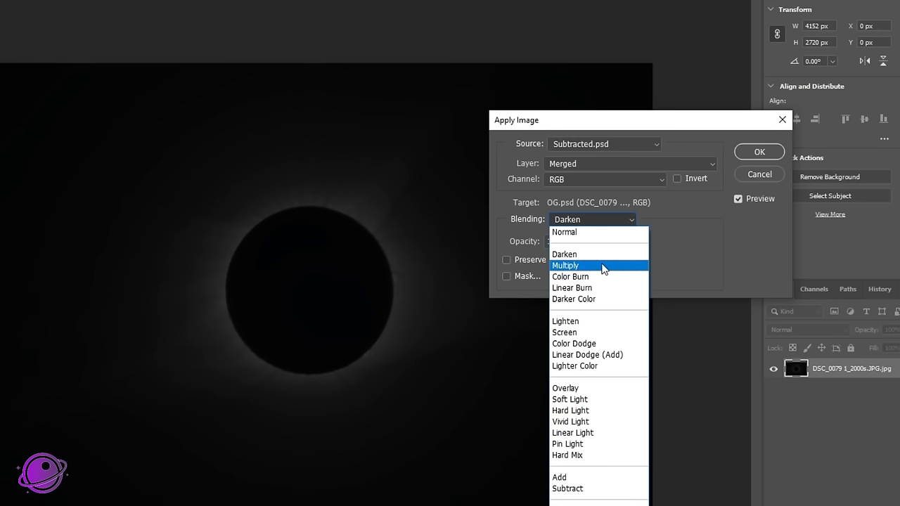
pyautogui.click(603, 266)
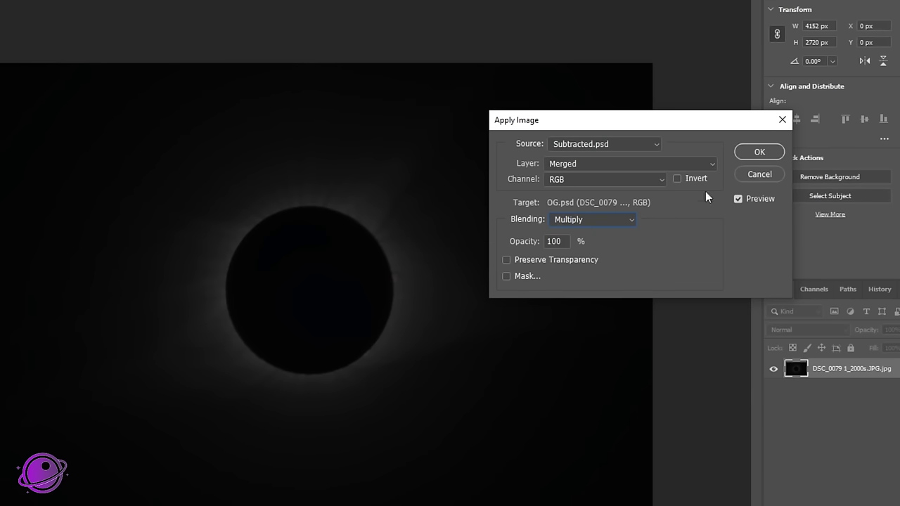
pyautogui.click(759, 153)
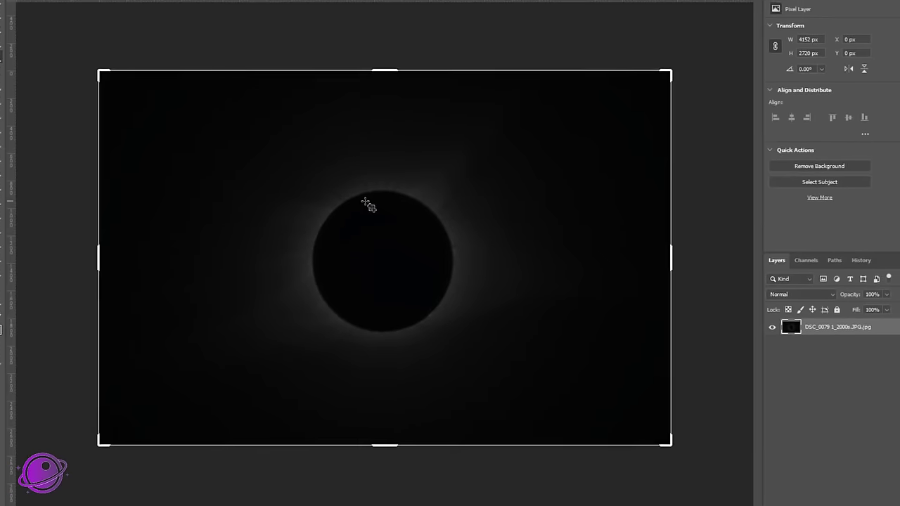
# Zoom in and out to inspect the darkened corona streaks, then select the Move tool
pyautogui.scroll(4, 293, 223)
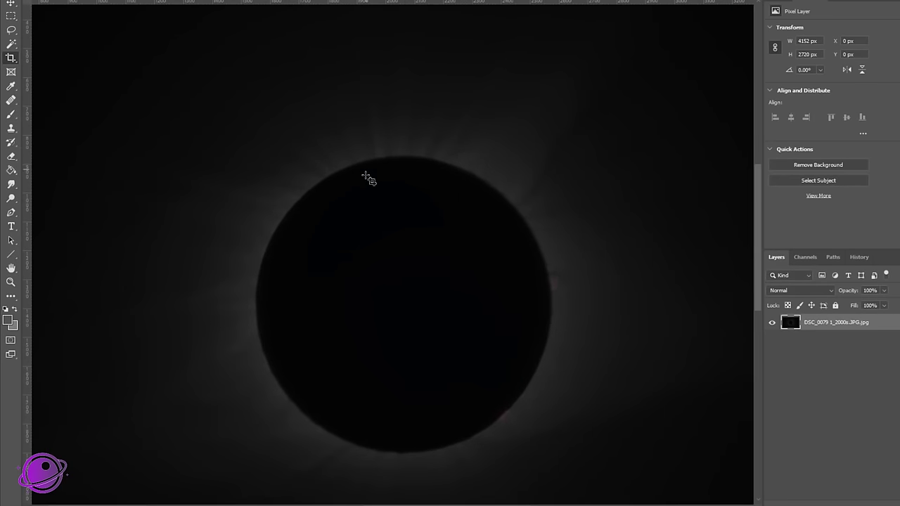
pyautogui.scroll(4, 353, 155)
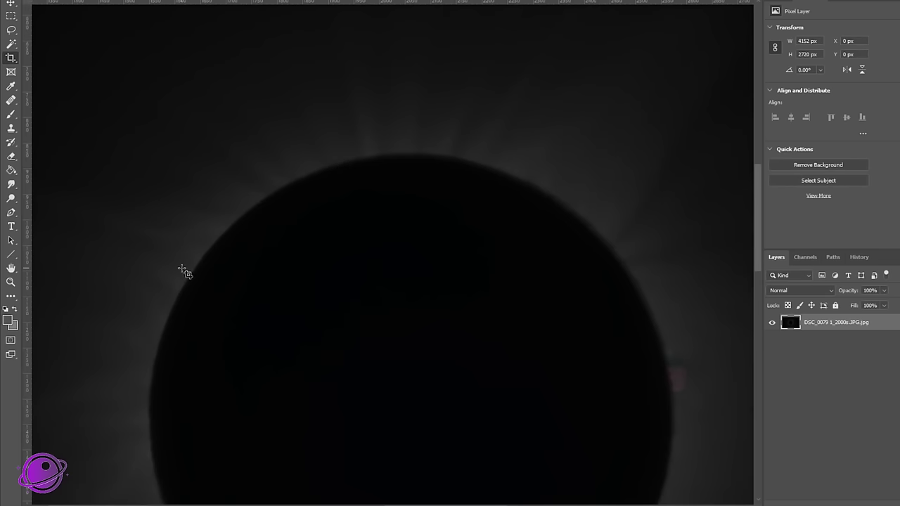
pyautogui.scroll(-5, 185, 273)
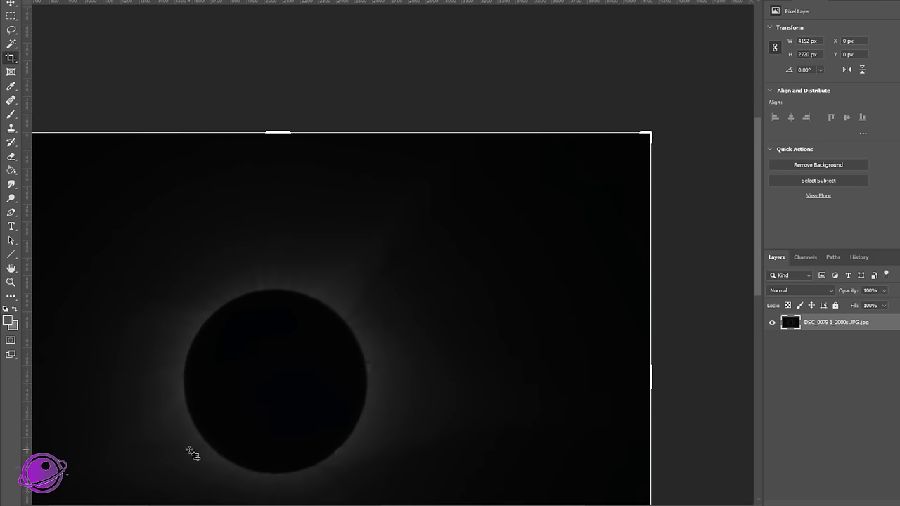
pyautogui.scroll(-4, 191, 453)
pyautogui.scroll(1, 195, 432)
pyautogui.scroll(3, 203, 445)
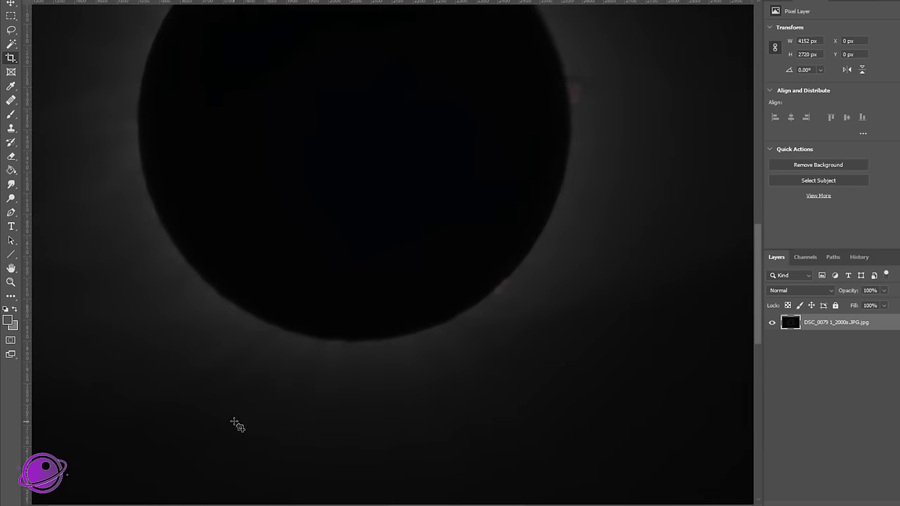
pyautogui.scroll(-5, 355, 367)
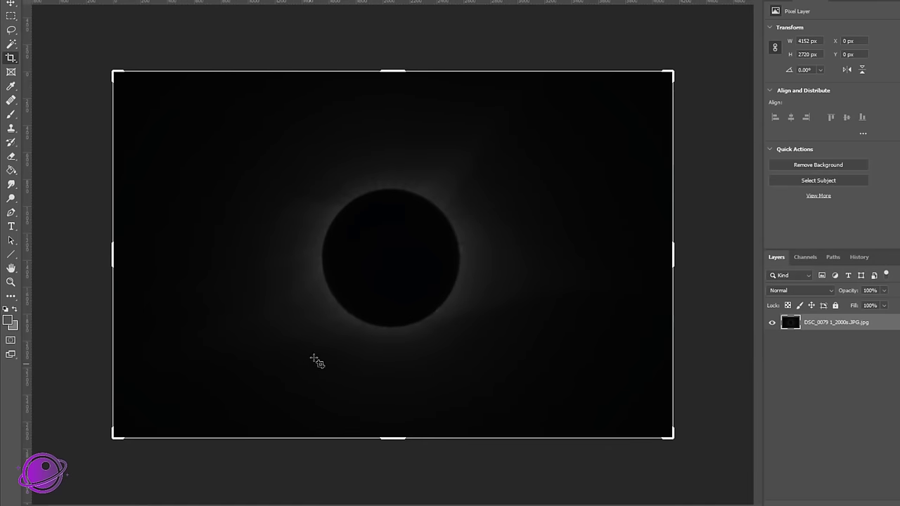
pyautogui.click(11, 4)
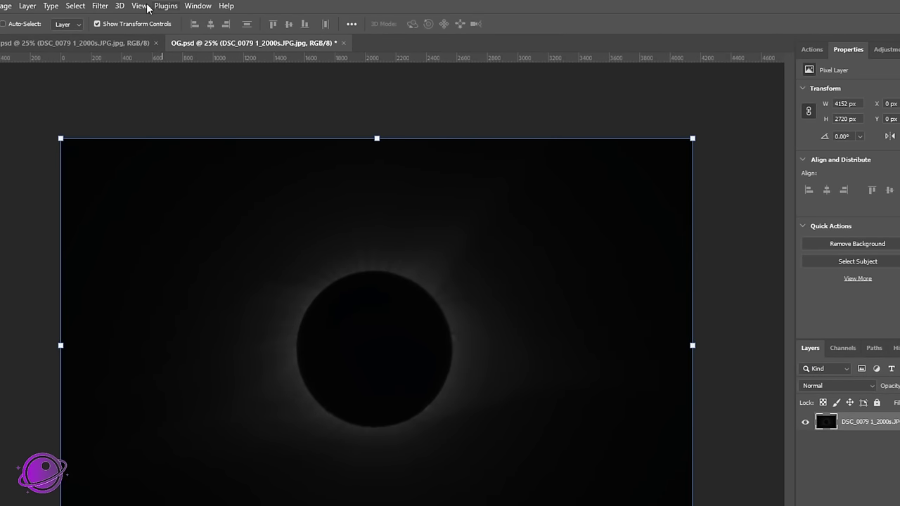
# Open the Camera Raw Filter and cool the temperature to -9
pyautogui.click(100, 6)
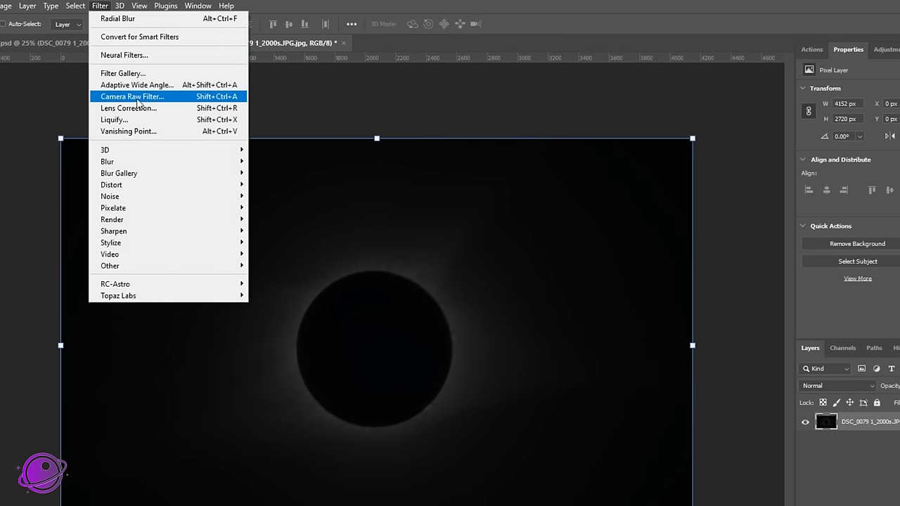
pyautogui.click(137, 98)
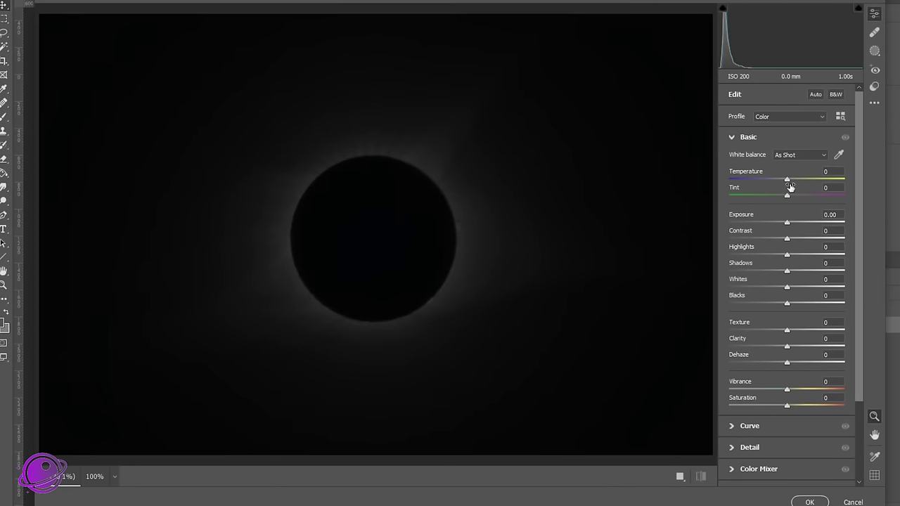
pyautogui.moveTo(788, 181); pyautogui.dragTo(784, 181)
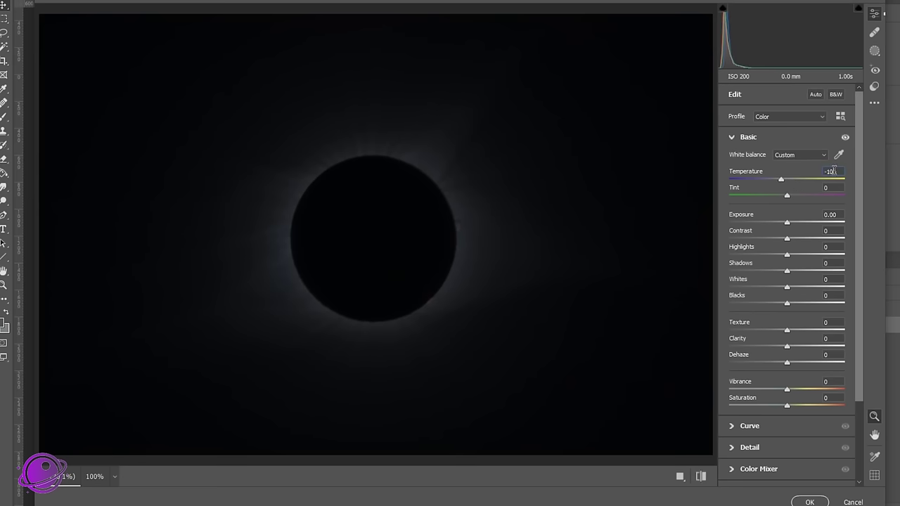
pyautogui.press('Up')
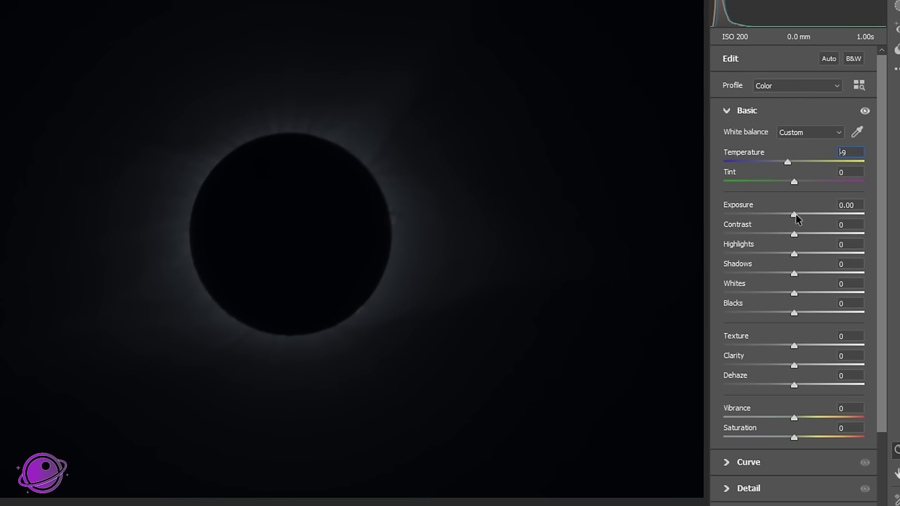
# Set exposure +0.85, contrast +22, highlights +32, shadows +54, whites +12 and blacks +21
pyautogui.moveTo(797, 218); pyautogui.dragTo(809, 240)
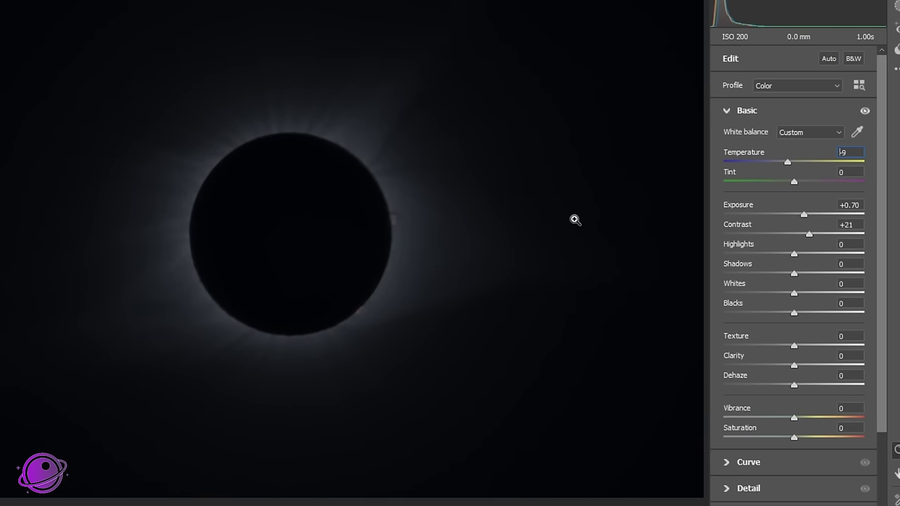
pyautogui.click(573, 219)
pyautogui.moveTo(555, 218); pyautogui.dragTo(370, 213)
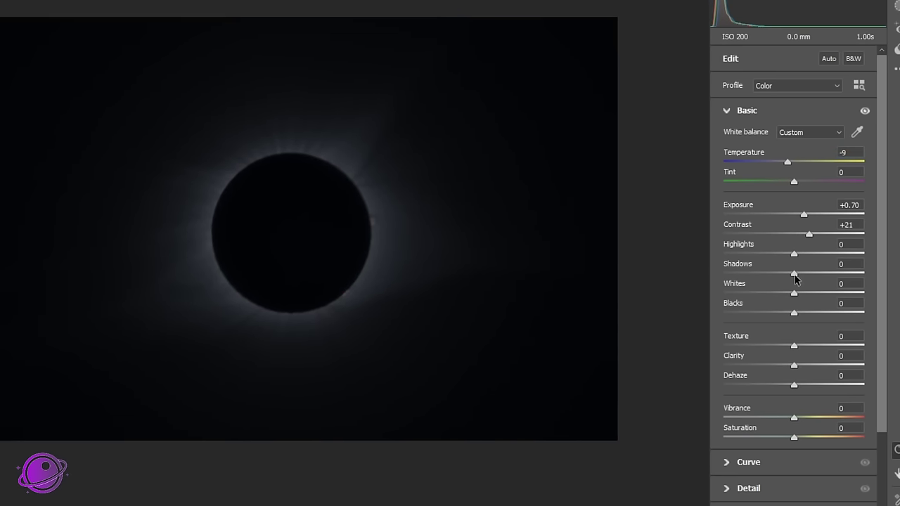
pyautogui.moveTo(795, 278); pyautogui.dragTo(818, 260)
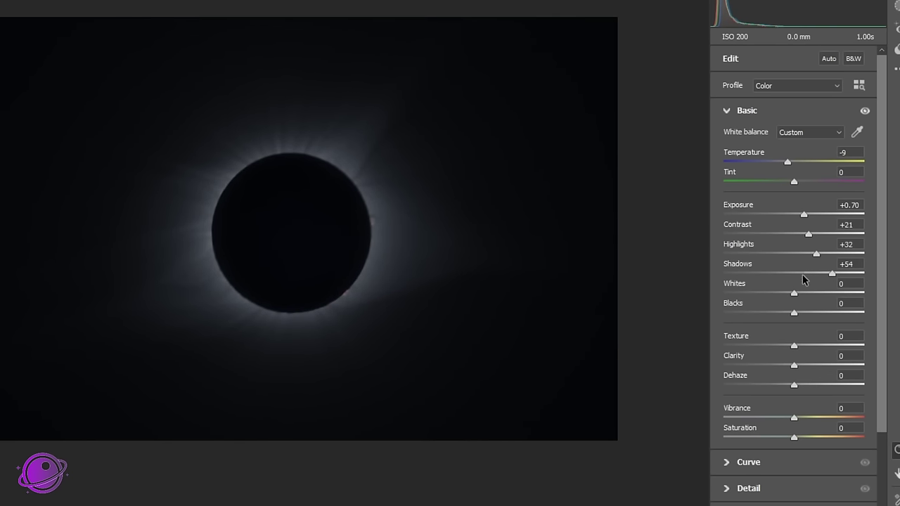
pyautogui.moveTo(794, 313); pyautogui.dragTo(803, 295)
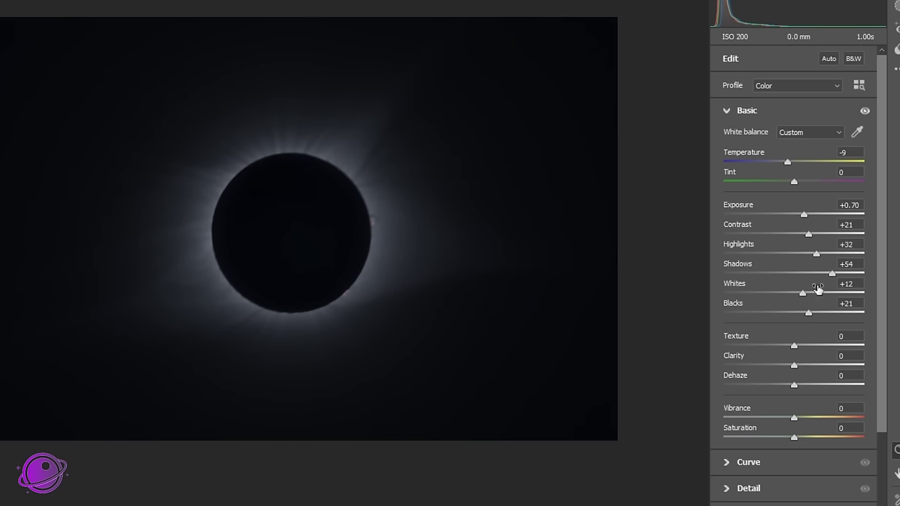
pyautogui.moveTo(803, 217); pyautogui.dragTo(809, 235)
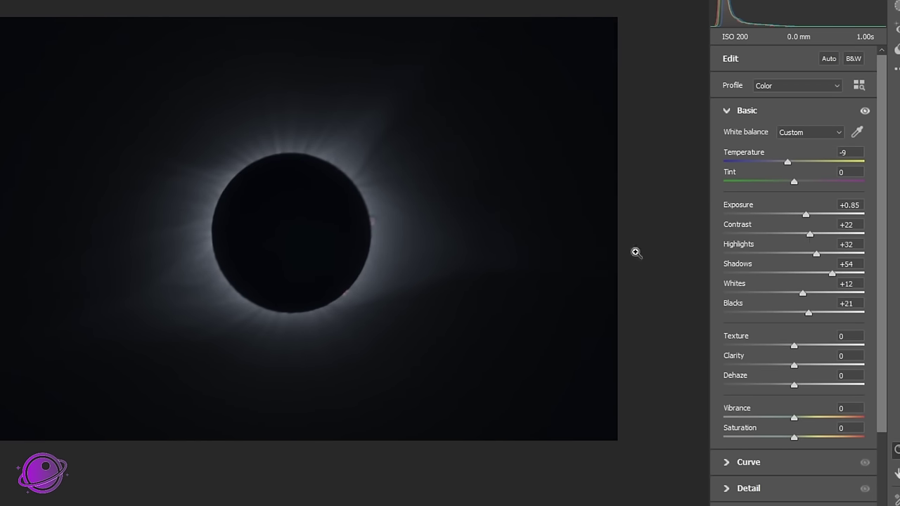
# Bring out corona structure with texture +21 and clarity +30, zooming in to inspect
pyautogui.moveTo(193, 253); pyautogui.dragTo(286, 254)
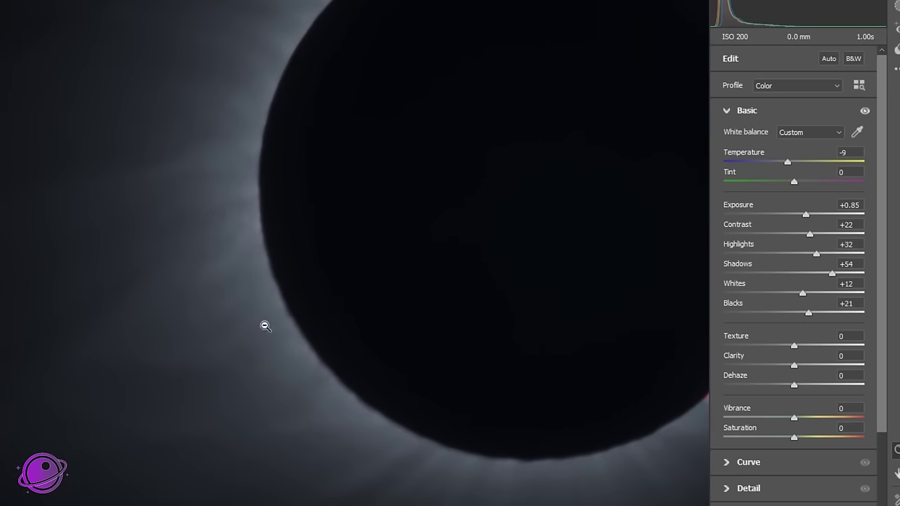
pyautogui.moveTo(262, 326); pyautogui.dragTo(212, 180)
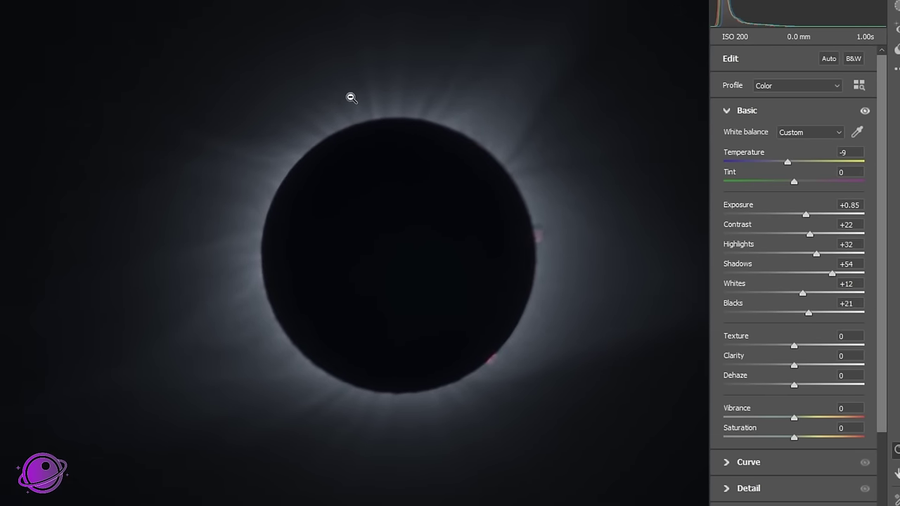
pyautogui.moveTo(539, 237); pyautogui.dragTo(568, 238)
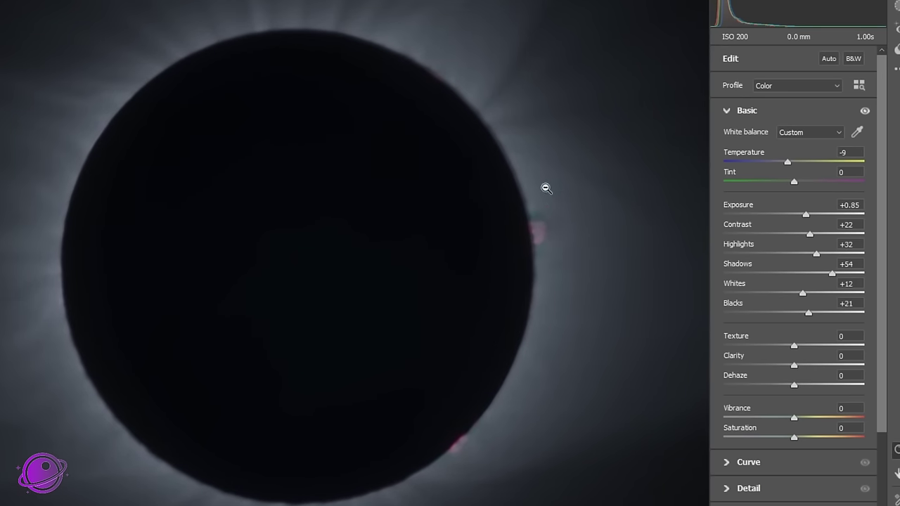
pyautogui.moveTo(545, 187); pyautogui.dragTo(280, 224)
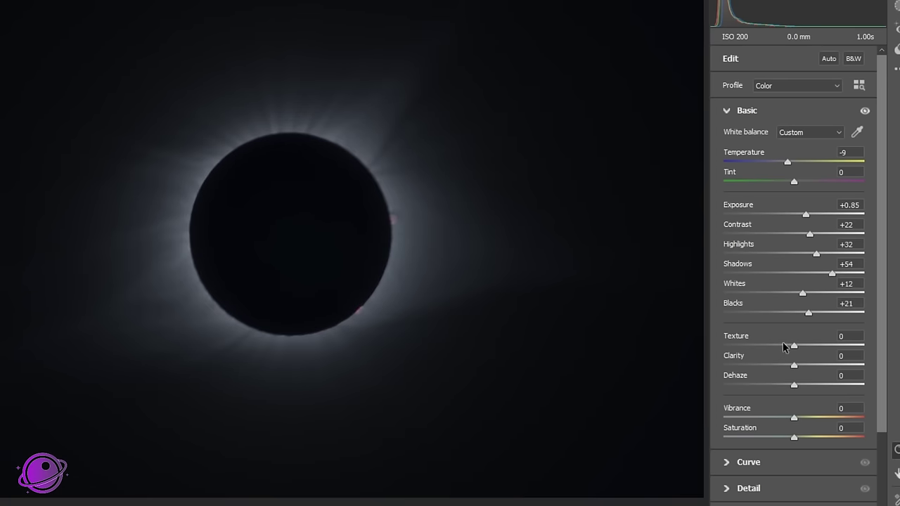
pyautogui.moveTo(796, 368); pyautogui.dragTo(808, 348)
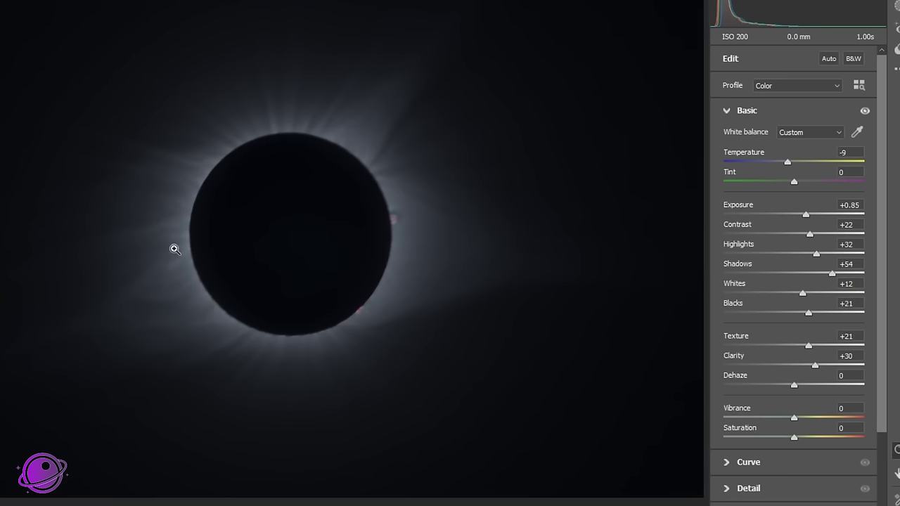
# Settle exposure at +1.35, contrast +30 and highlights +50, then apply the Camera Raw edits
pyautogui.click(175, 251)
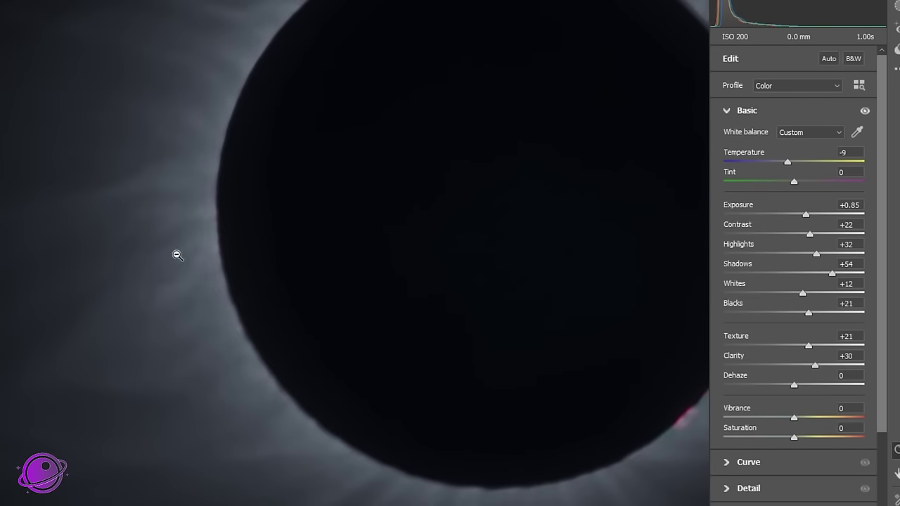
pyautogui.moveTo(223, 249); pyautogui.dragTo(146, 255)
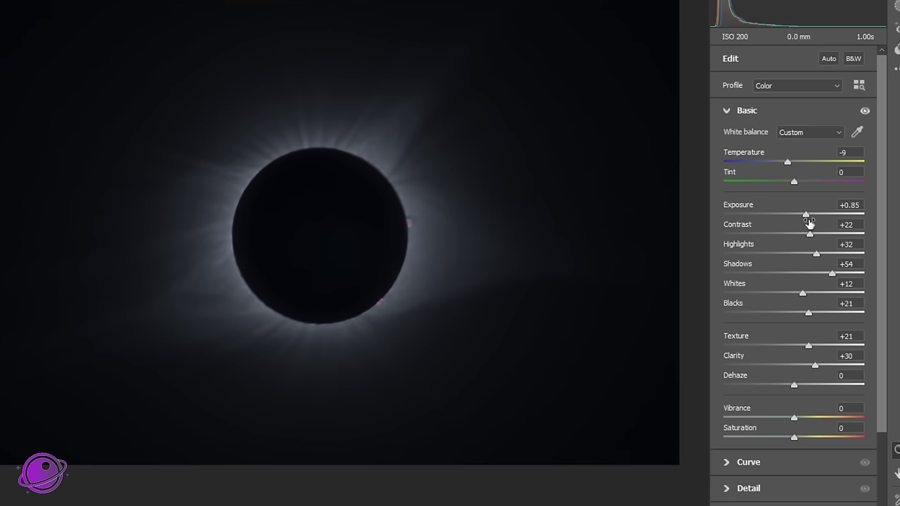
pyautogui.moveTo(806, 216); pyautogui.dragTo(807, 216)
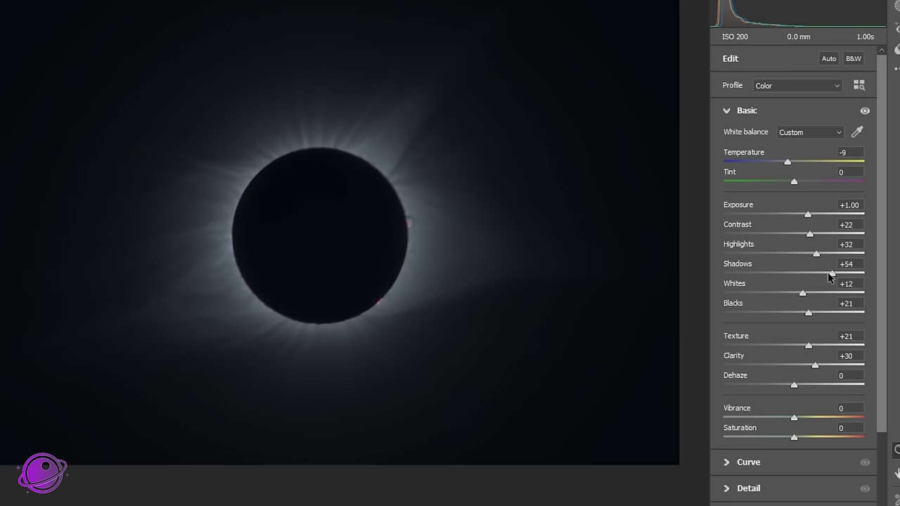
pyautogui.moveTo(822, 257); pyautogui.dragTo(817, 220)
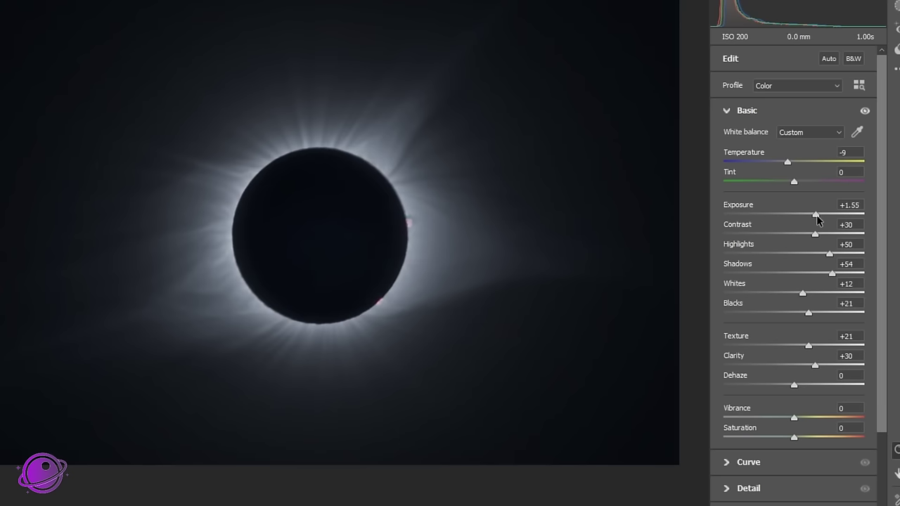
pyautogui.moveTo(816, 218); pyautogui.dragTo(845, 219)
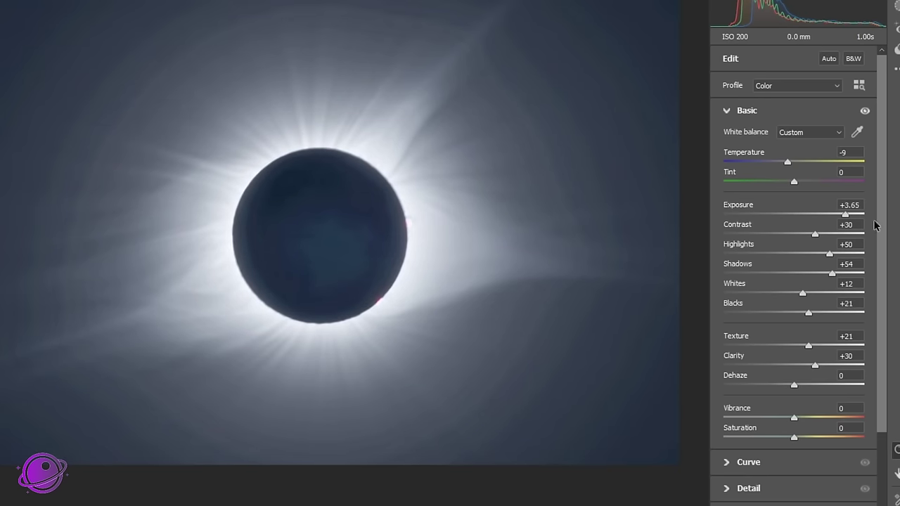
pyautogui.moveTo(846, 219); pyautogui.dragTo(815, 218)
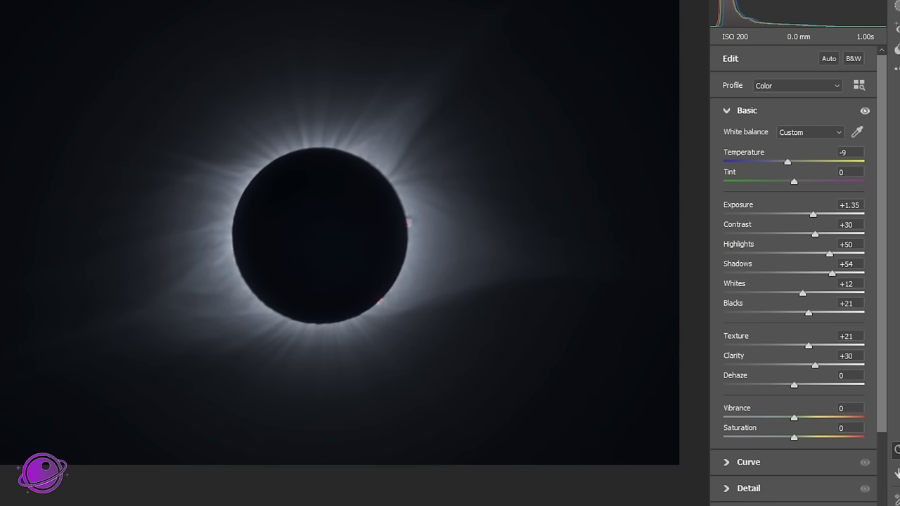
pyautogui.scroll(1, 521, 183)
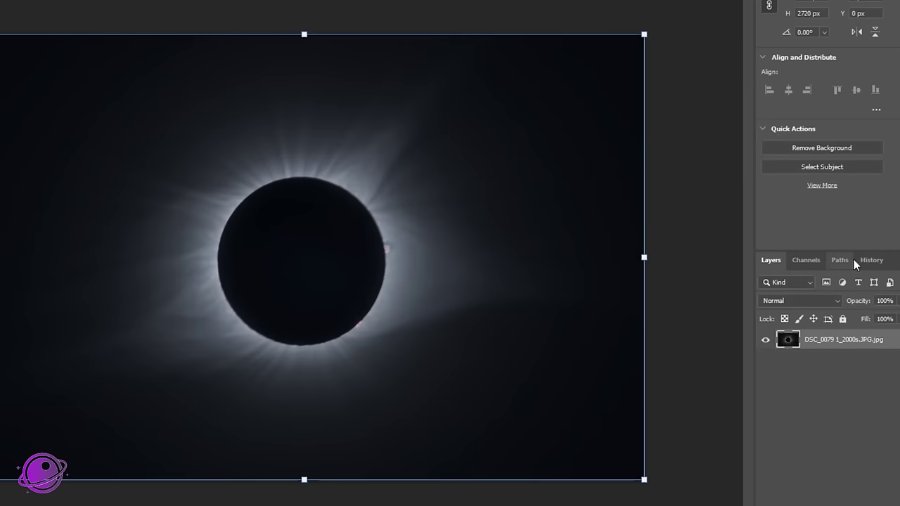
# Compare the image before and after the Camera Raw Filter in History, then return to Layers
pyautogui.click(870, 260)
pyautogui.click(825, 317)
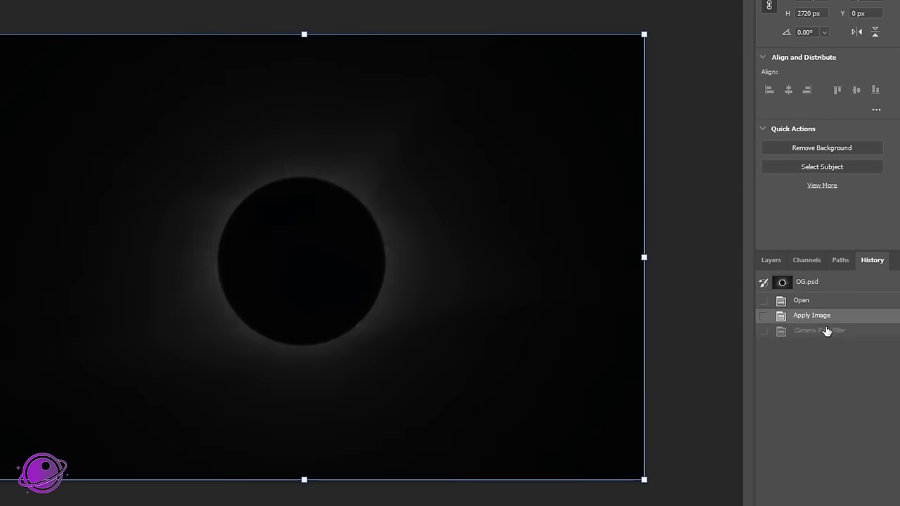
pyautogui.click(825, 331)
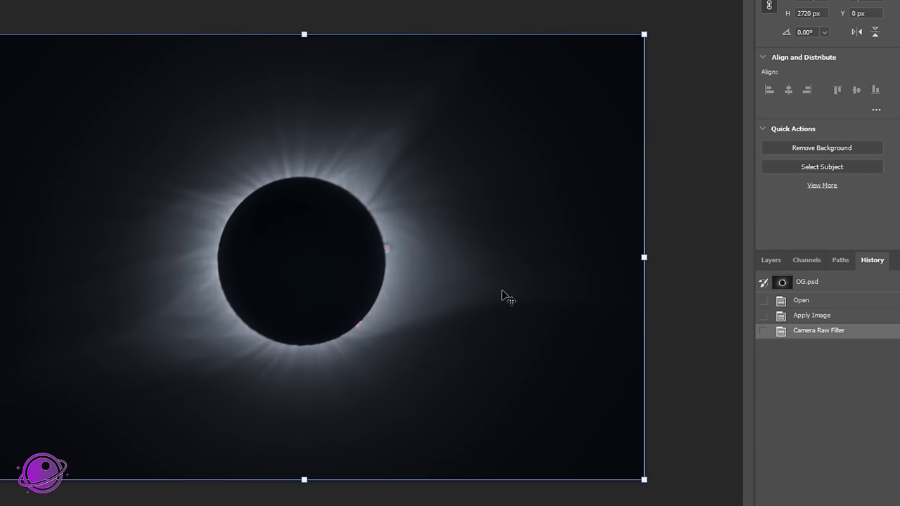
pyautogui.click(781, 264)
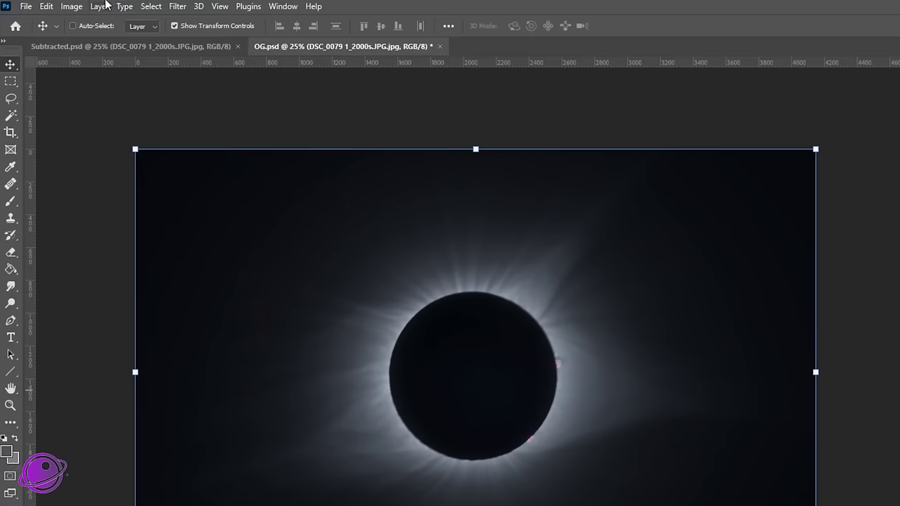
# Apply Brightness/Contrast with brightness 8 and contrast 15
pyautogui.click(103, 6)
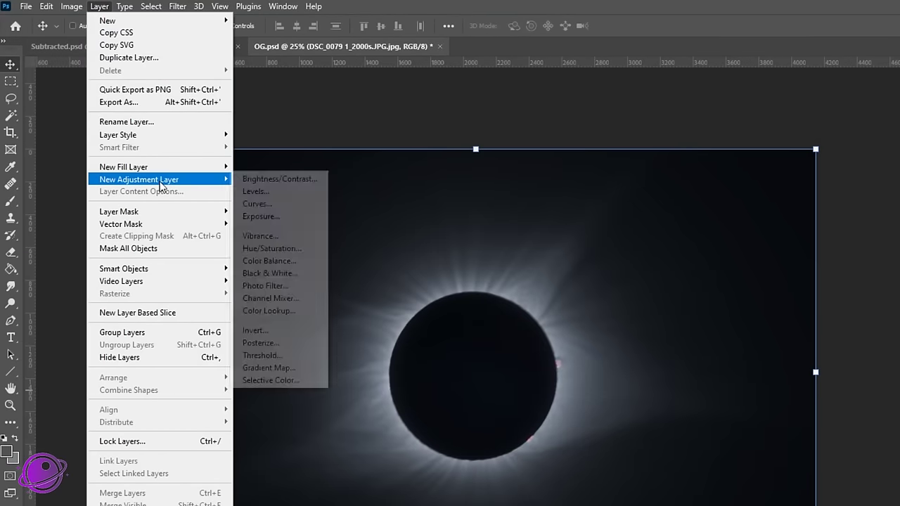
pyautogui.moveTo(63, 7)
pyautogui.moveTo(121, 40)
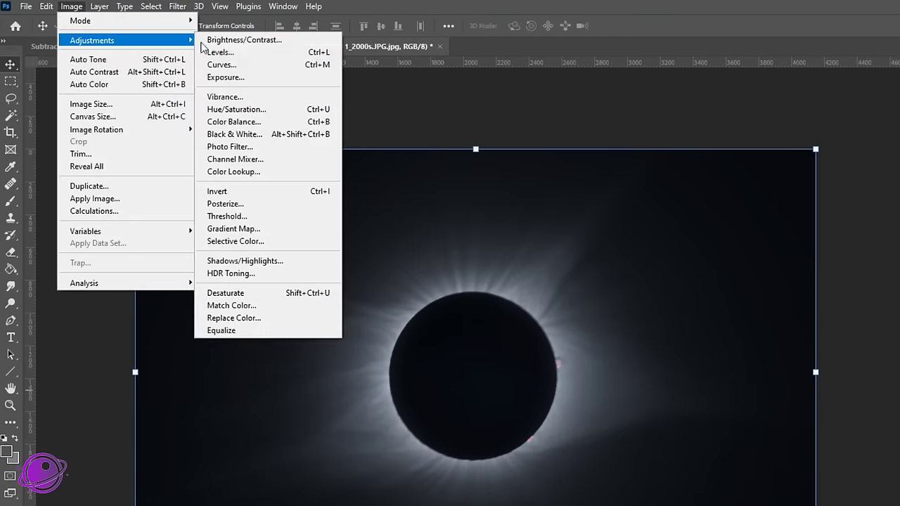
pyautogui.click(252, 41)
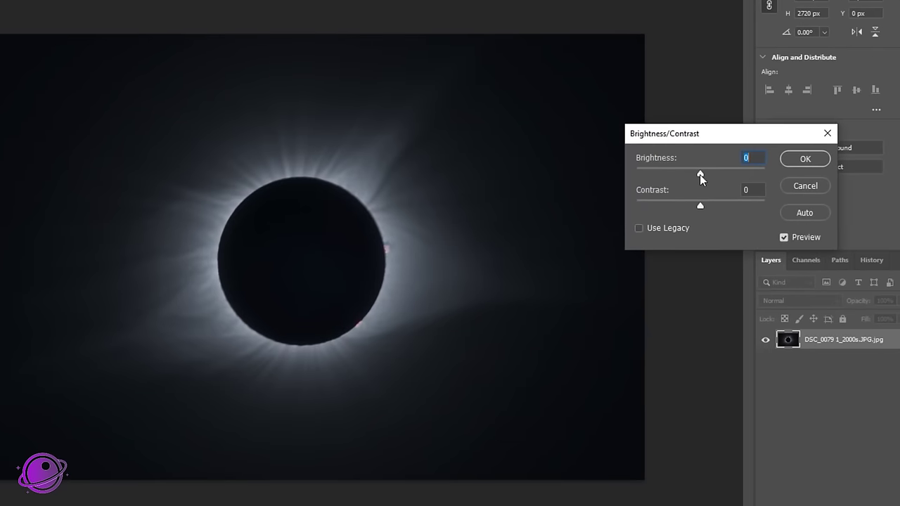
pyautogui.moveTo(700, 174)
pyautogui.mouseDown()
pyautogui.moveTo(716, 175)
pyautogui.moveTo(703, 178)
pyautogui.mouseUp()
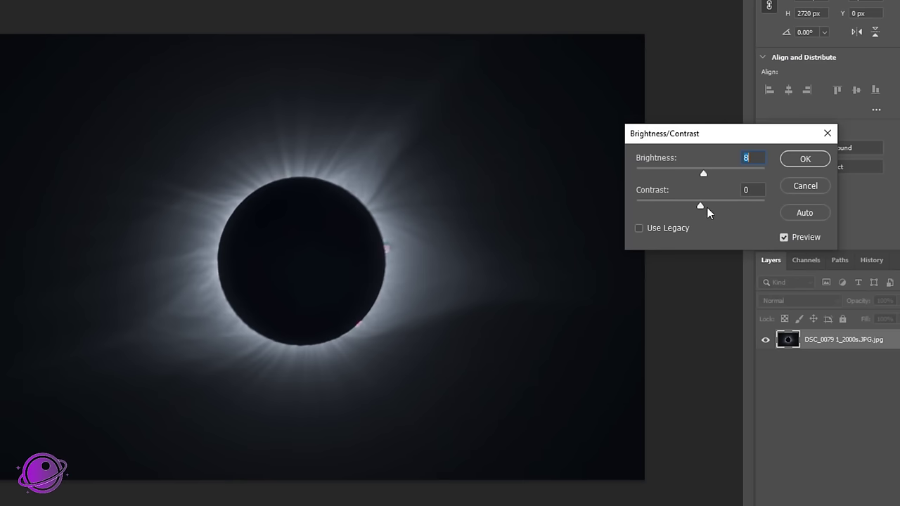
pyautogui.moveTo(702, 206); pyautogui.dragTo(710, 206)
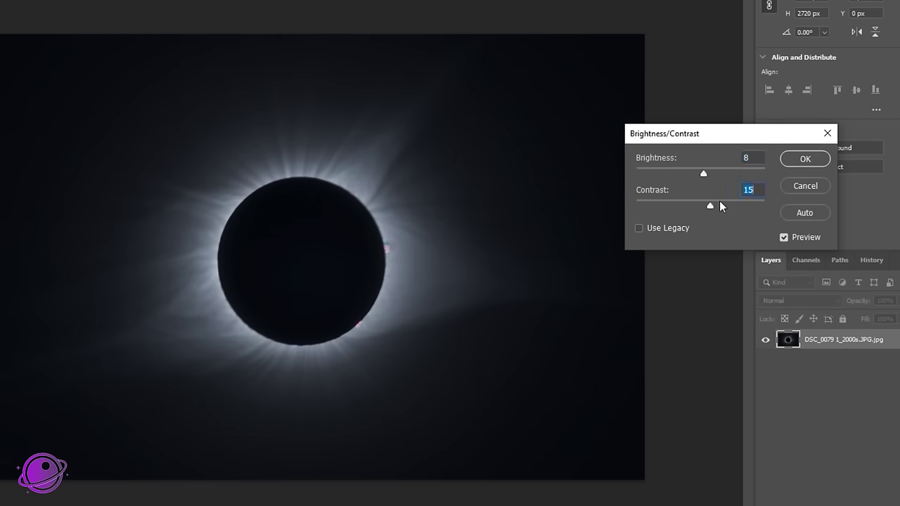
pyautogui.click(805, 159)
pyautogui.click(71, 7)
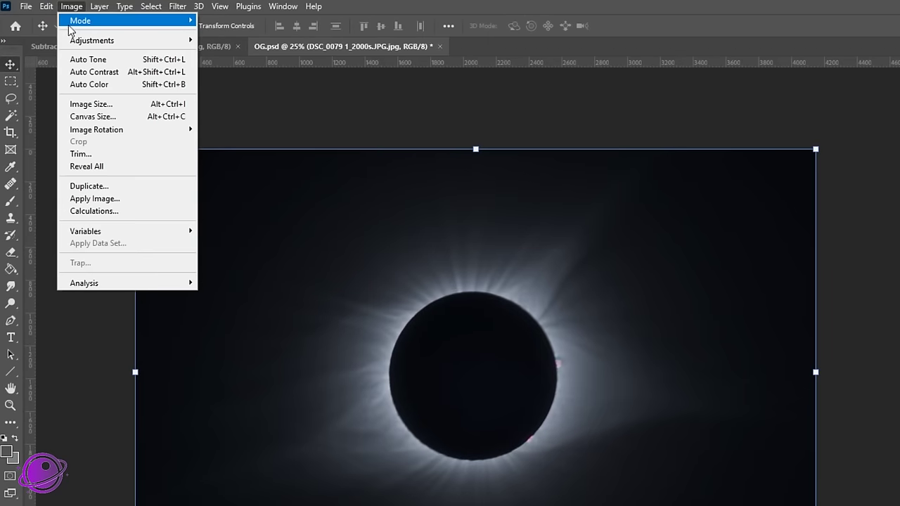
# Pull in the Levels white input point and toggle the preview to compare
pyautogui.moveTo(88, 40)
pyautogui.click(239, 62)
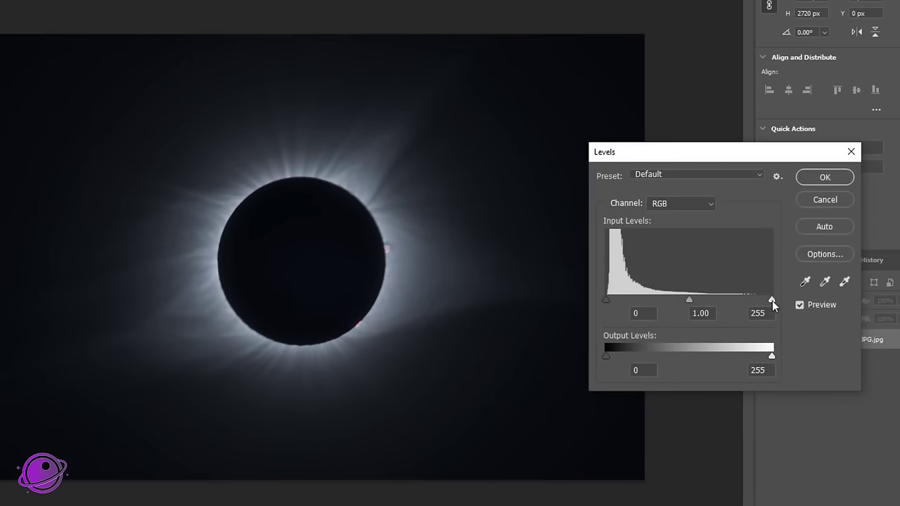
pyautogui.moveTo(772, 301); pyautogui.dragTo(739, 301)
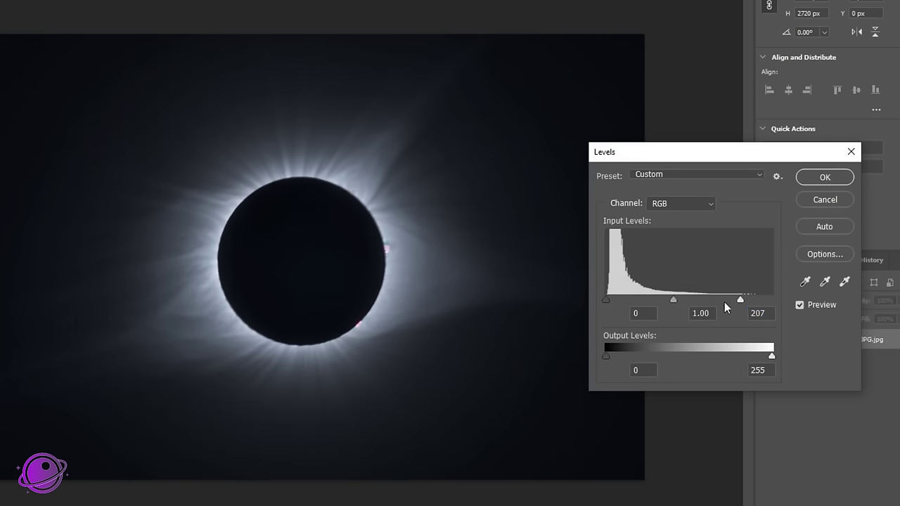
pyautogui.click(604, 301)
pyautogui.click(797, 303)
pyautogui.click(798, 303)
pyautogui.click(797, 303)
pyautogui.click(797, 303)
# Settle the white input at 218 with black at 0 and apply Levels
pyautogui.moveTo(740, 298); pyautogui.dragTo(751, 301)
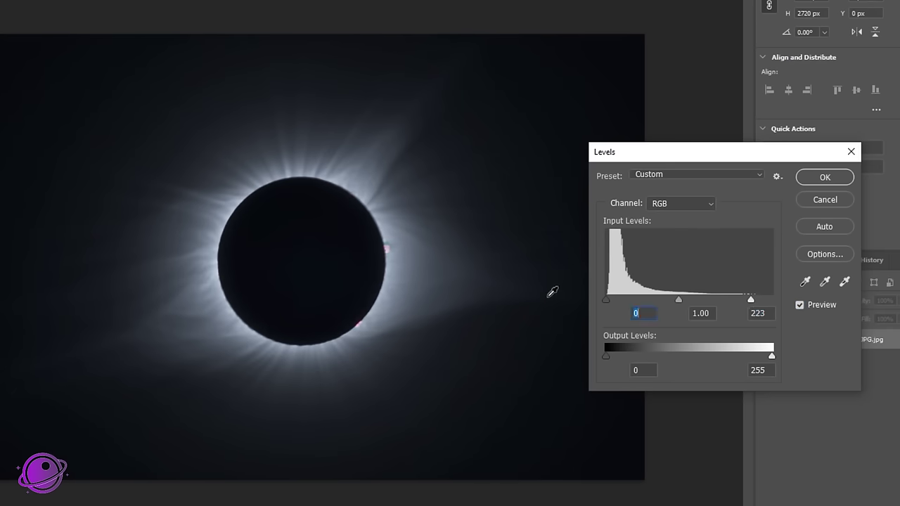
pyautogui.moveTo(606, 301); pyautogui.dragTo(605, 300)
pyautogui.moveTo(751, 300); pyautogui.dragTo(749, 300)
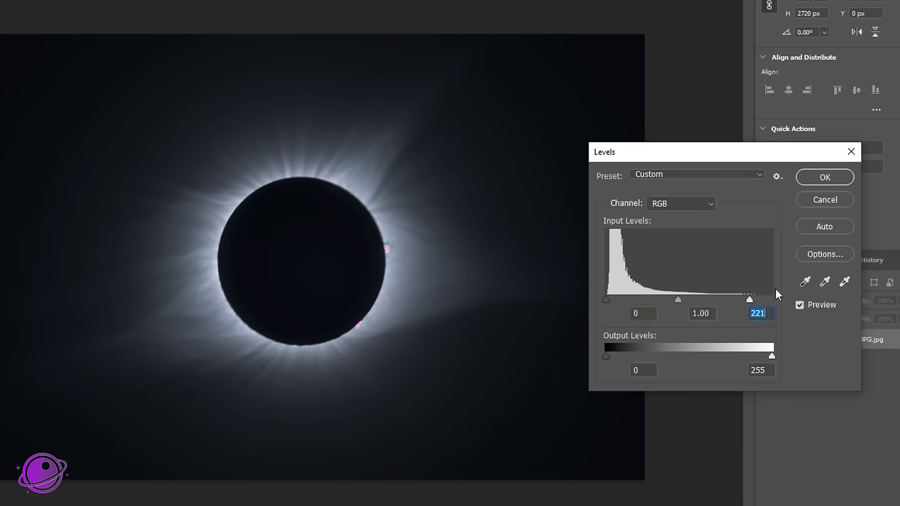
pyautogui.click(825, 177)
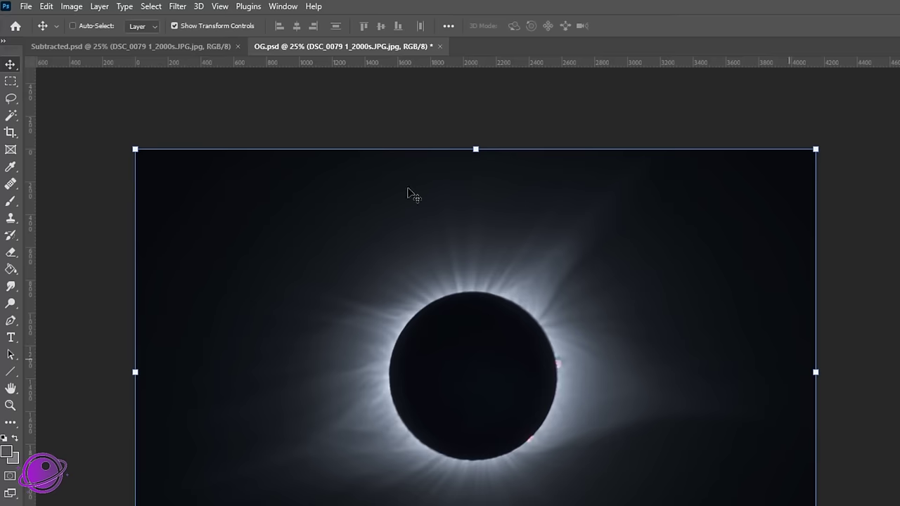
# Save the image as Final.psd
pyautogui.click(26, 6)
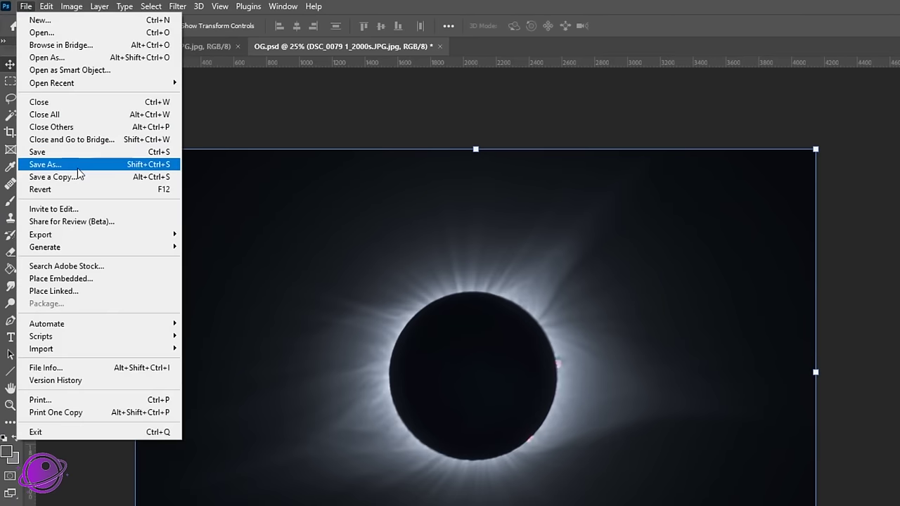
pyautogui.click(81, 166)
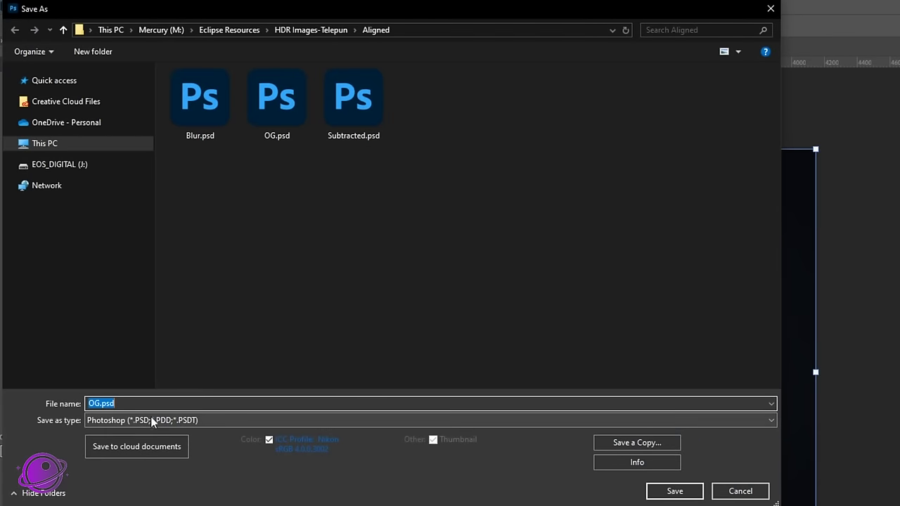
pyautogui.write('Fin')
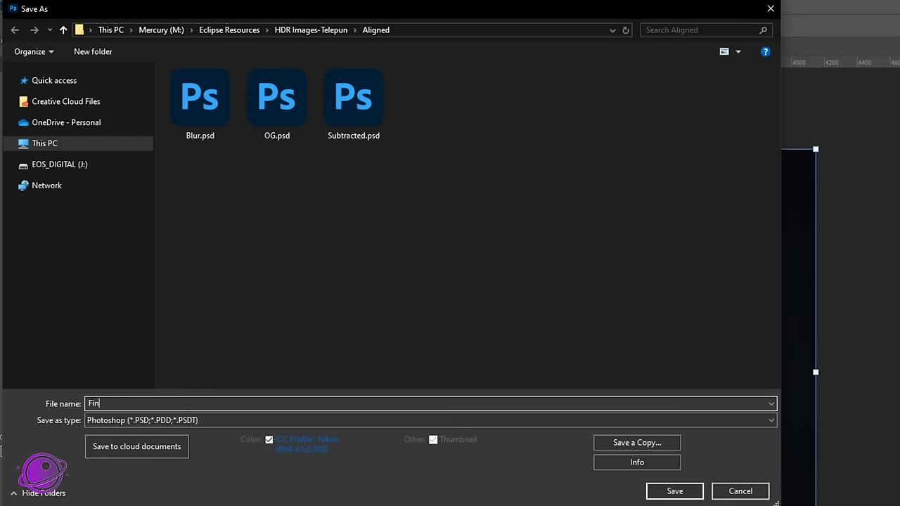
pyautogui.write('al')
pyautogui.press('Return')
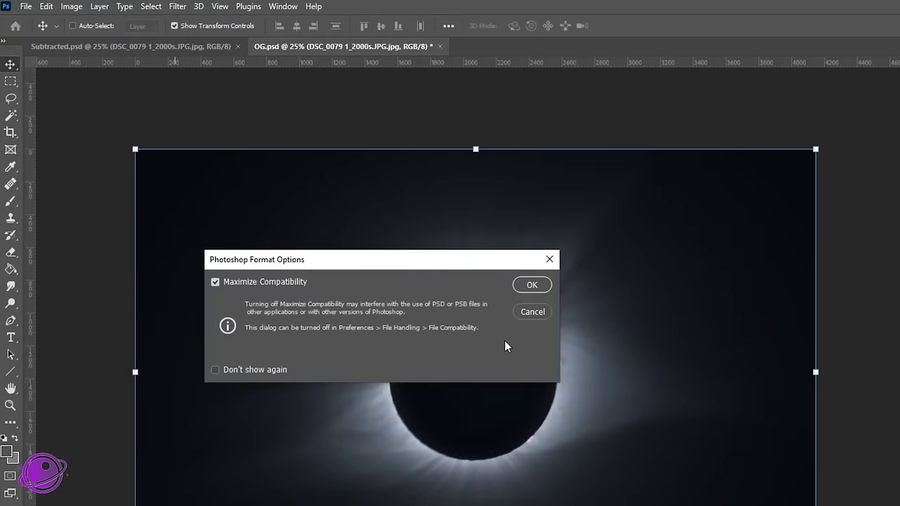
pyautogui.press('Return')
# Save a JPEG copy named Final.jpg, dropping the 'copy' suffix, with default quality
pyautogui.click(26, 6)
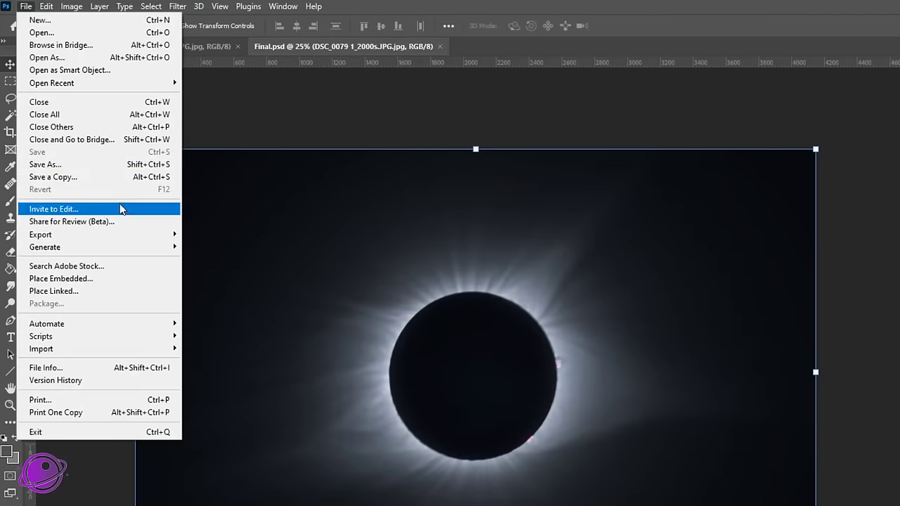
pyautogui.click(63, 176)
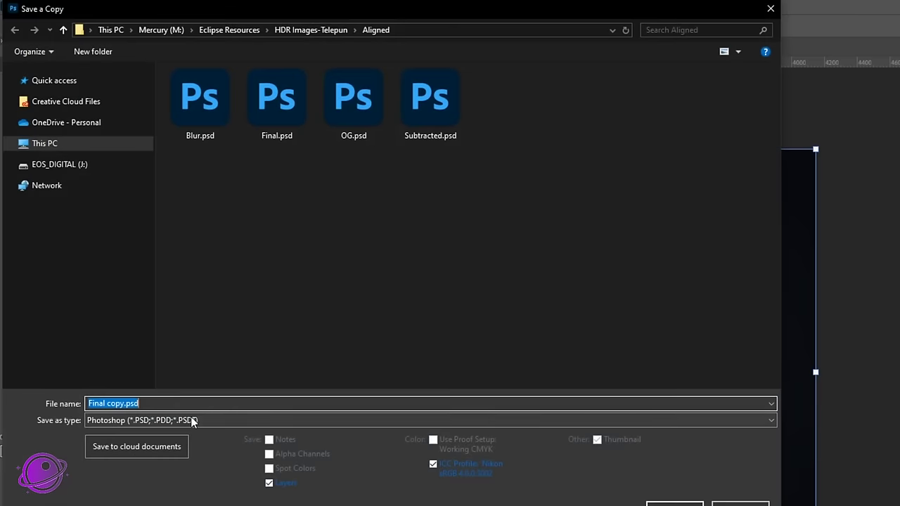
pyautogui.click(193, 420)
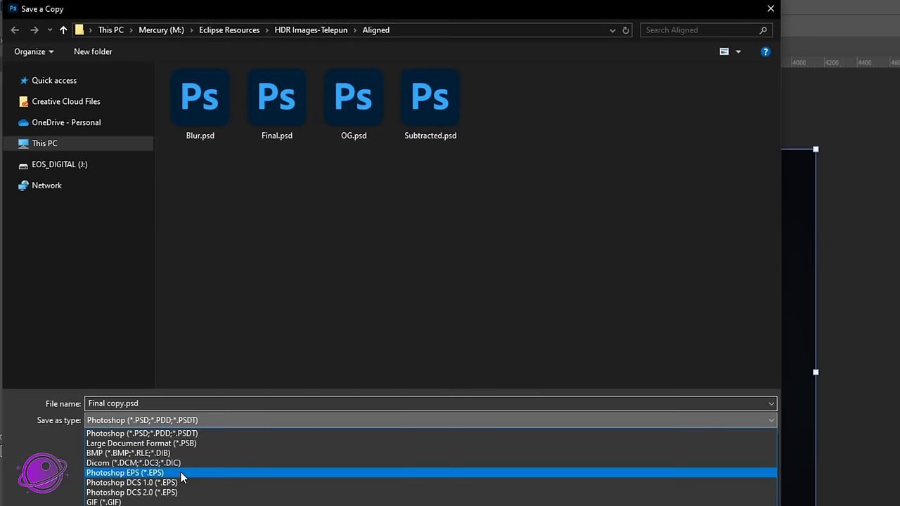
pyautogui.click(113, 505)
pyautogui.hotkey('shift', 'Tab')
pyautogui.press('End')
pyautogui.hotkey('ctrl', 'shift', 'Left')
pyautogui.press('BackSpace')
pyautogui.press('Return')
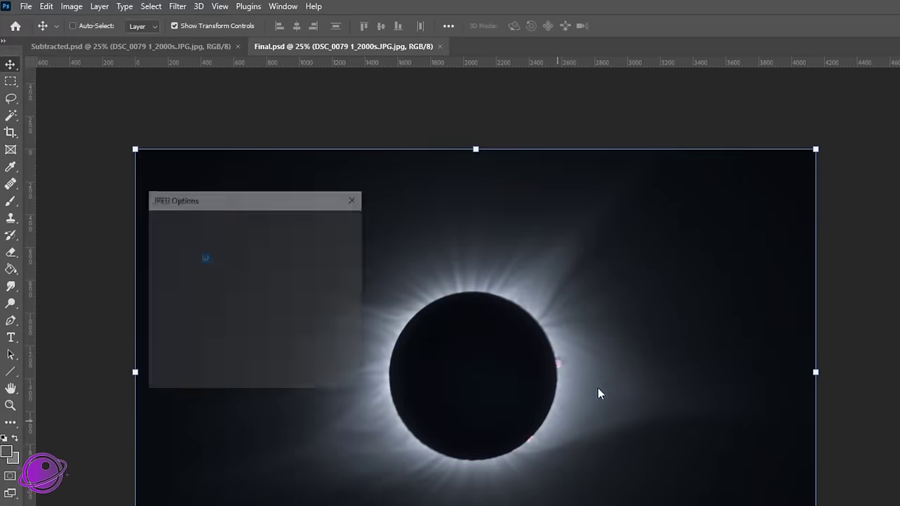
pyautogui.click(334, 224)
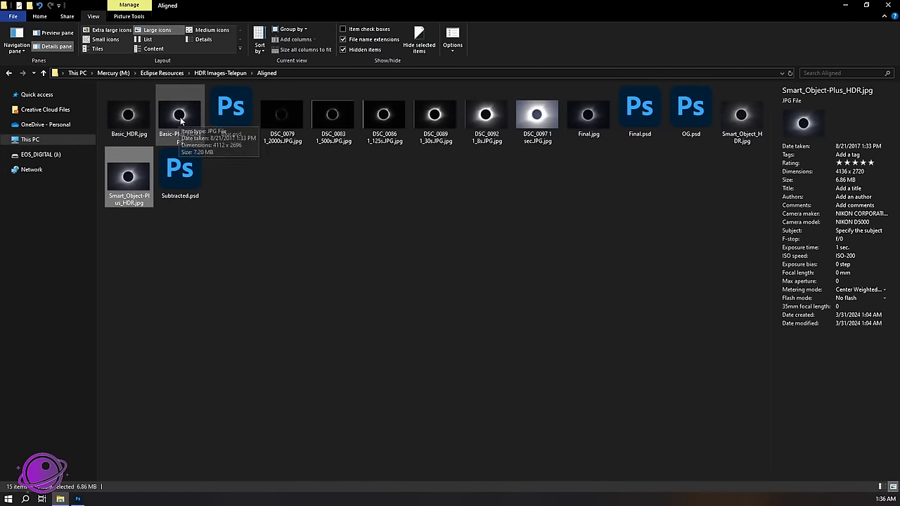
# Open Basic-Plus_HDR.jpg in Photos, compare HDR versions, then open Final.jpg
pyautogui.doubleClick(187, 122)
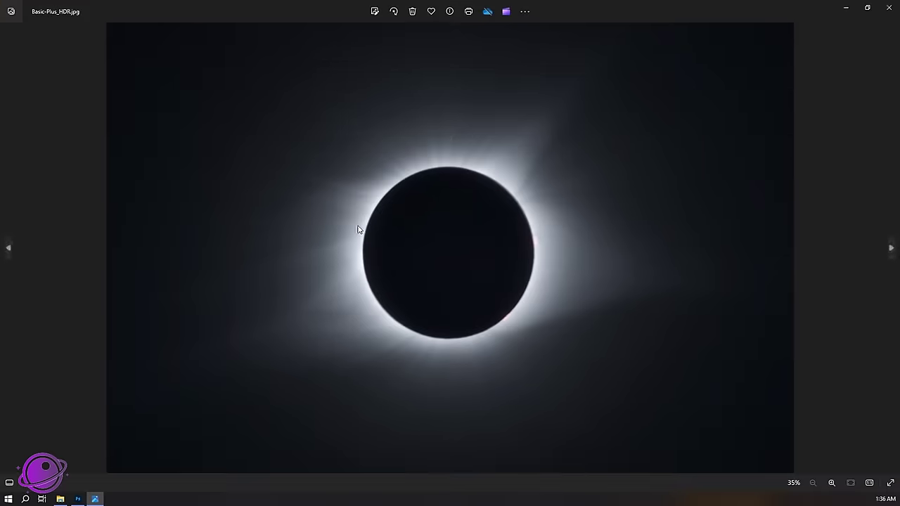
pyautogui.hotkey('alt', 'Tab')
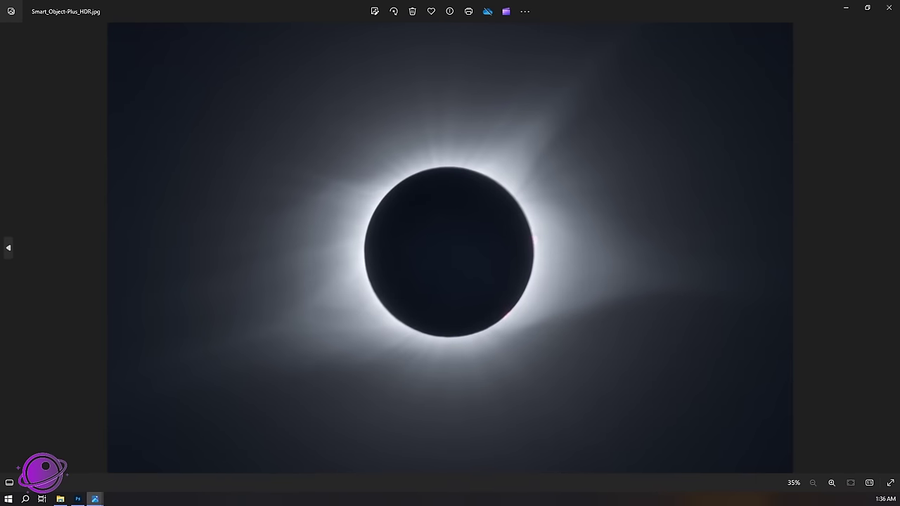
pyautogui.hotkey('alt', 'Tab')
pyautogui.hotkey('alt', 'Tab')
pyautogui.hotkey('alt', 'Tab')
pyautogui.hotkey('alt', 'Tab')
pyautogui.hotkey('alt', 'Tab')
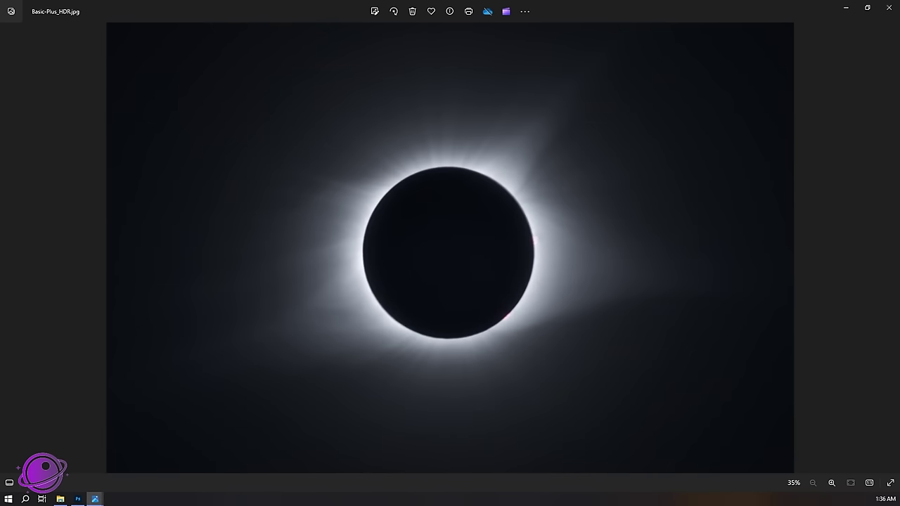
pyautogui.hotkey('alt', 'Tab')
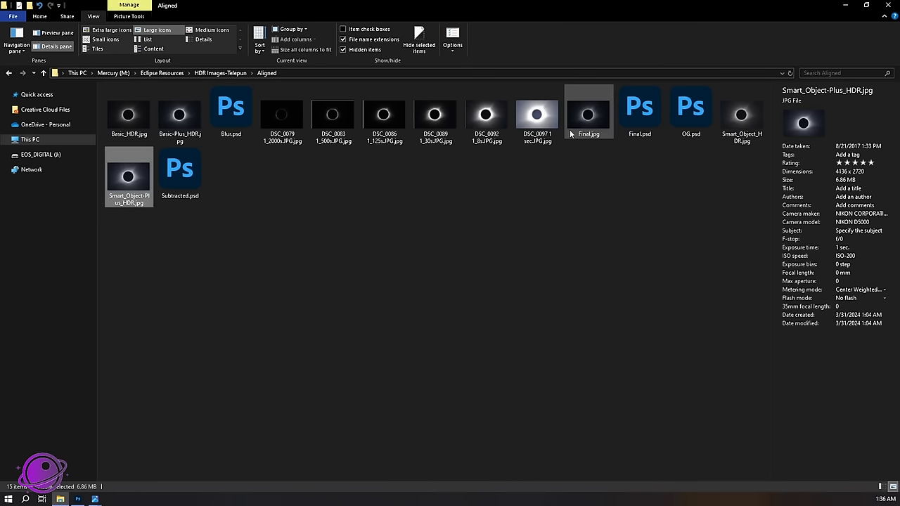
pyautogui.doubleClick(588, 113)
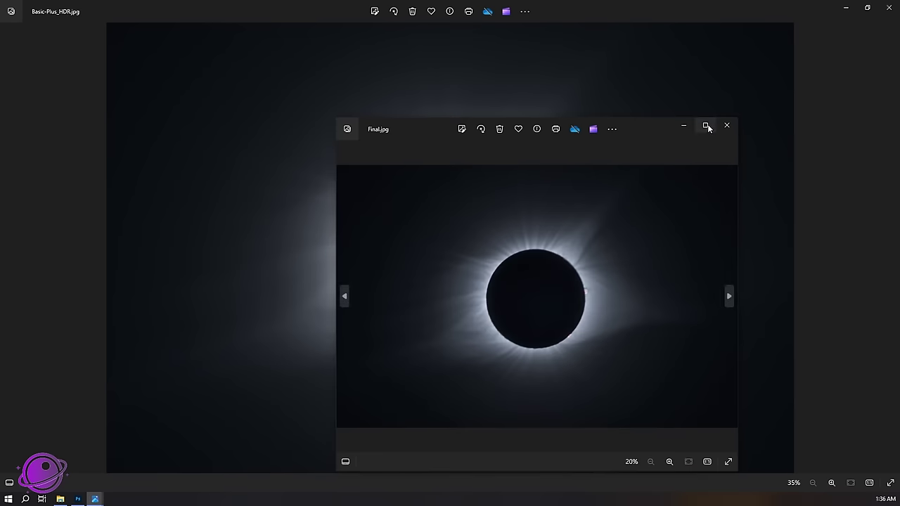
# Maximize Final.jpg, compare it with Basic-Plus_HDR and Smart_Object-Plus_HDR, zooming to check the edge
pyautogui.click(705, 125)
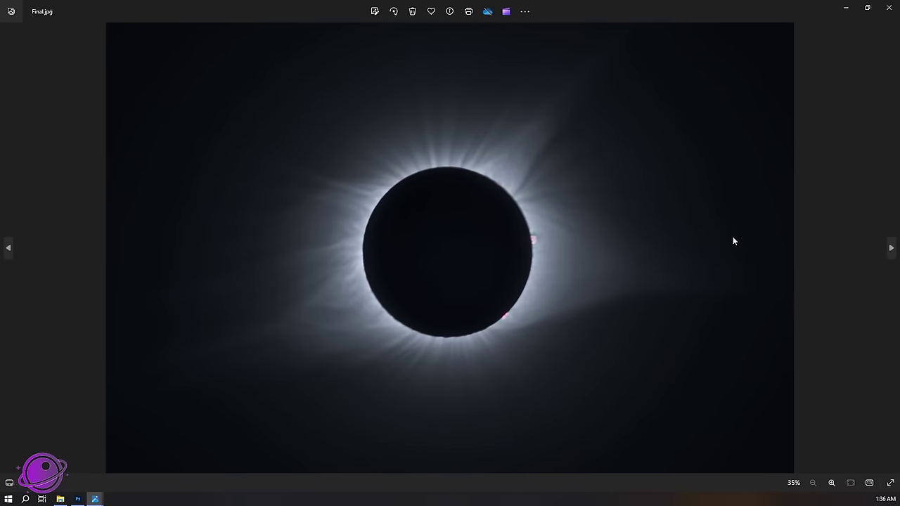
pyautogui.press('Left')
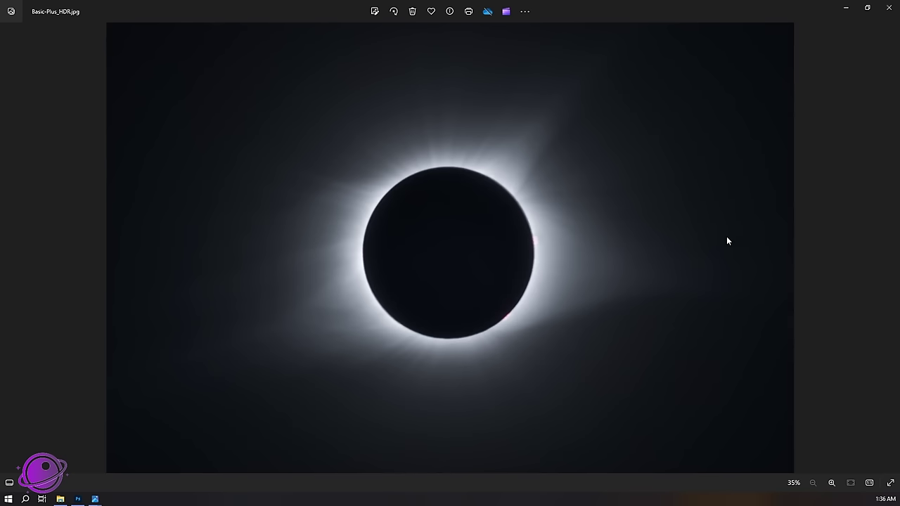
pyautogui.press('Left')
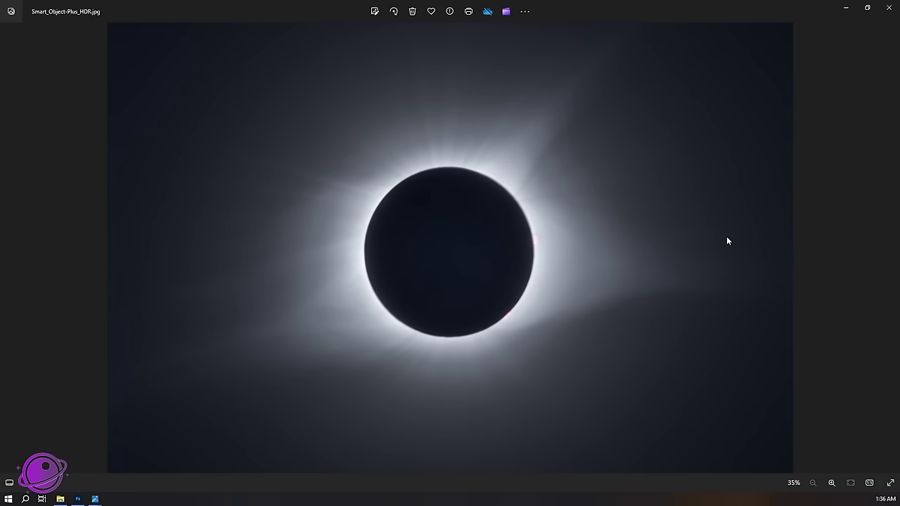
pyautogui.press('Left')
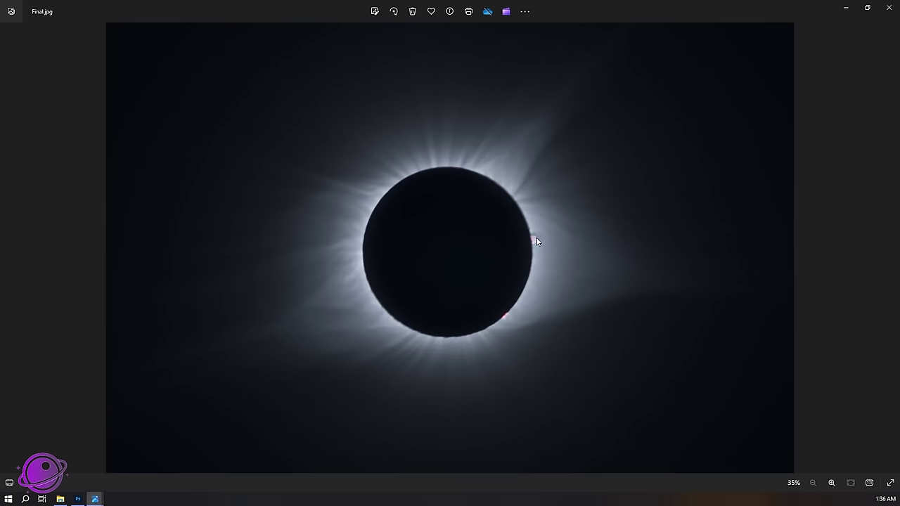
pyautogui.scroll(5, 536, 242)
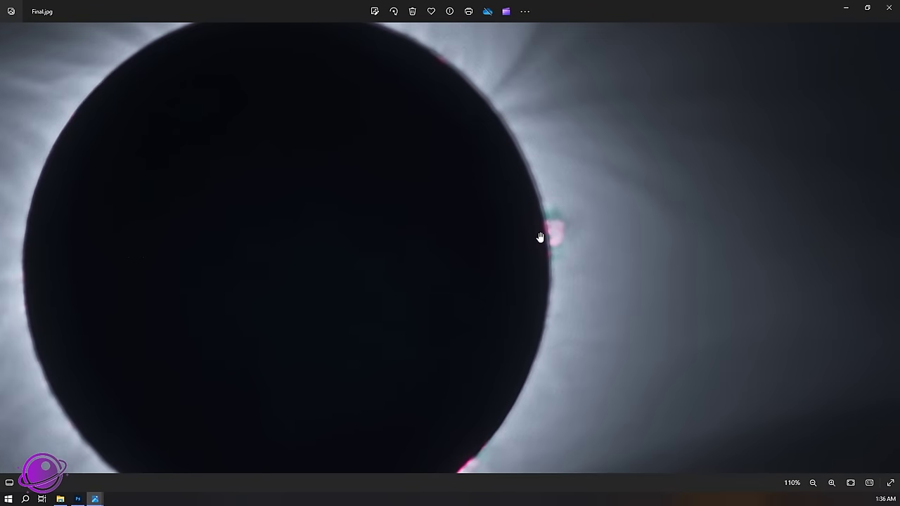
pyautogui.scroll(-5, 539, 237)
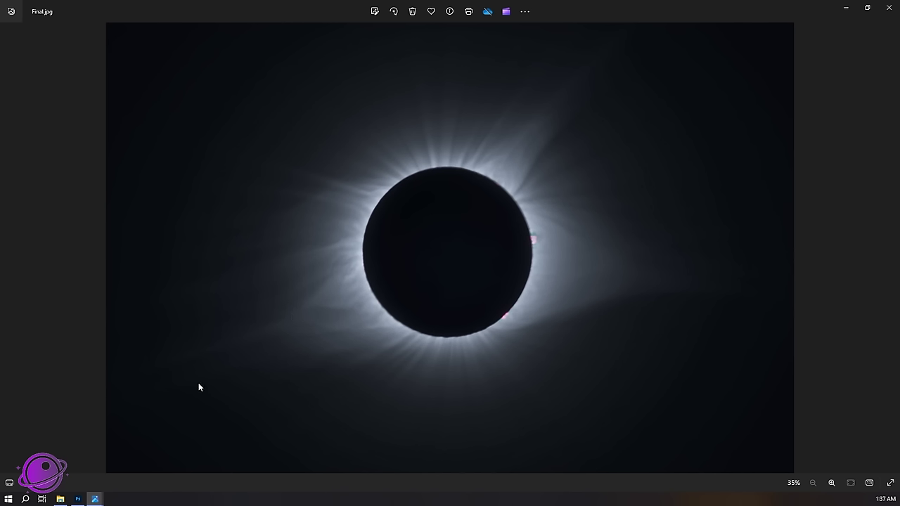
# Bring back the Aligned folder and view details of DSC_0083, DSC_0089, DSC_0092 and DSC_0097
pyautogui.click(60, 499)
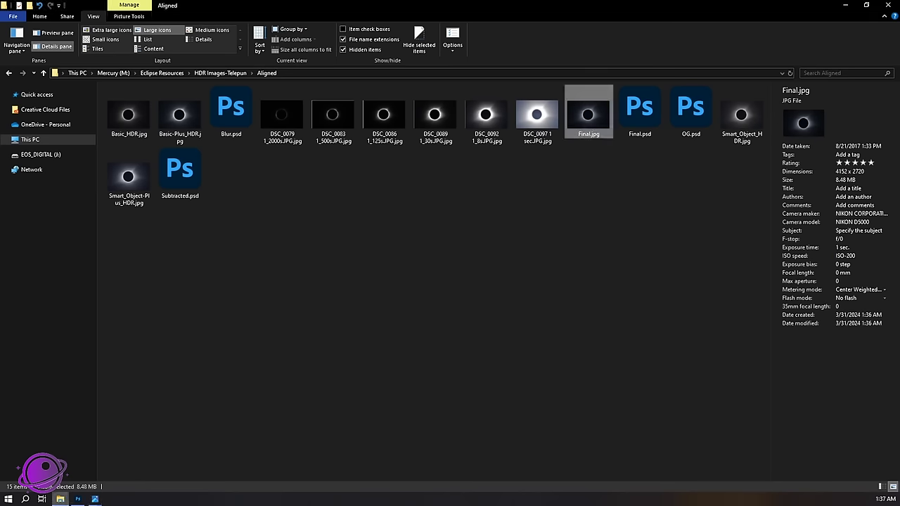
pyautogui.moveTo(286, 177); pyautogui.dragTo(526, 84)
pyautogui.click(555, 222)
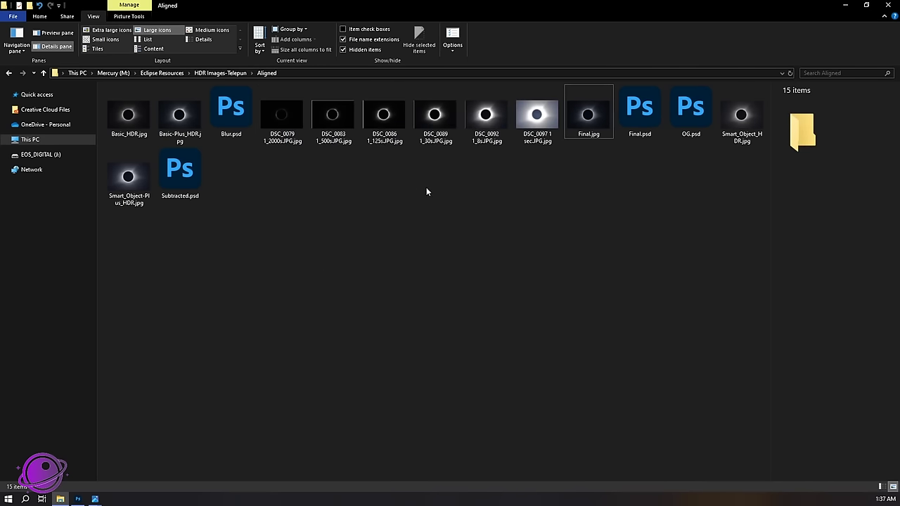
pyautogui.click(333, 119)
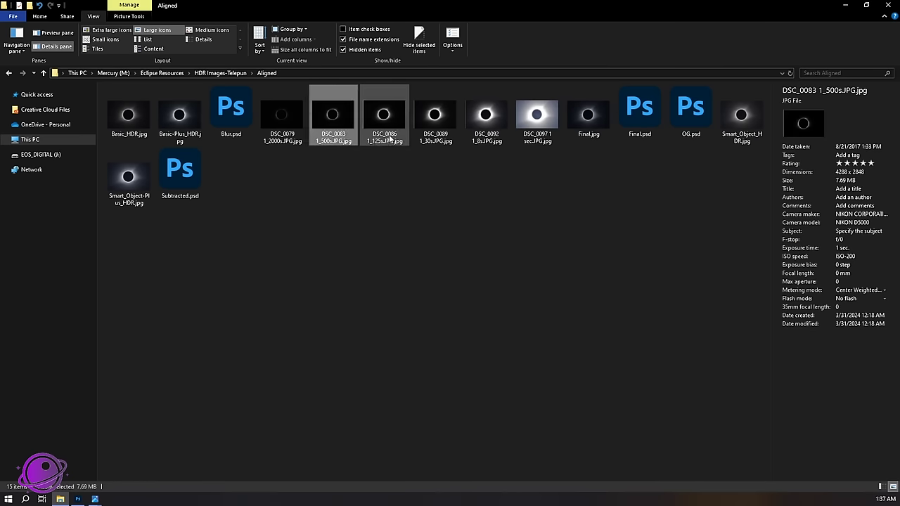
pyautogui.click(440, 130)
pyautogui.click(478, 135)
pyautogui.click(537, 138)
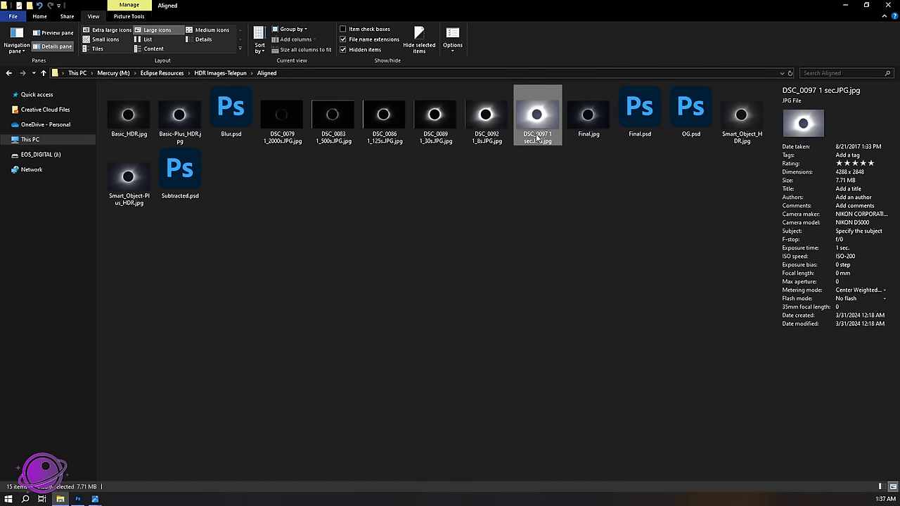